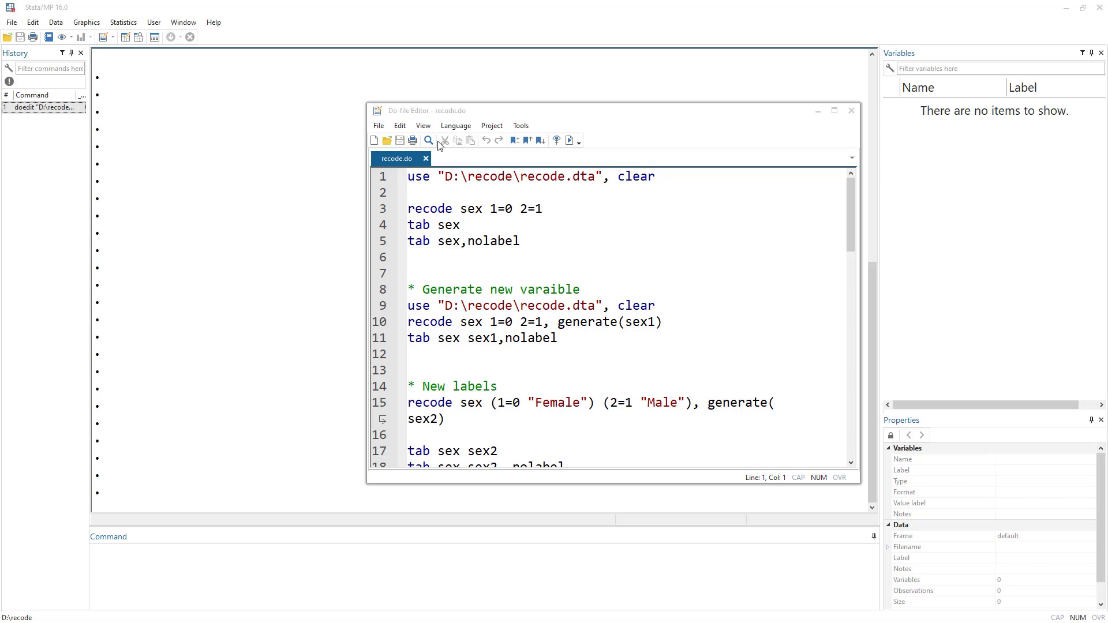
Run the first do-file line to load D:\recode\recode.dta with clear.
left_click(380, 177)
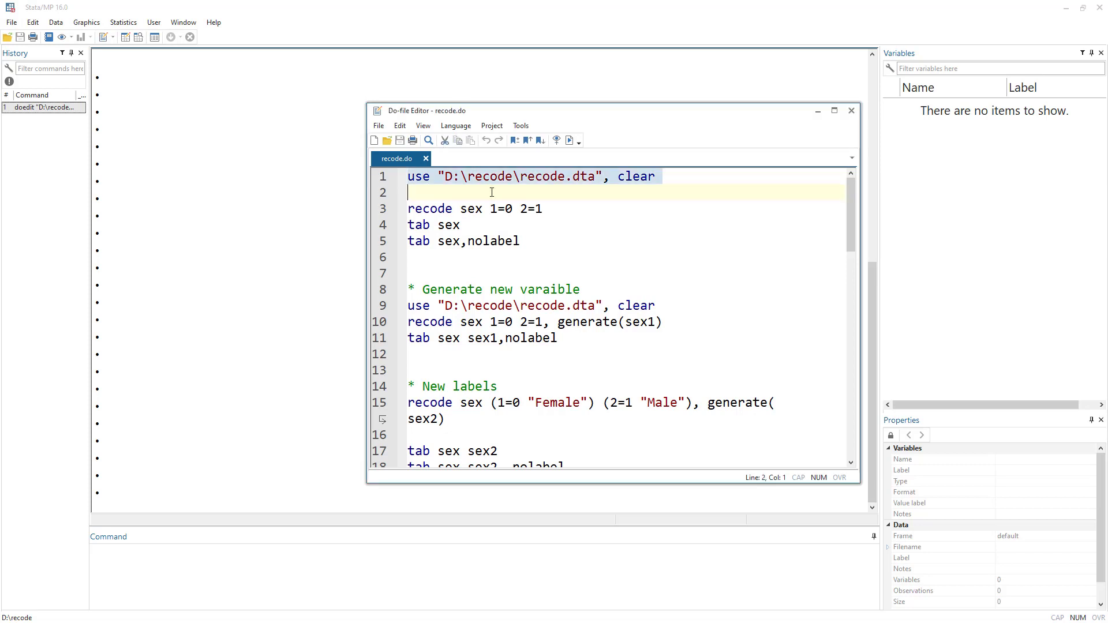
left_click(570, 140)
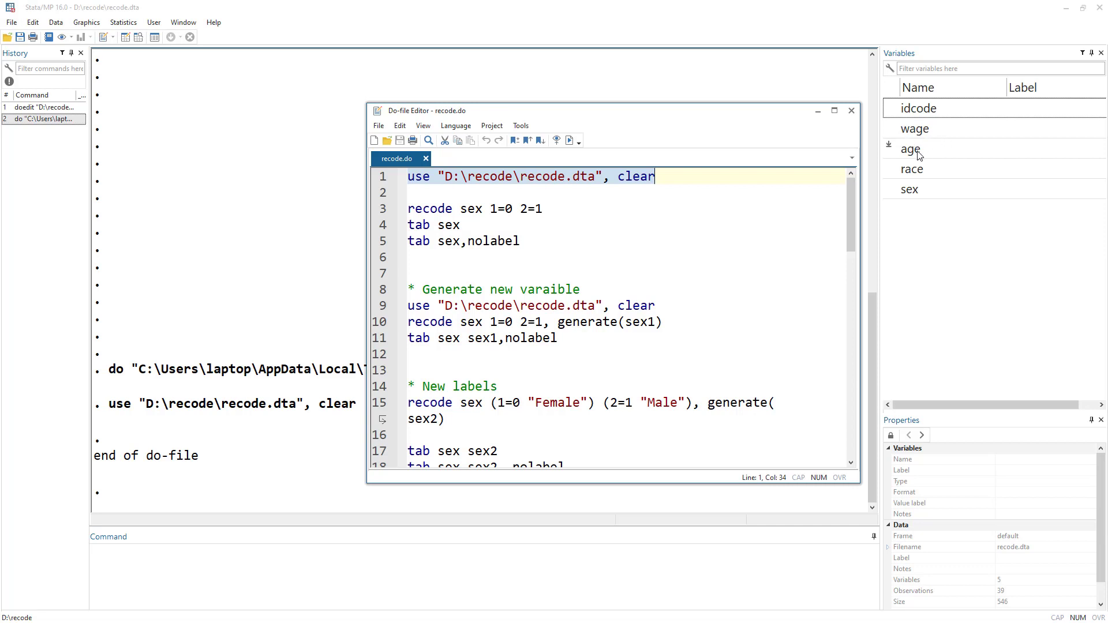
Open the Data Editor and inspect the variables, especially the sex values and their underlying codes.
left_click(126, 40)
left_click(125, 40)
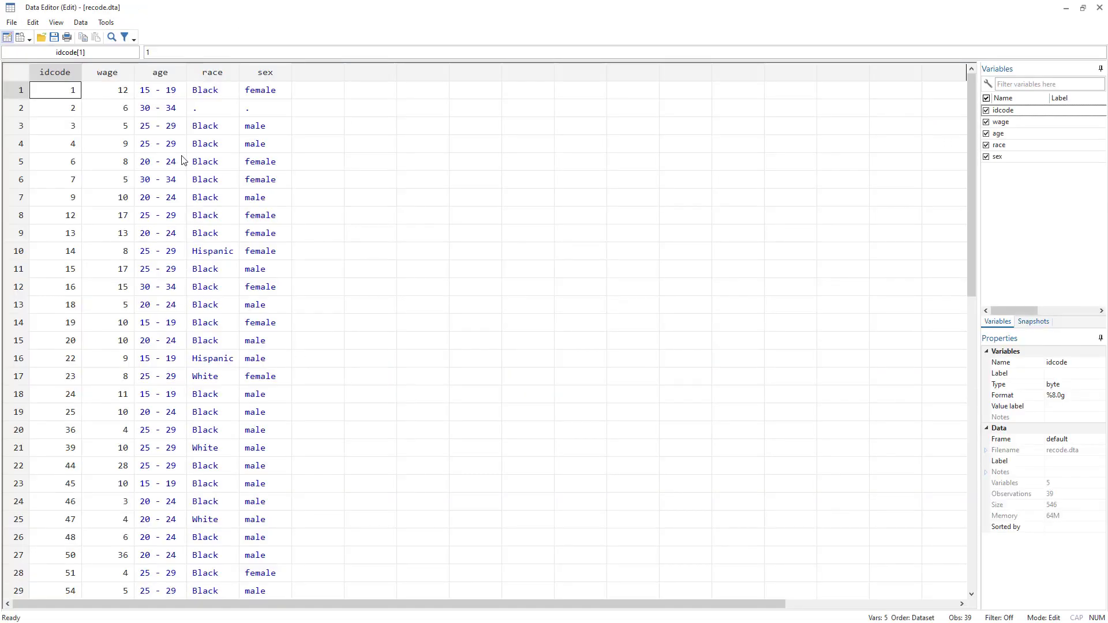
left_click_drag(160, 74, 271, 80)
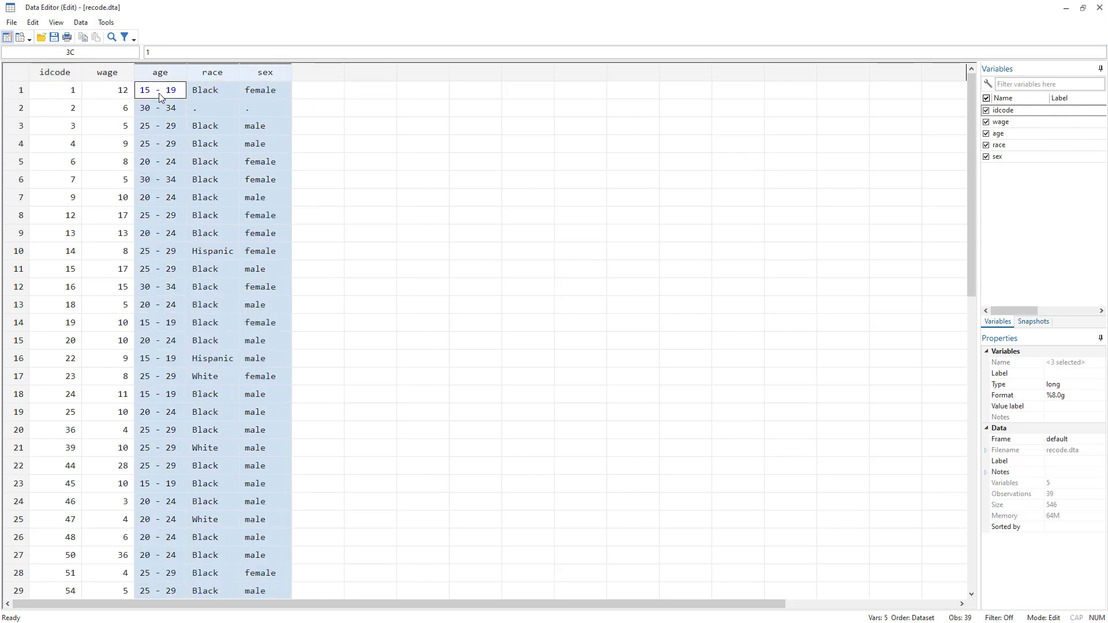
left_click(167, 144)
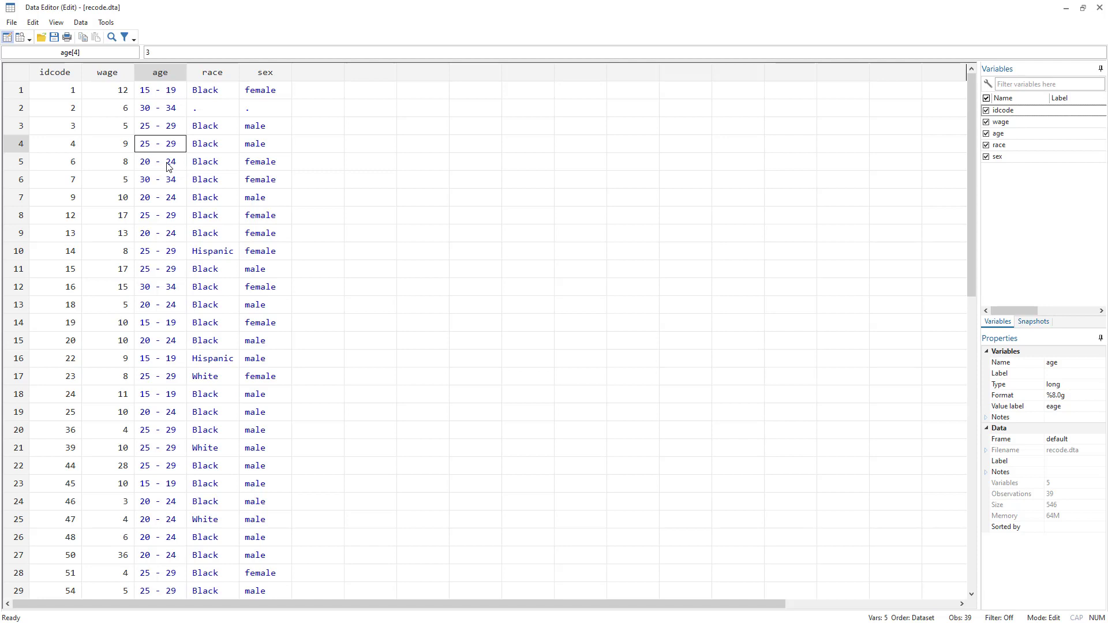
left_click(108, 72)
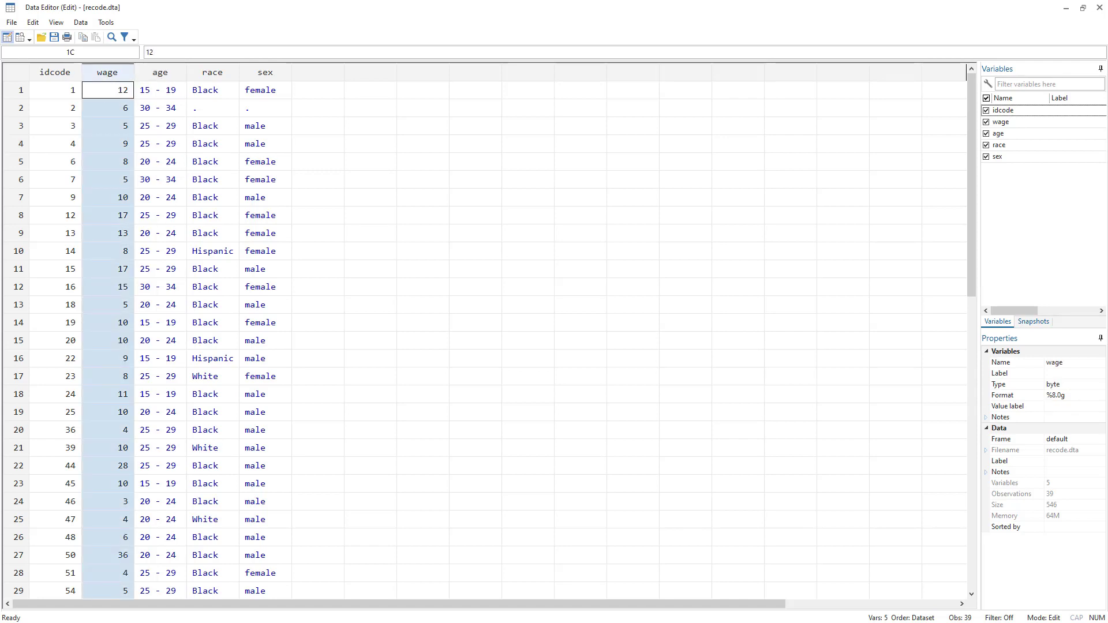
key("alt+Tab")
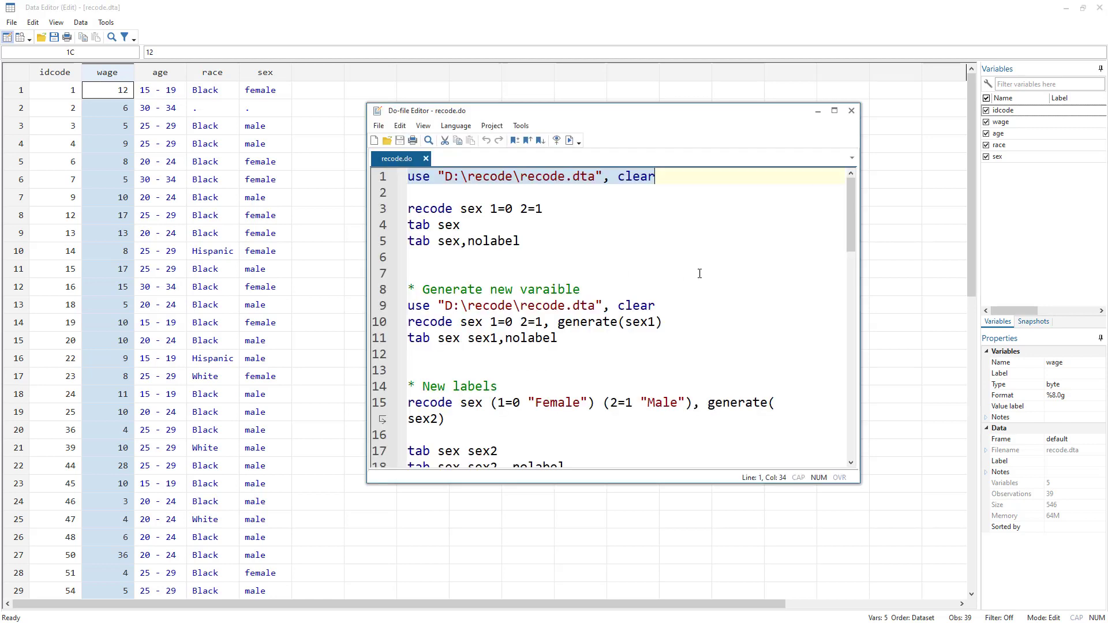
left_click(258, 91)
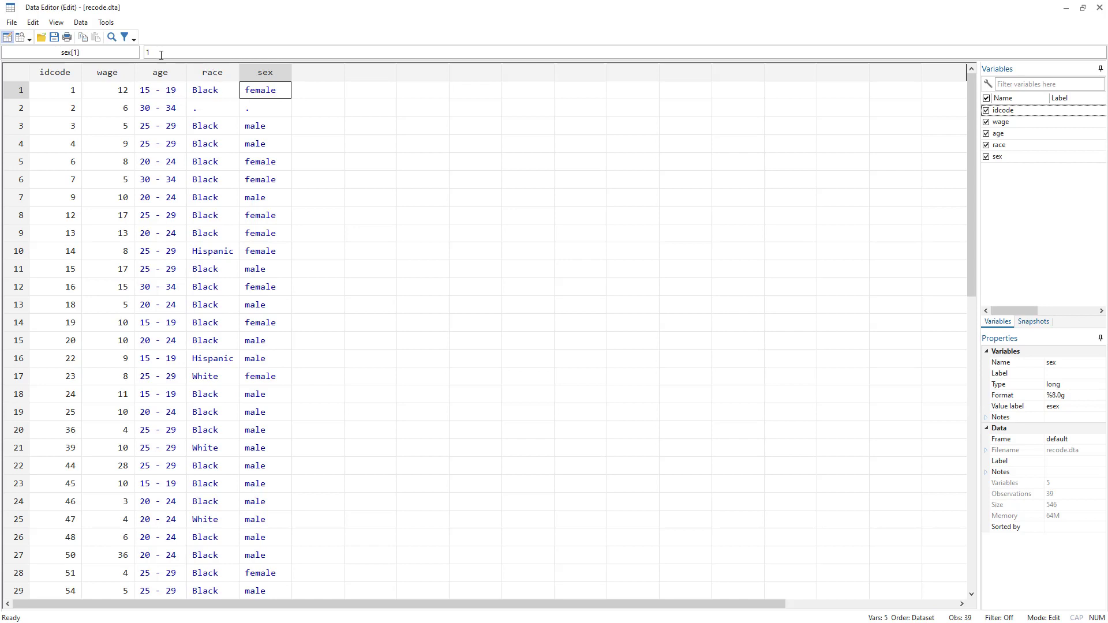
left_click(255, 133)
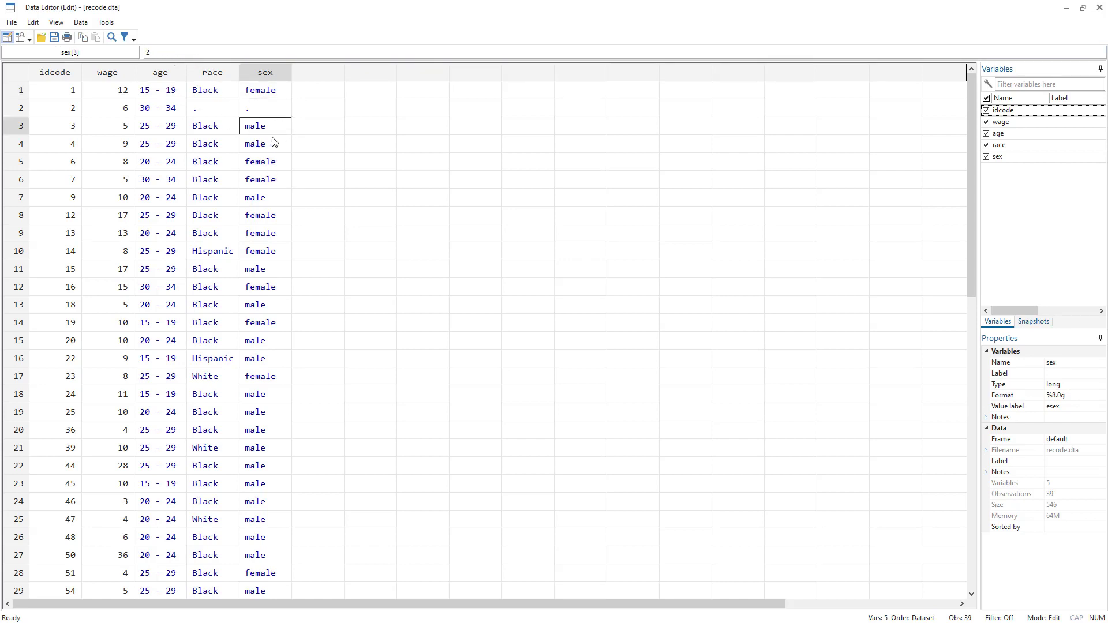
left_click(271, 92)
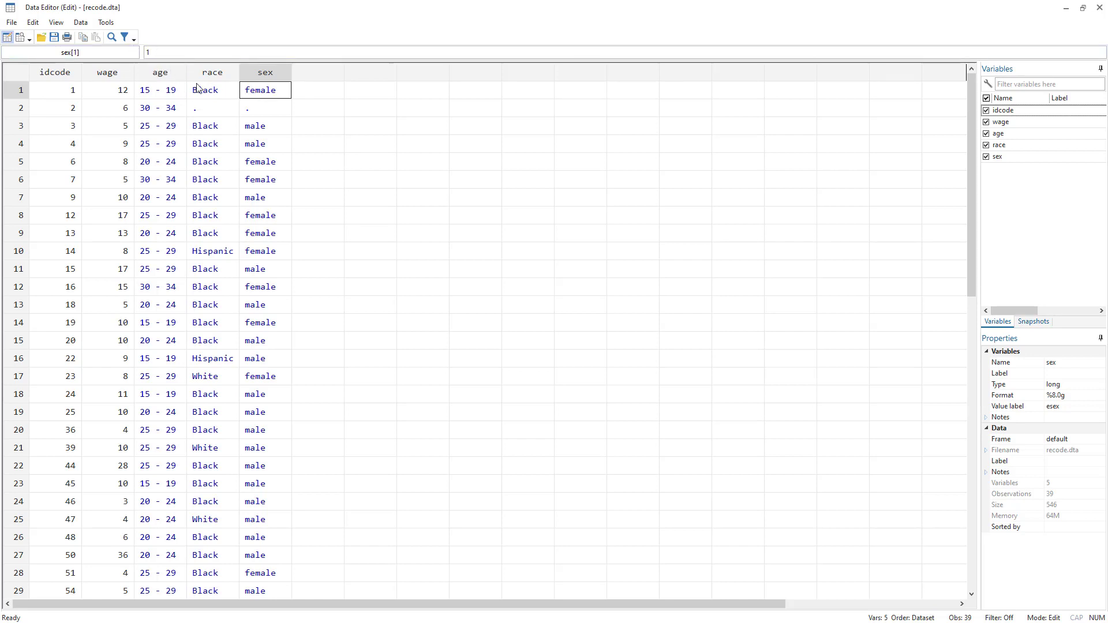
left_click(242, 125)
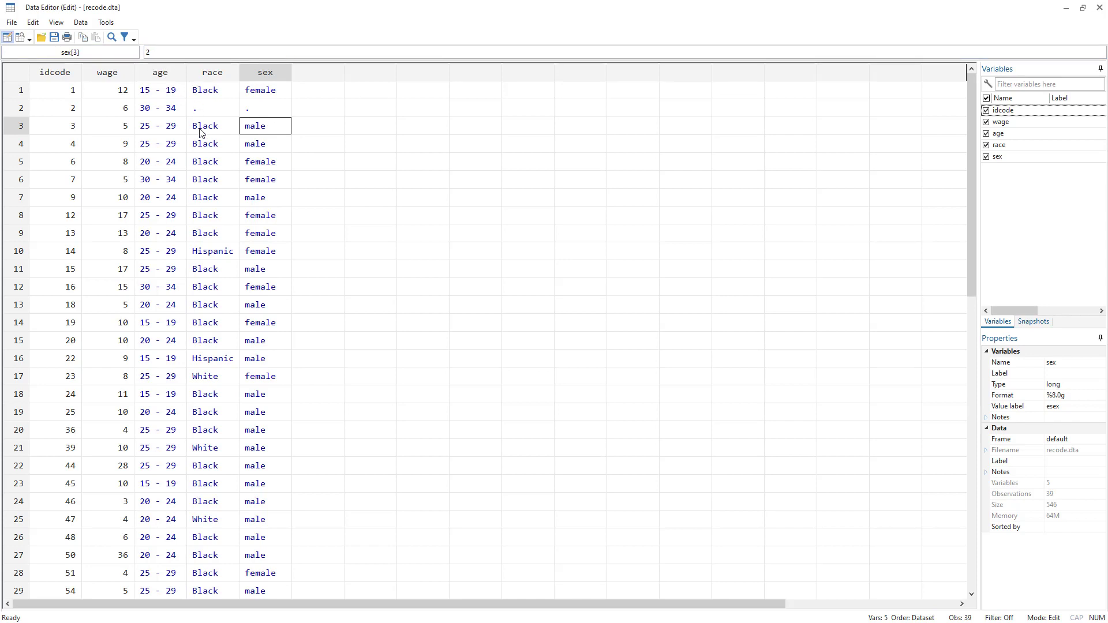
key("alt+Tab")
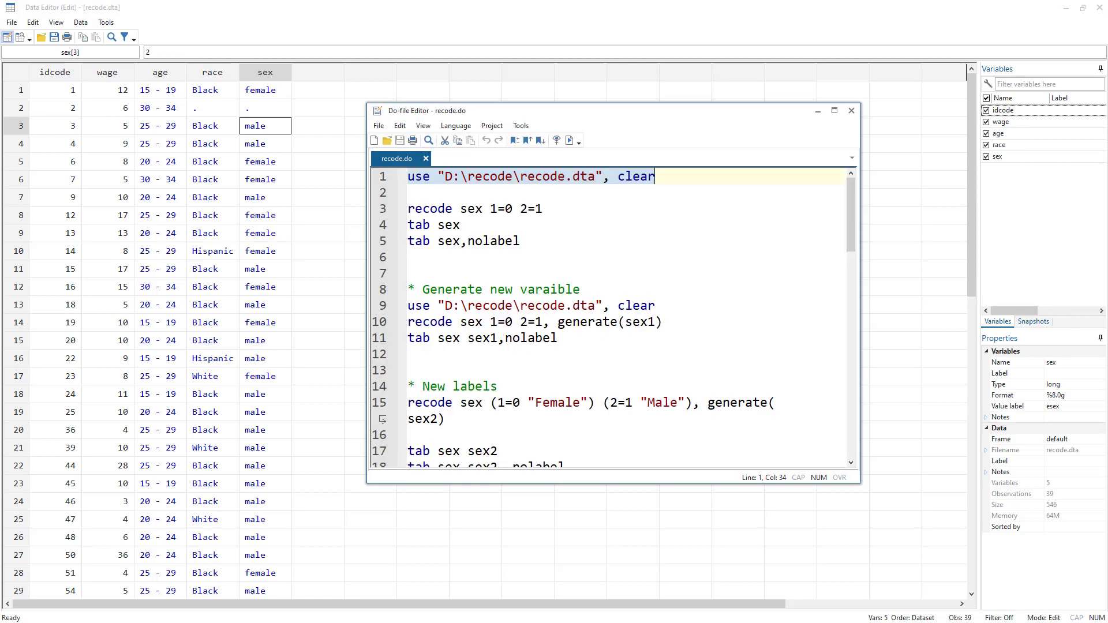
Run the line recode sex 1=0 2=1 to recode the sex variable in place.
double_click(423, 209)
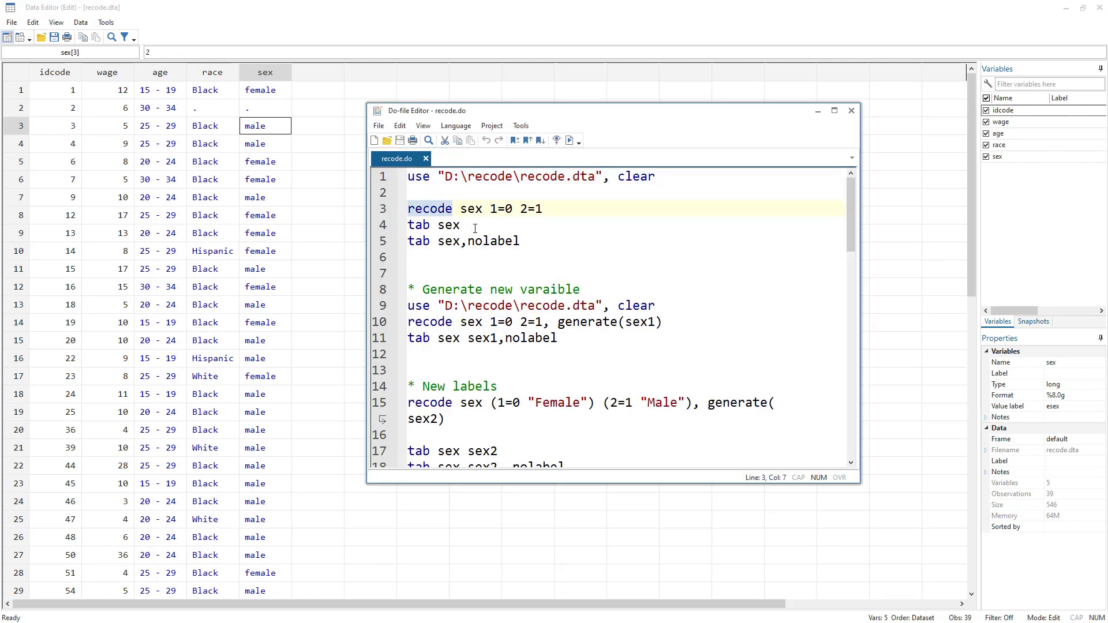
double_click(467, 209)
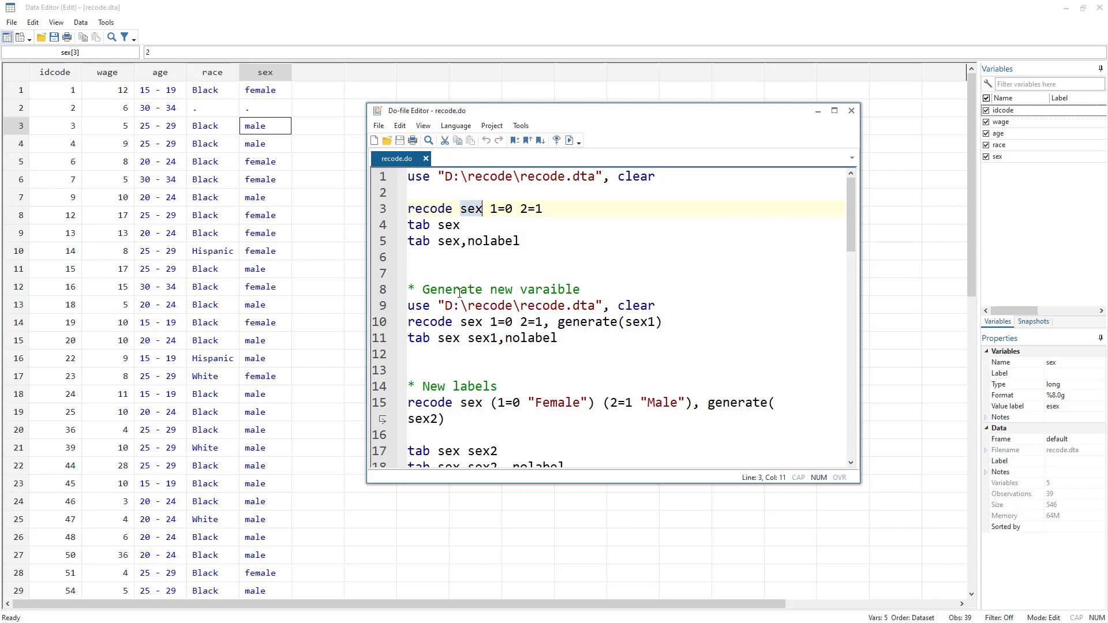
left_click(496, 210)
double_click(510, 209)
left_click(491, 211)
left_click_drag(491, 210, 512, 212)
double_click(525, 211)
left_click(382, 211)
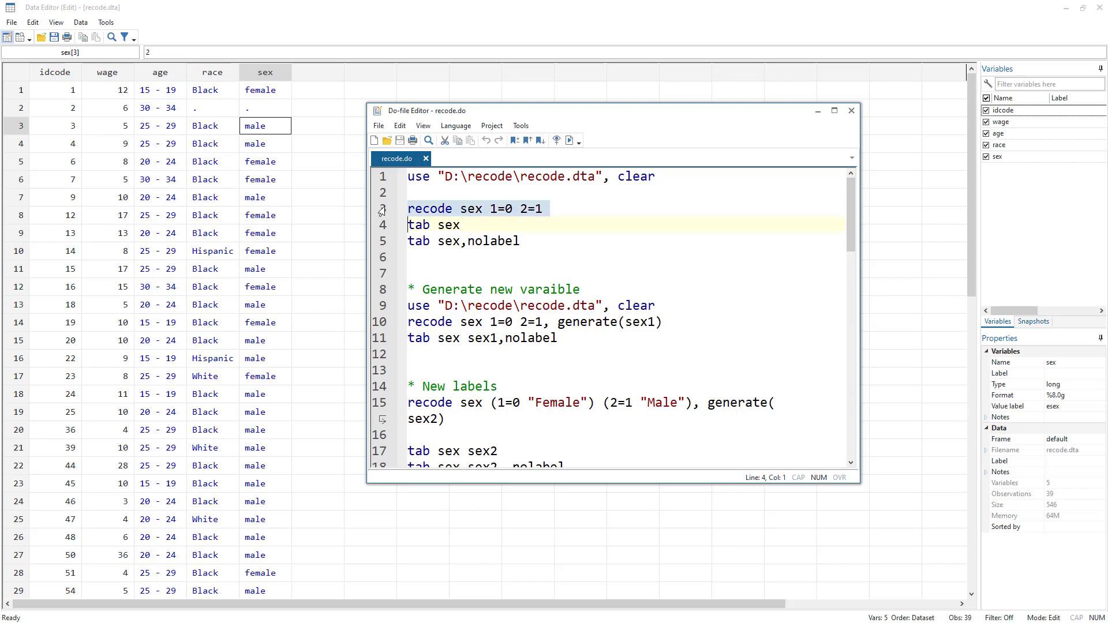
left_click(569, 141)
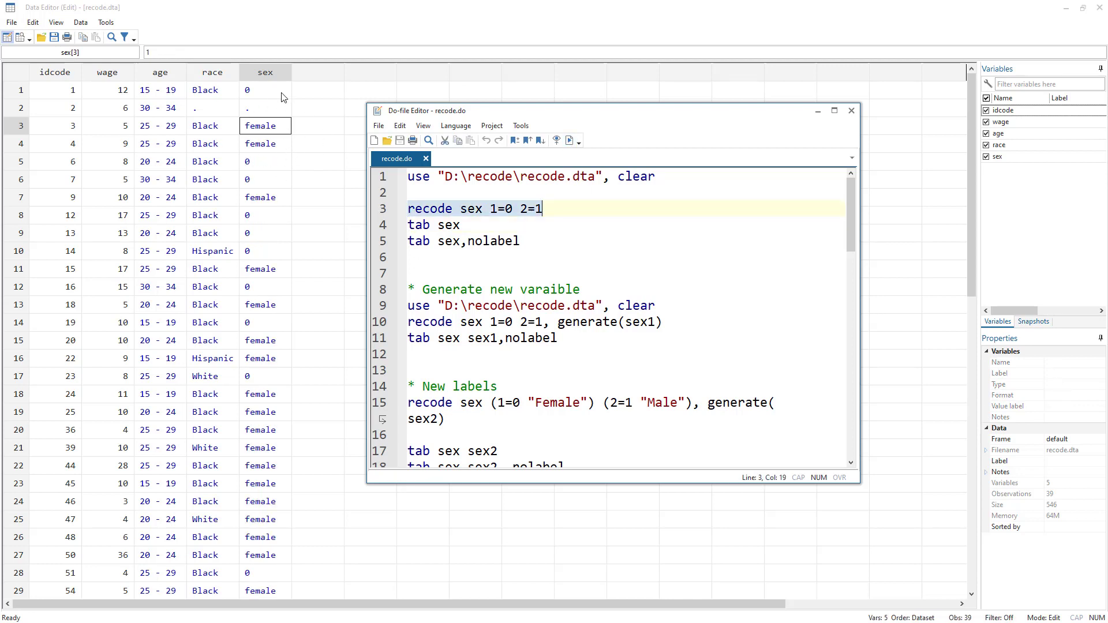
Check the recoded sex values in the Data Editor and return to the do-file.
left_click(264, 96)
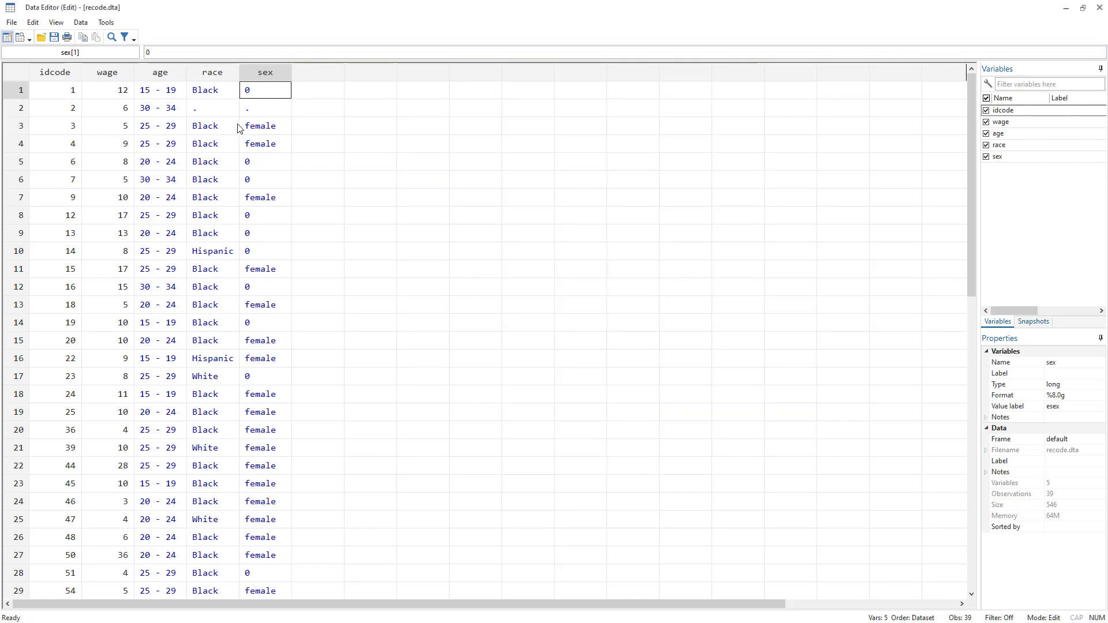
left_click(265, 130)
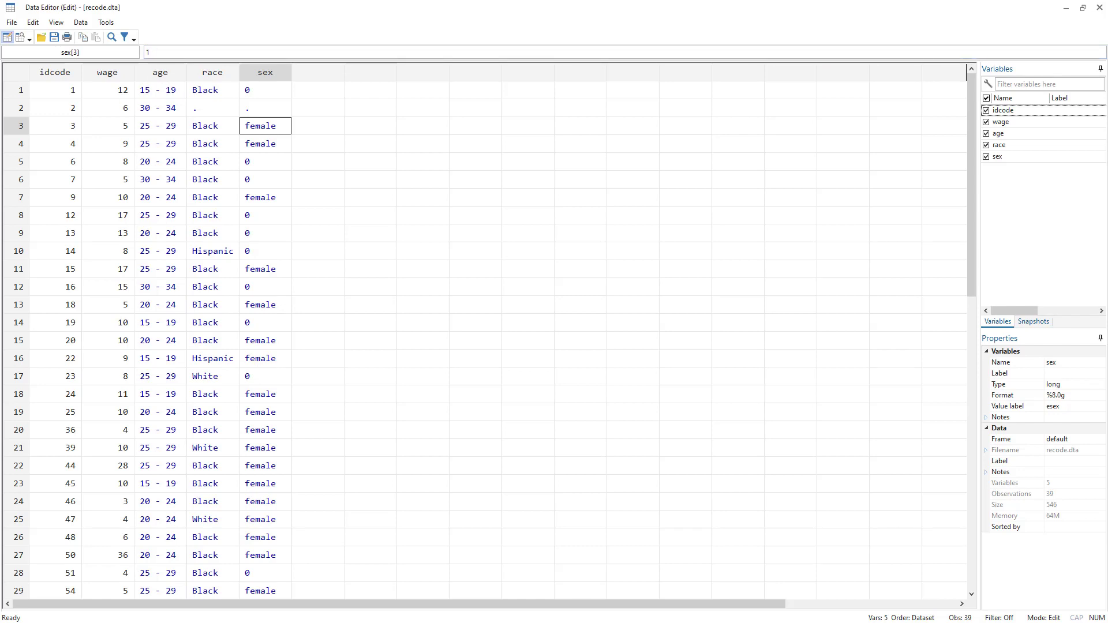
key("alt+Tab")
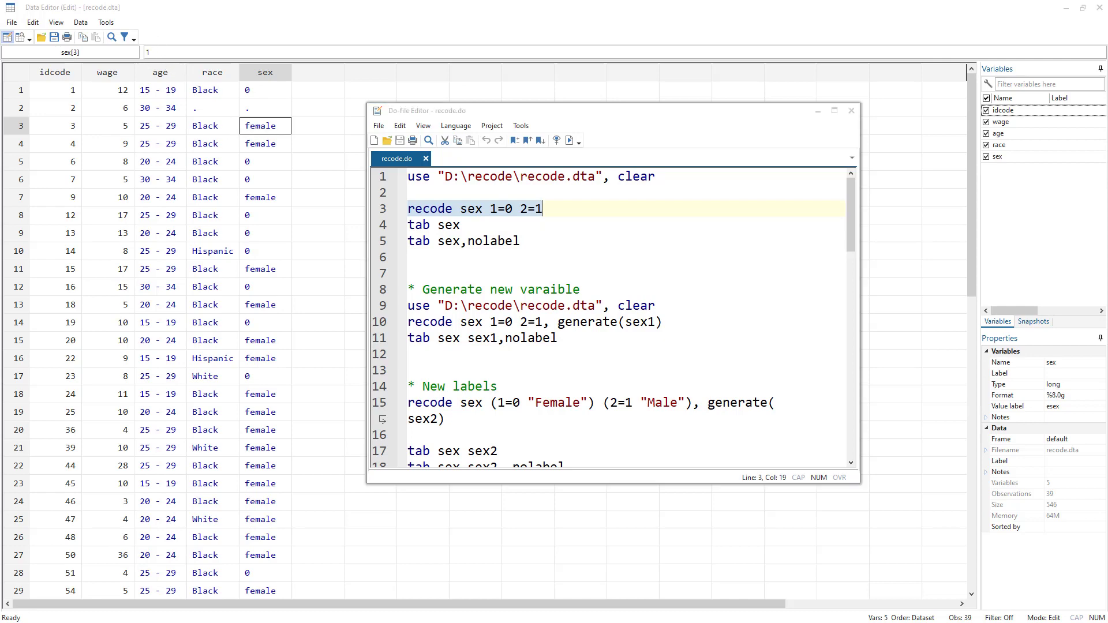
key("alt+Tab")
key("alt+Tab")
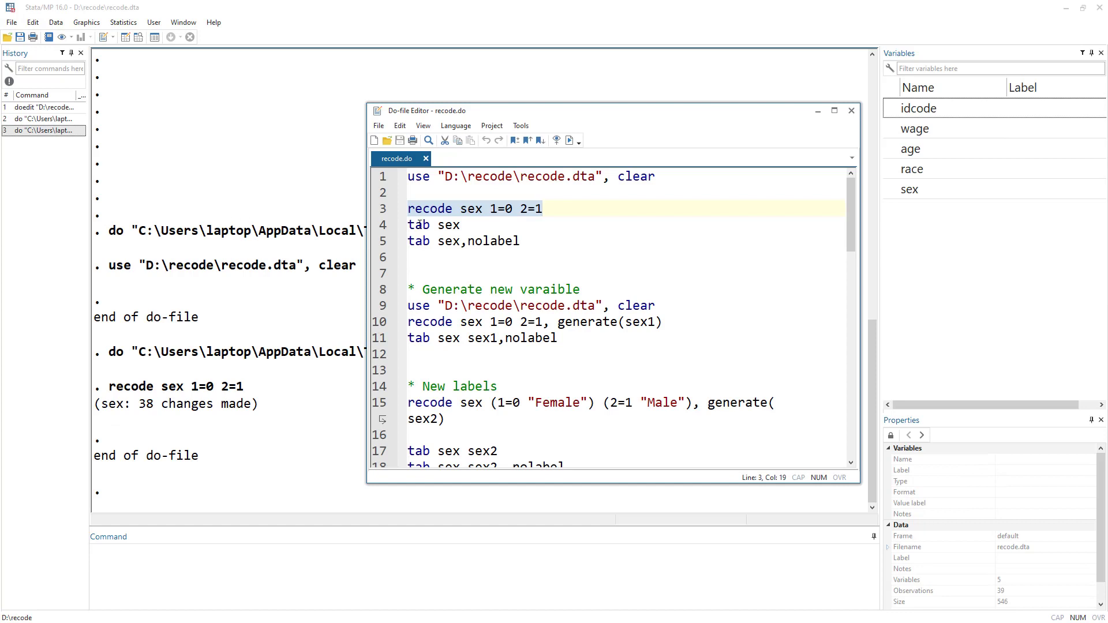
Tabulate sex by running the tab sex line, and move the do-file editor aside.
left_click(378, 223)
left_click(570, 140)
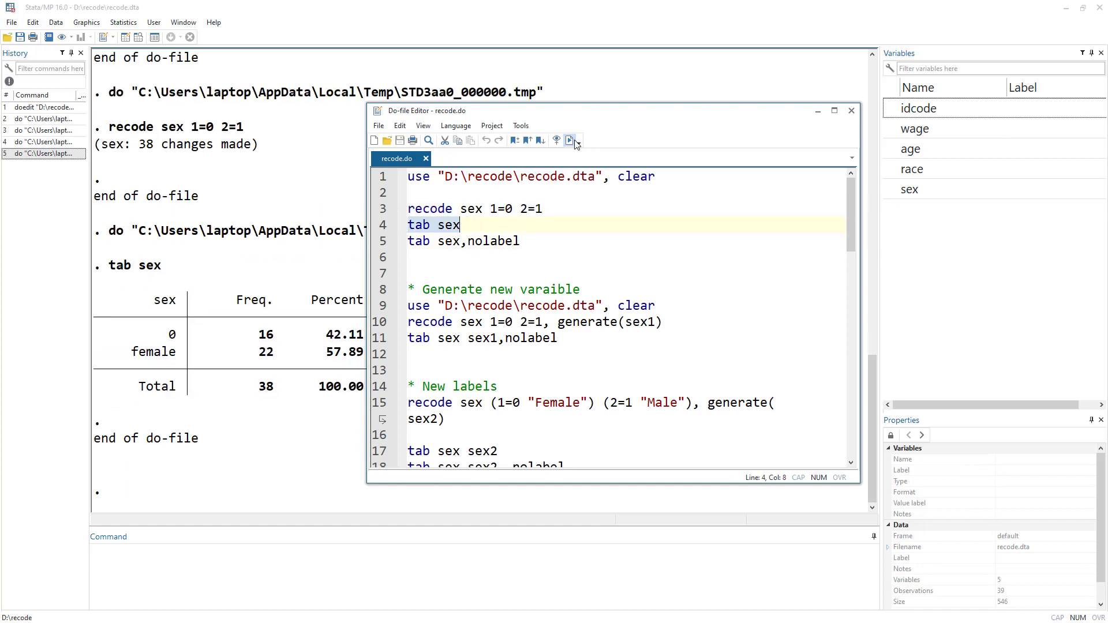
left_click(570, 141)
left_click_drag(520, 118, 719, 124)
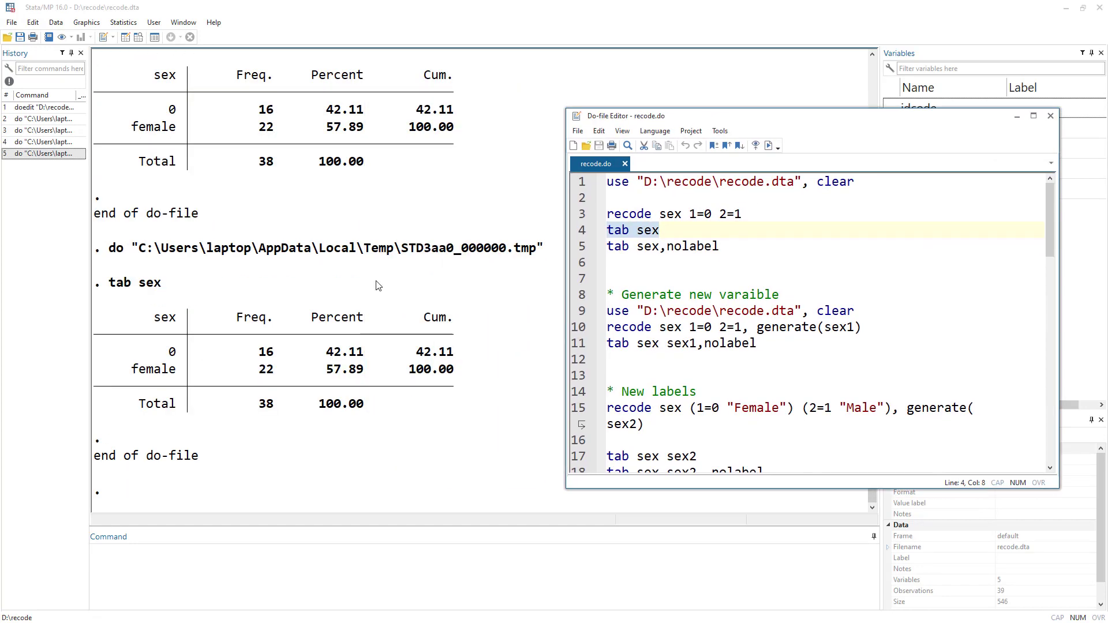
Tabulate sex without value labels by running the tab sex,nolabel line.
left_click(576, 247)
left_click(769, 149)
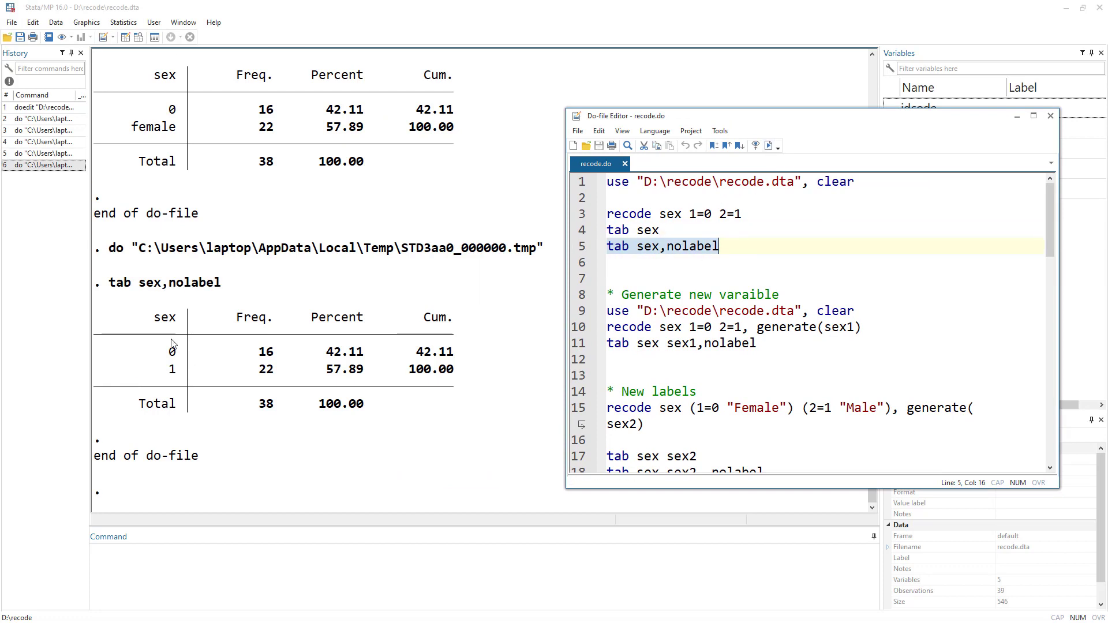
Reload recode.dta by running the use line under the Generate new varaible comment.
left_click(580, 218)
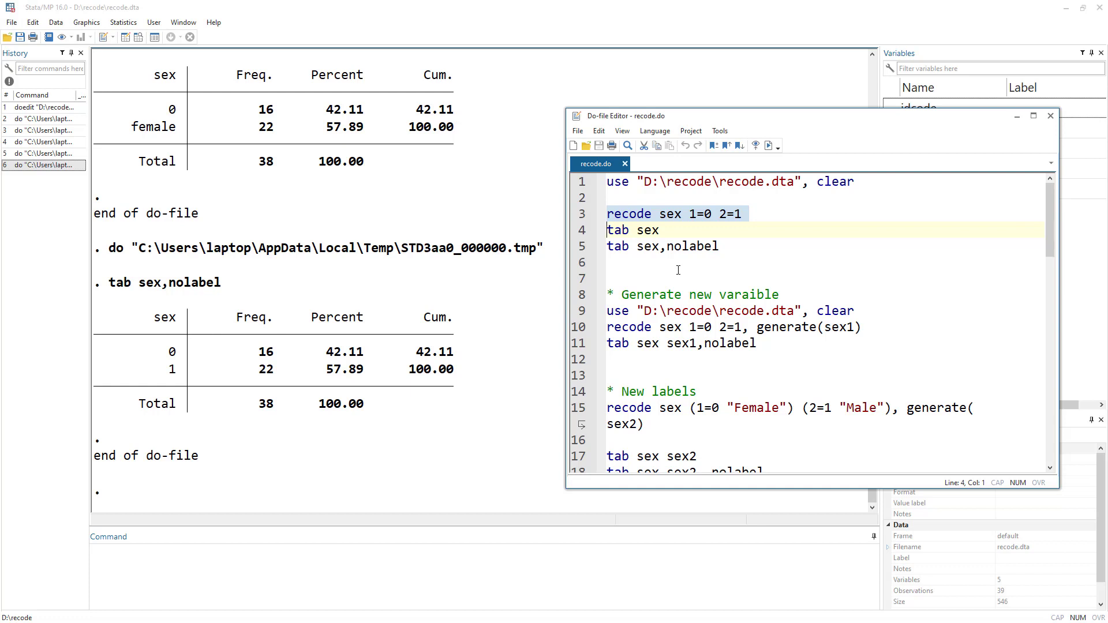
double_click(630, 214)
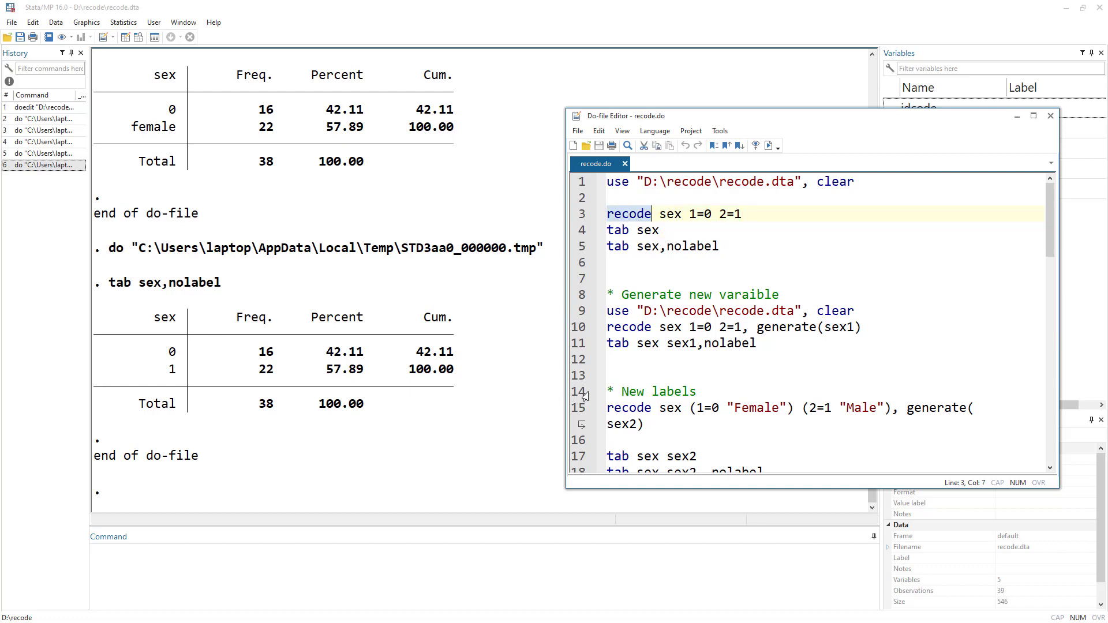
key("alt+Tab")
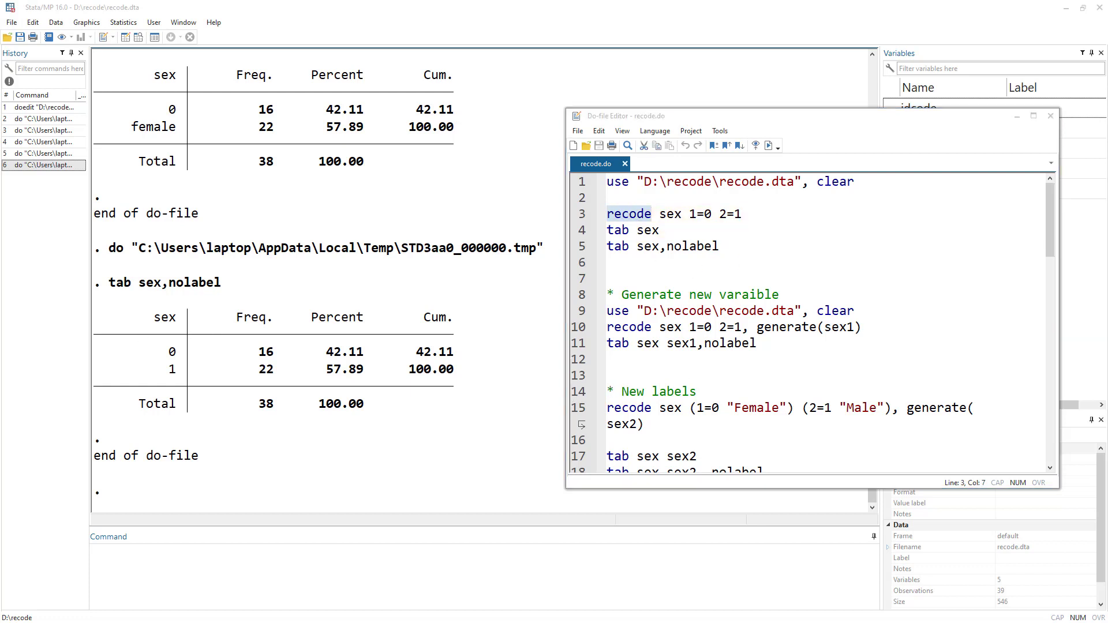
double_click(651, 294)
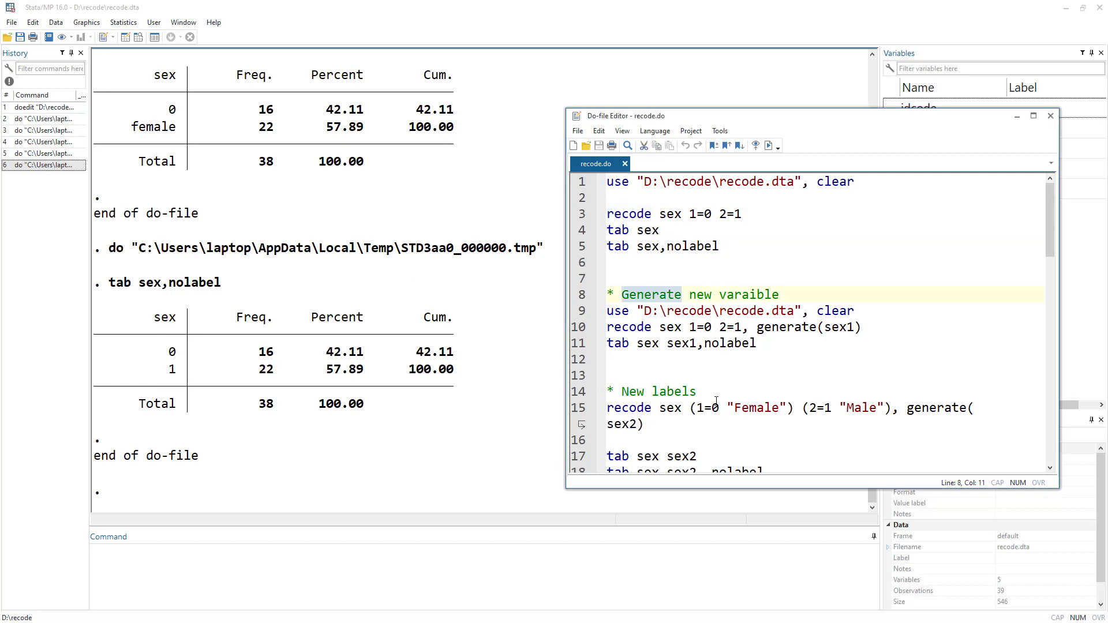
left_click_drag(727, 408, 788, 408)
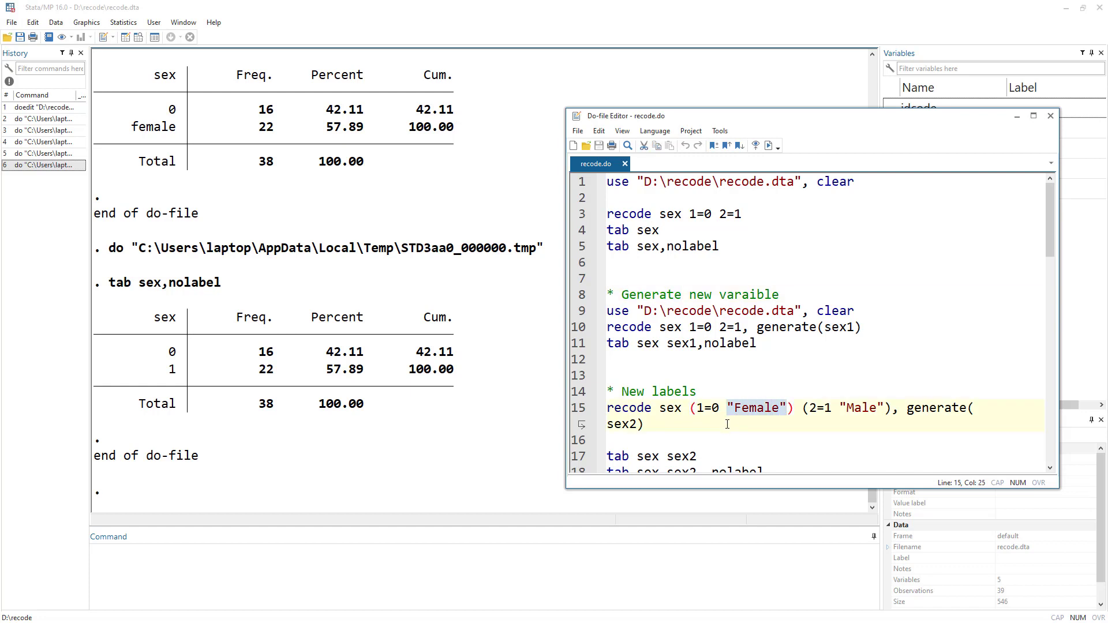
double_click(649, 295)
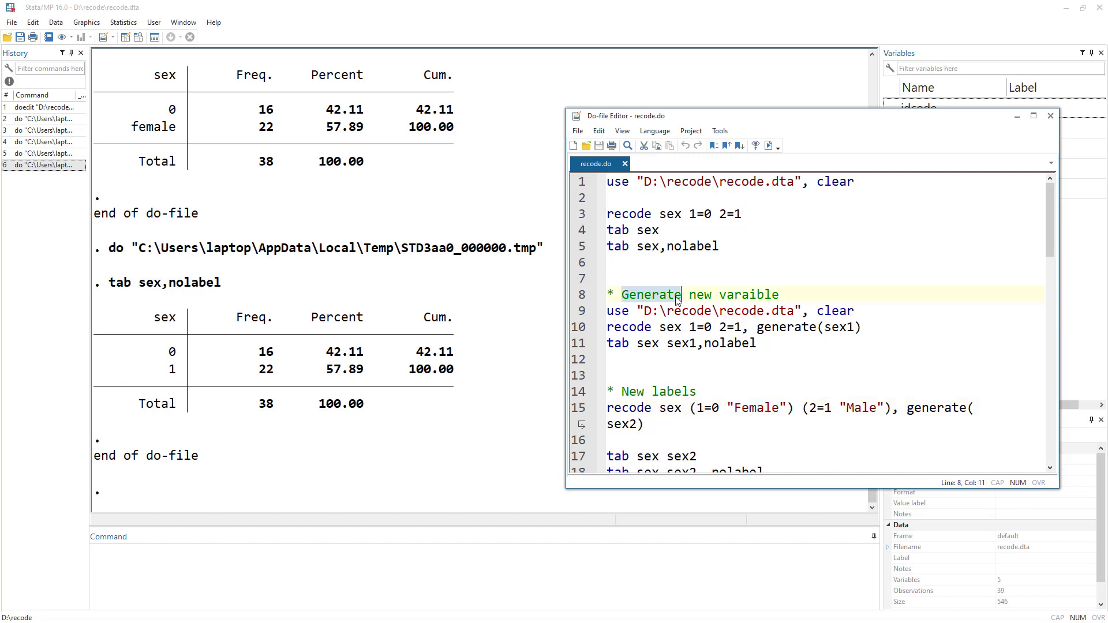
left_click(577, 312)
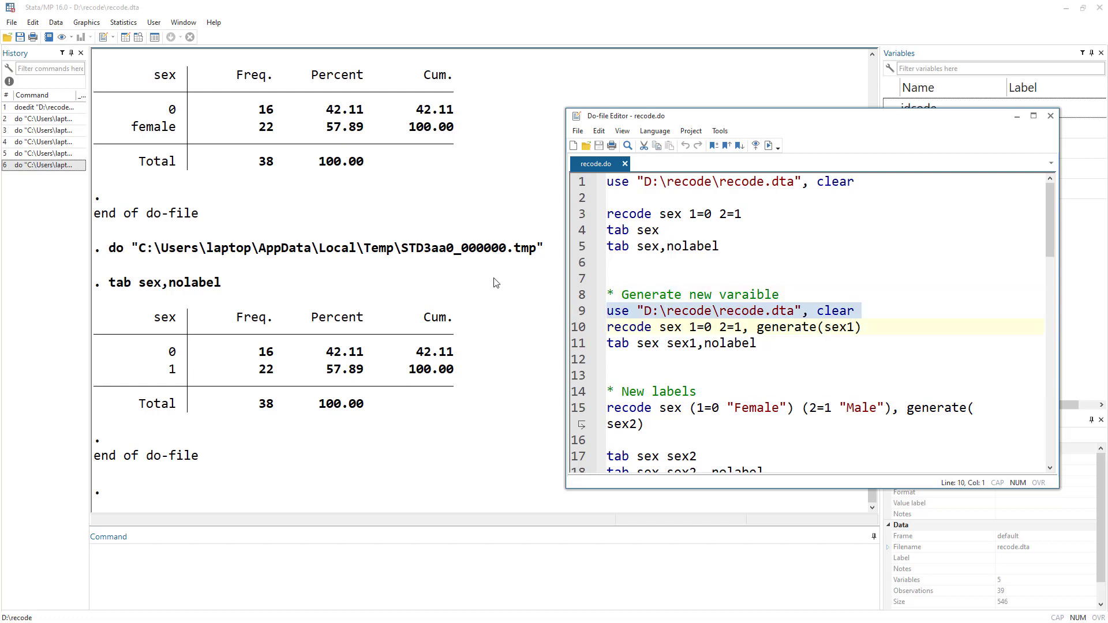
left_click(577, 217)
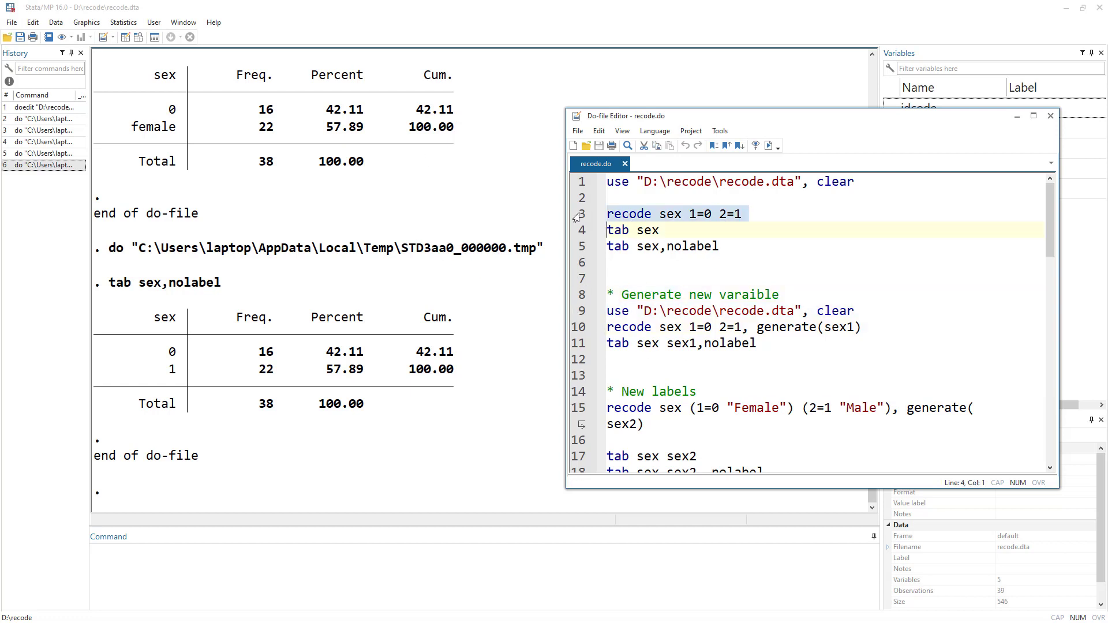
left_click(585, 314)
left_click(768, 145)
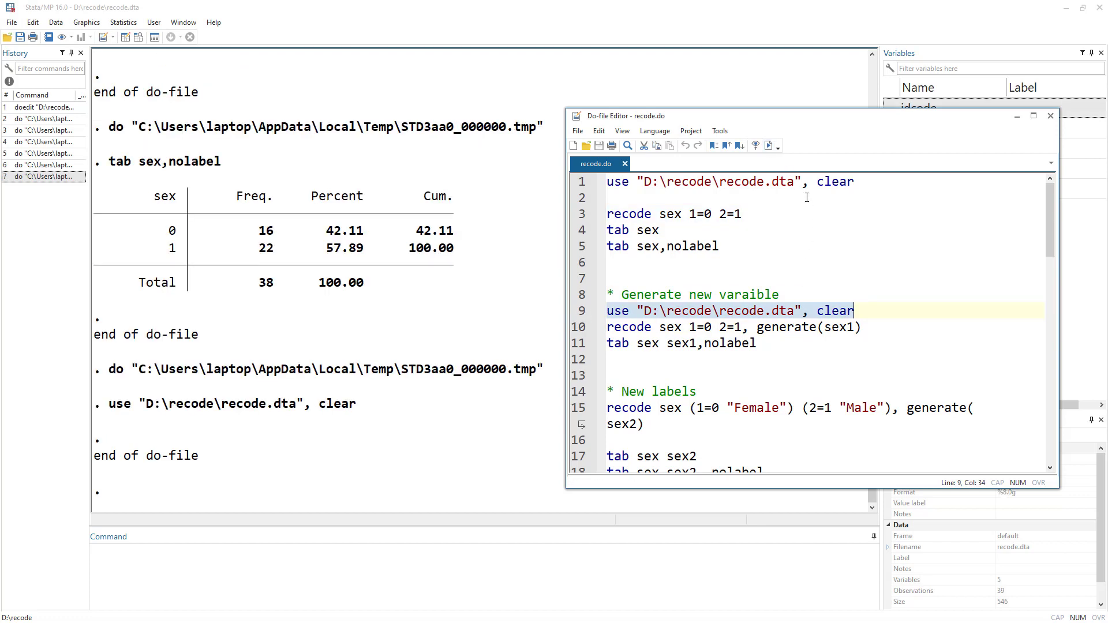
left_click_drag(798, 120, 722, 120)
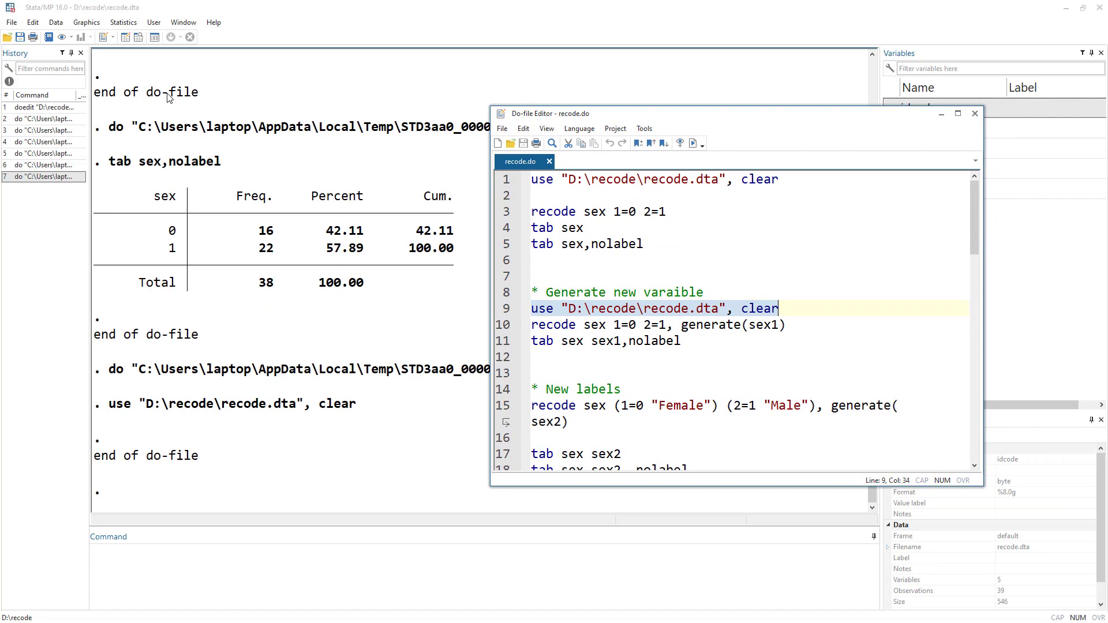
Open the Data Editor to check the reloaded sex values, then return to the recode line on line 10.
left_click(125, 36)
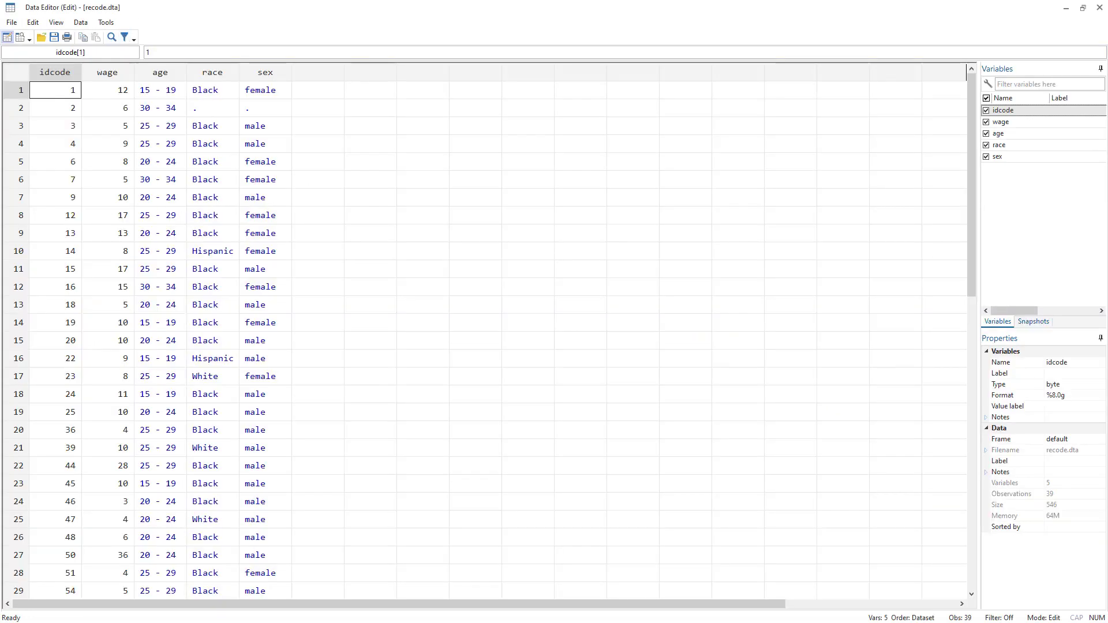
key("alt+Tab")
double_click(554, 325)
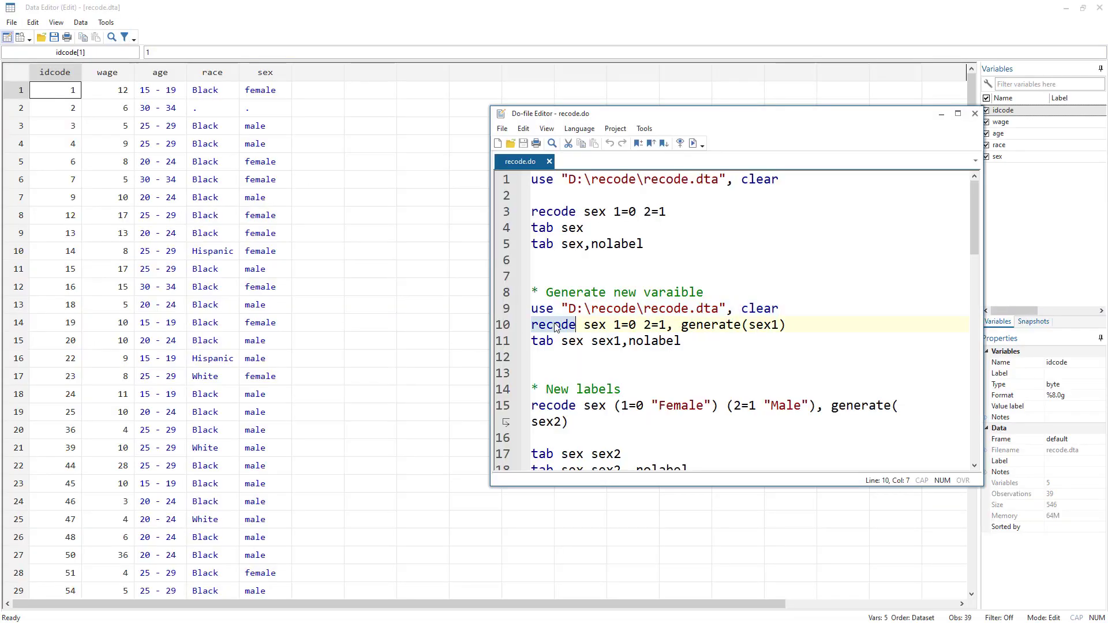
Run the recode sex 1=0 2=1, generate(sex1) line on line 10 to create a new recoded variable.
double_click(597, 325)
left_click_drag(588, 212, 678, 208)
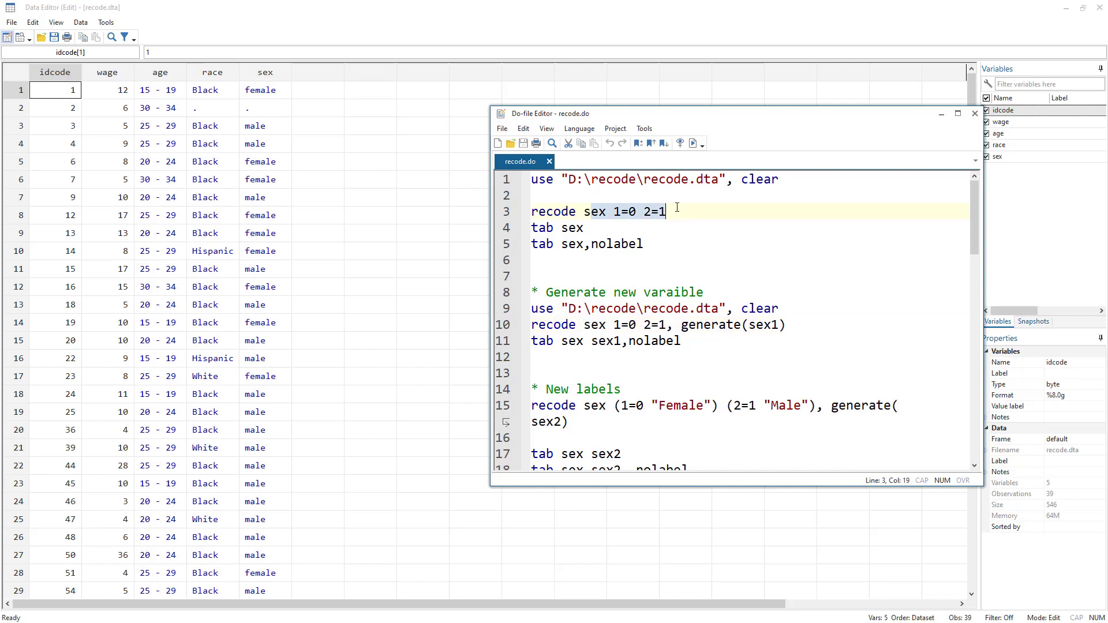
left_click(675, 327)
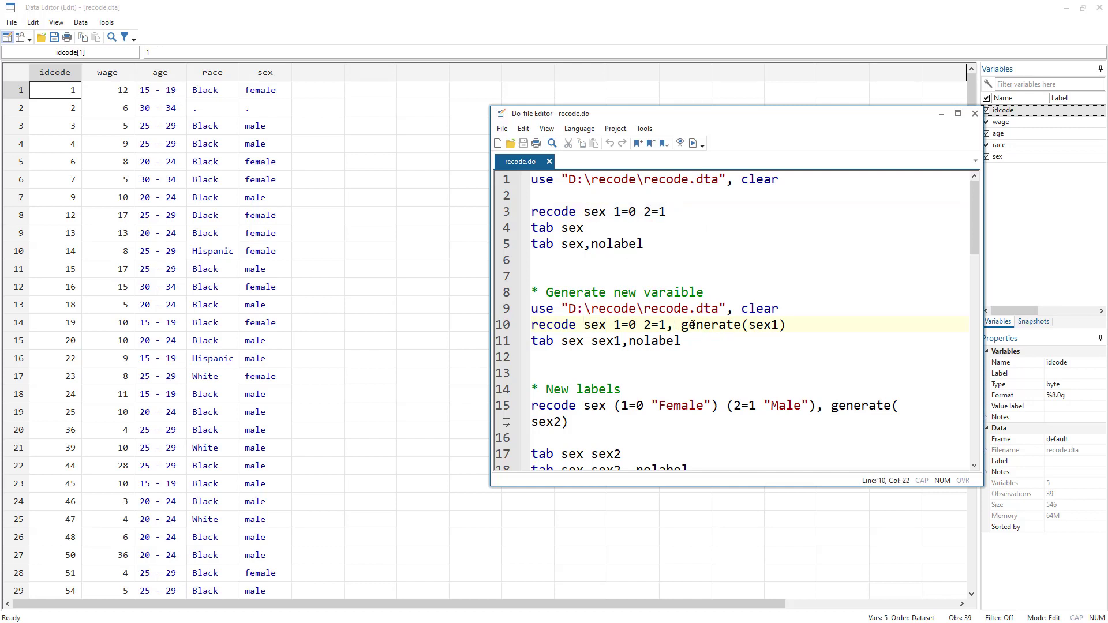
double_click(709, 326)
double_click(771, 326)
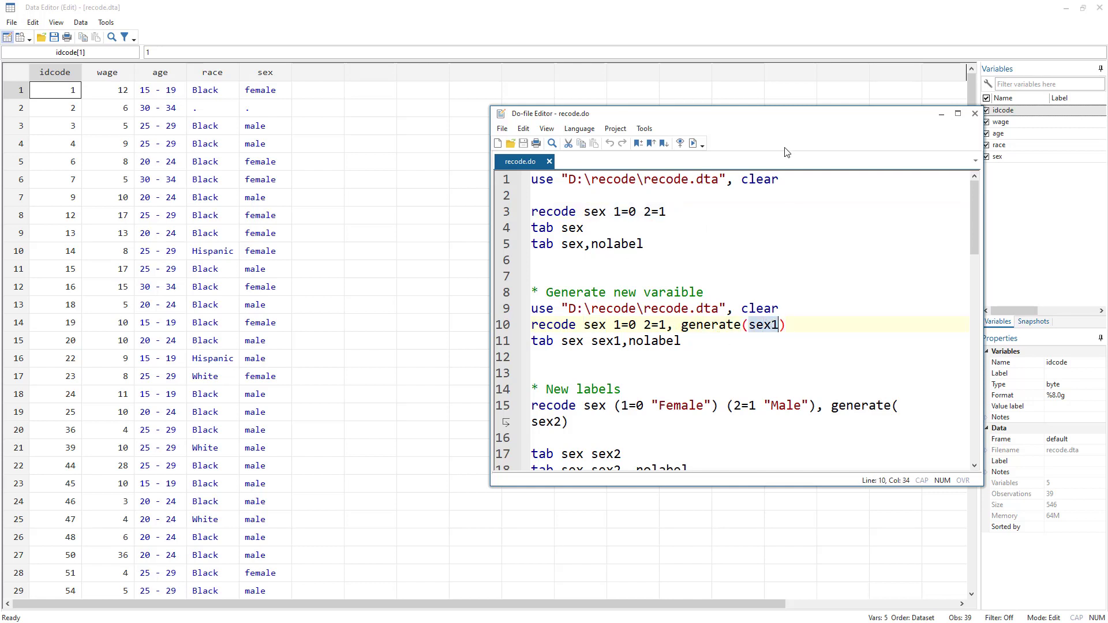
left_click_drag(782, 118, 743, 118)
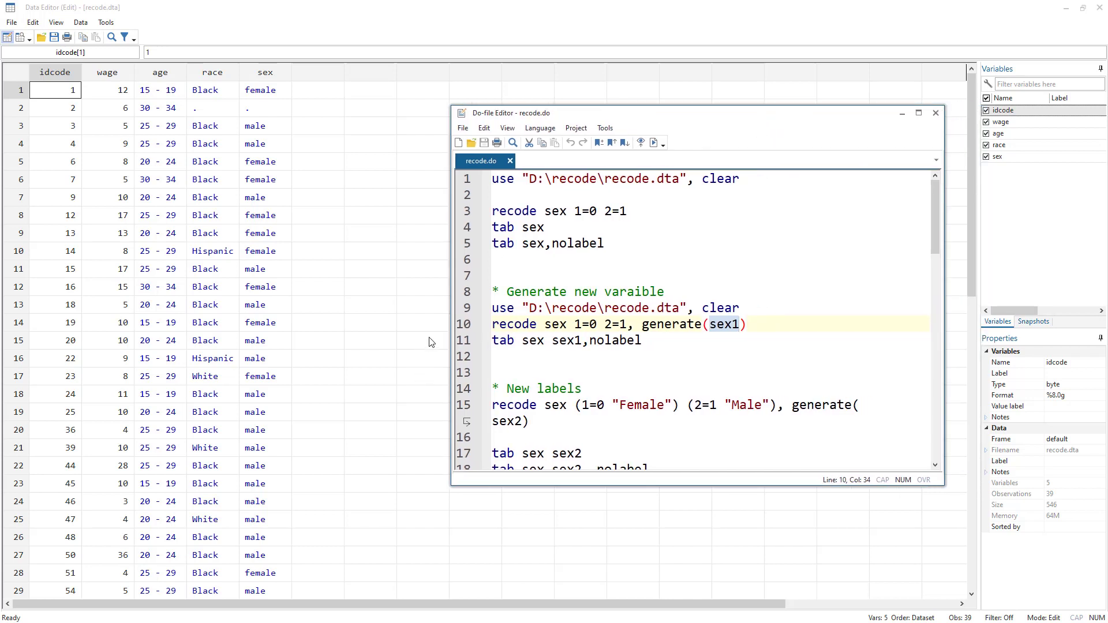
left_click(457, 325)
left_click(655, 142)
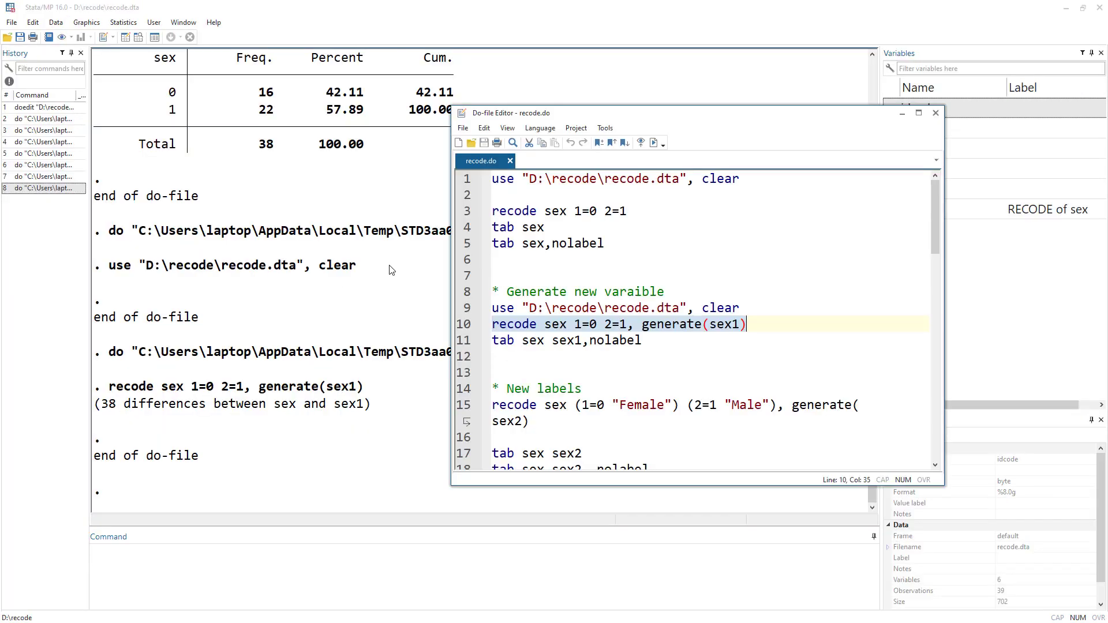
Cross-tabulate sex against sex1 without labels by running the tab sex sex1,nolabel line.
left_click(462, 342)
left_click(654, 143)
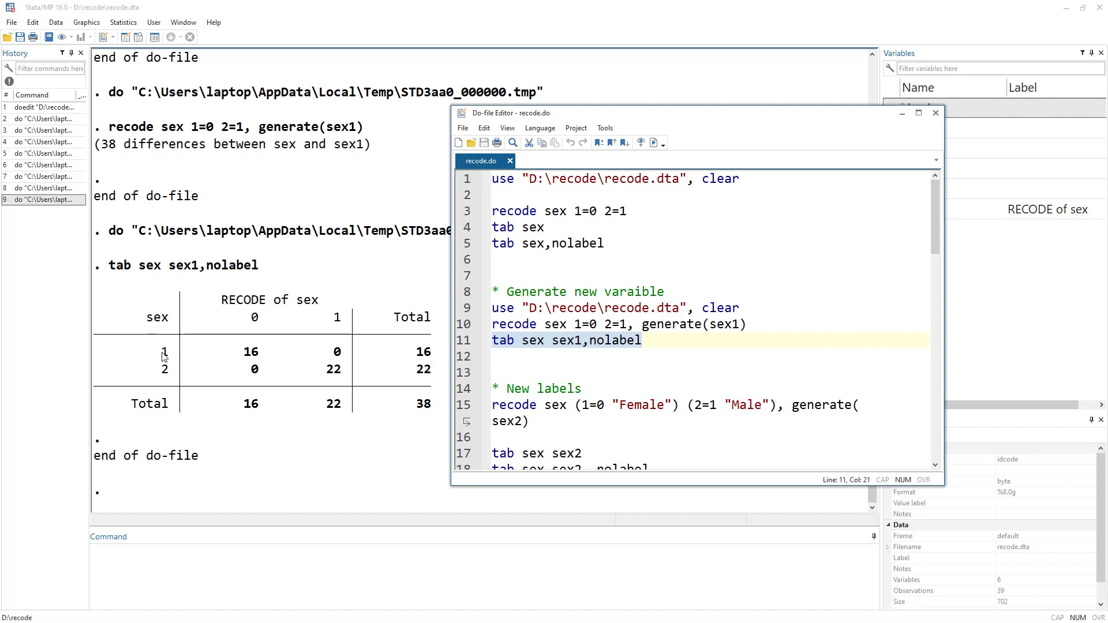
left_click_drag(159, 353, 169, 354)
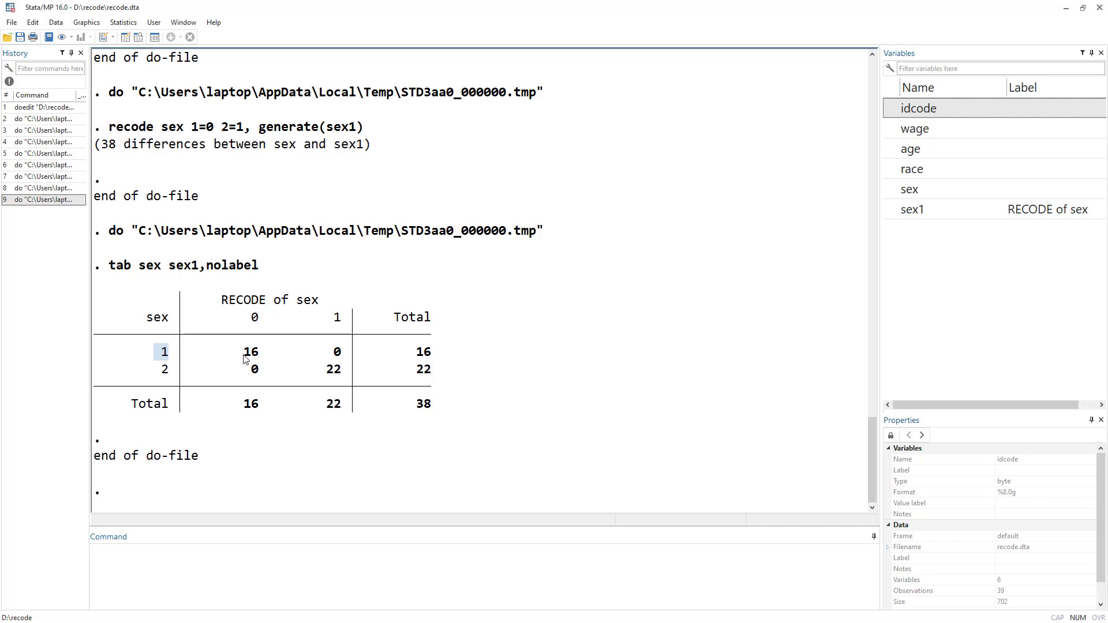
left_click_drag(244, 353, 256, 327)
left_click_drag(161, 372, 170, 375)
left_click_drag(334, 319, 347, 321)
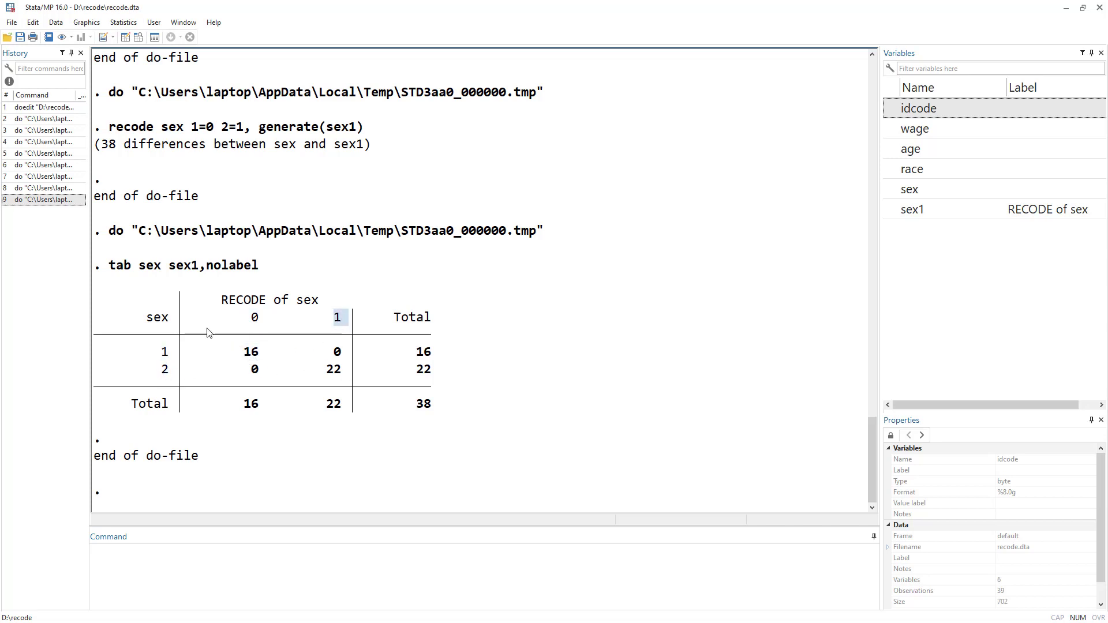
Inspect the new sex1 column in the Data Editor, then review the New labels section of the do-file.
key("alt+Tab")
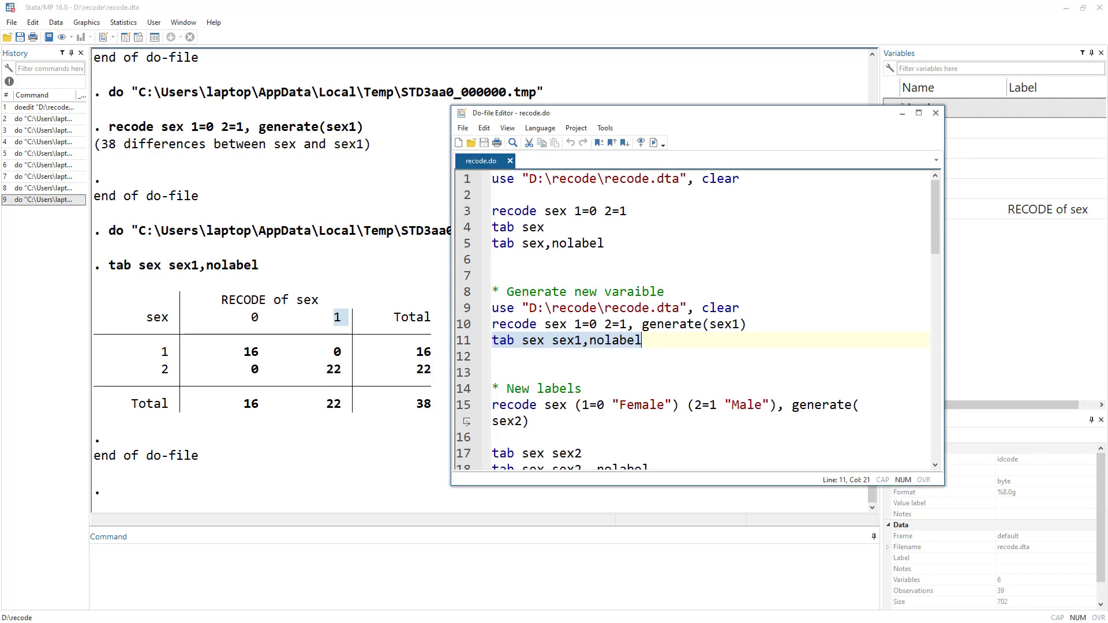
key("alt+Tab")
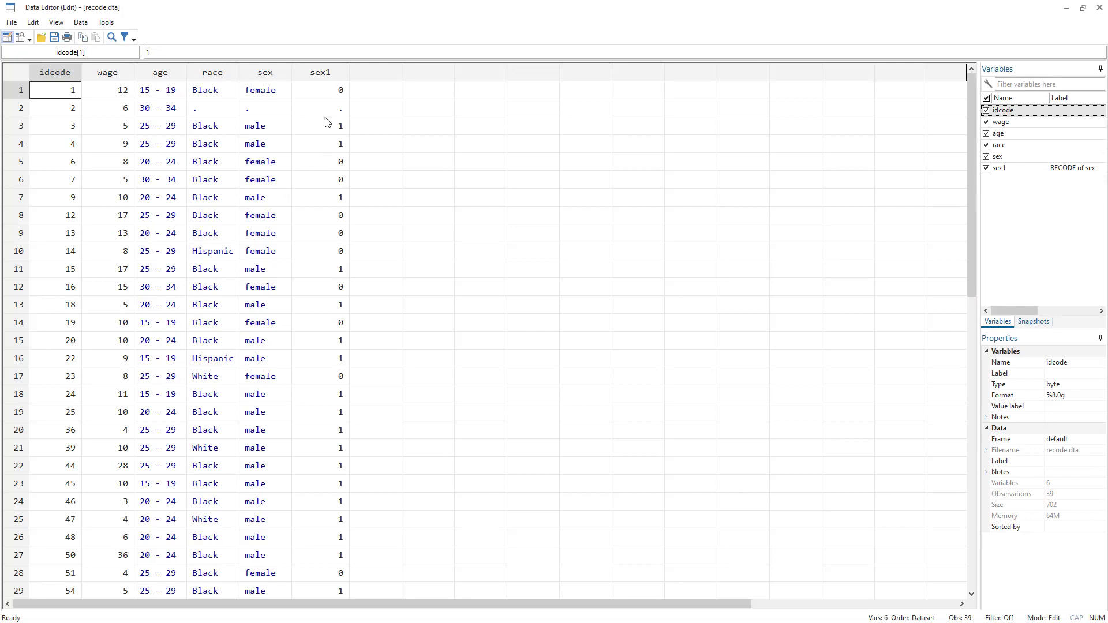
key("alt+Tab")
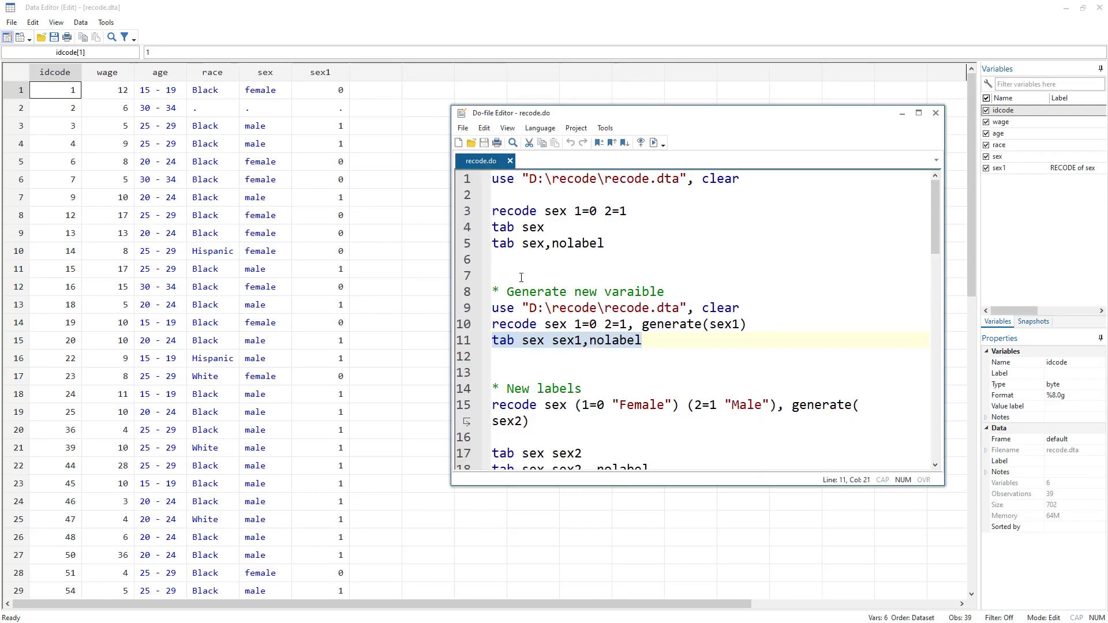
scroll(579, 287, "down", 2)
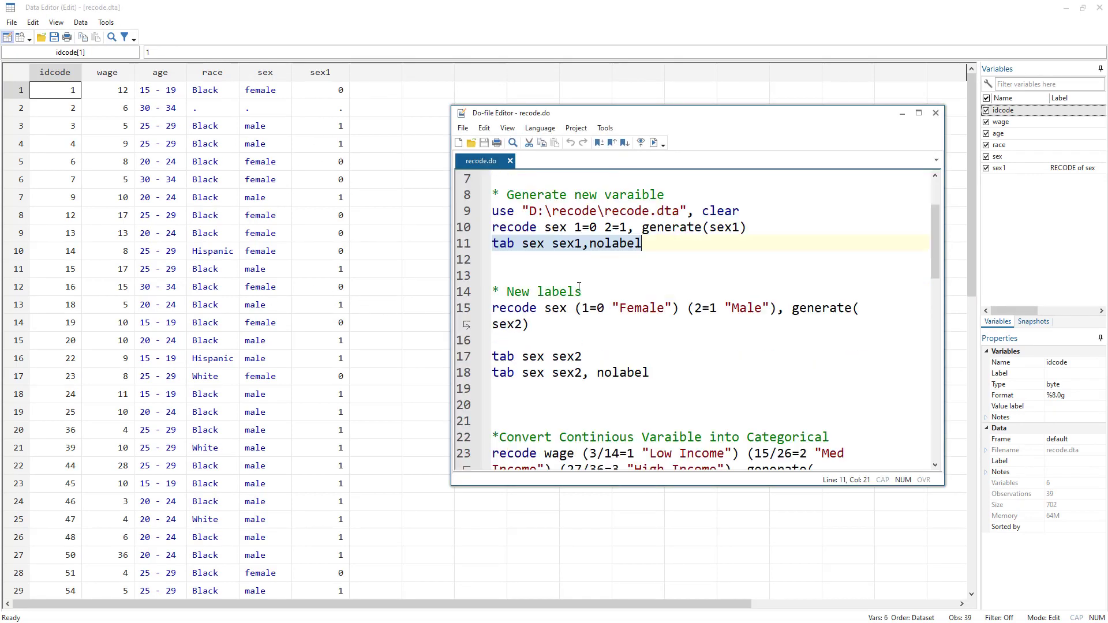
double_click(505, 325)
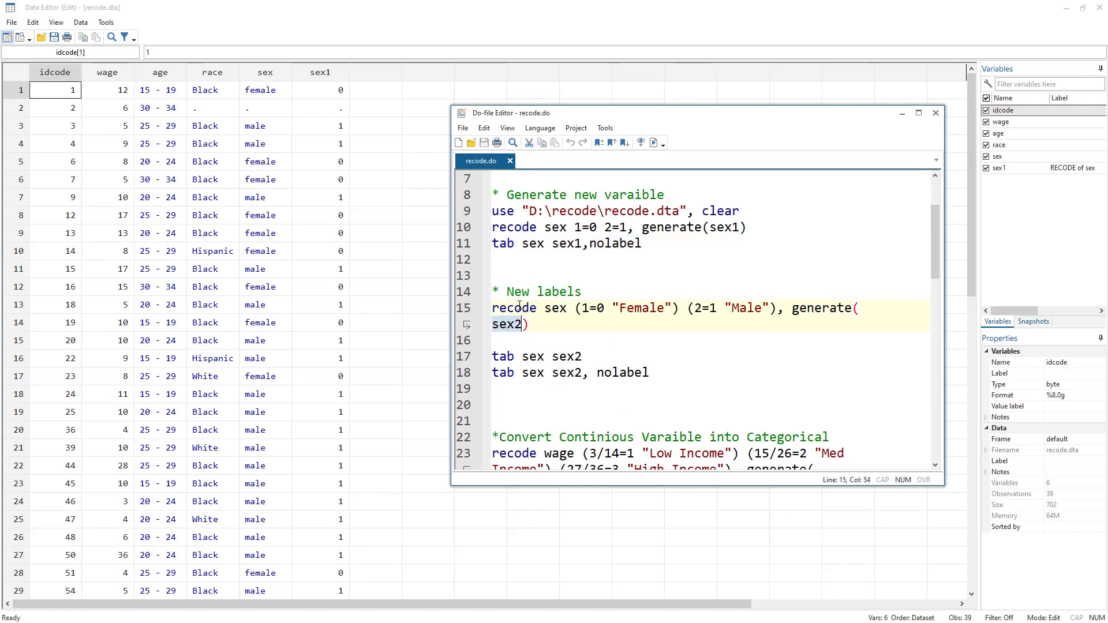
left_click(456, 229)
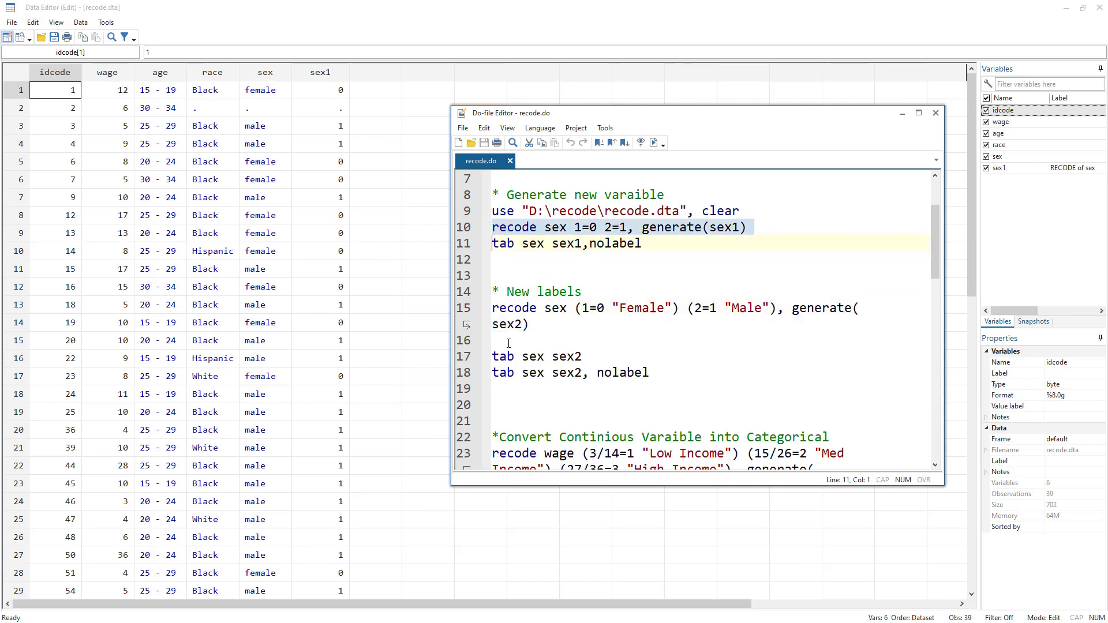
Run the recode sex (1=0 "Female") (2=1 "Male"), generate(sex2) line to create a labeled sex2 variable.
left_click(460, 312)
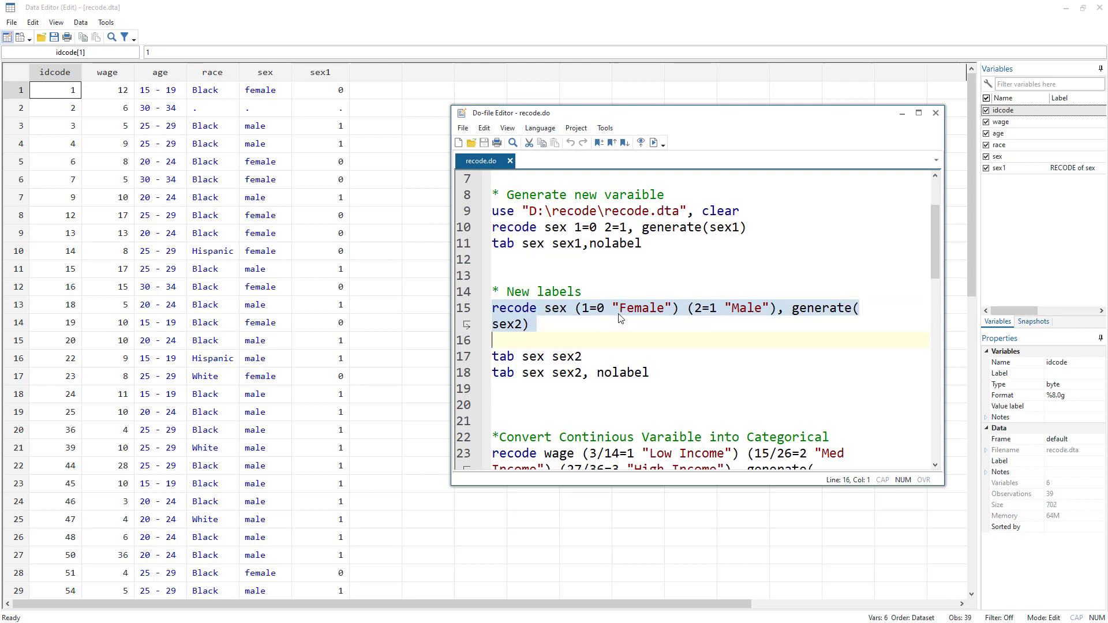
double_click(510, 312)
double_click(557, 310)
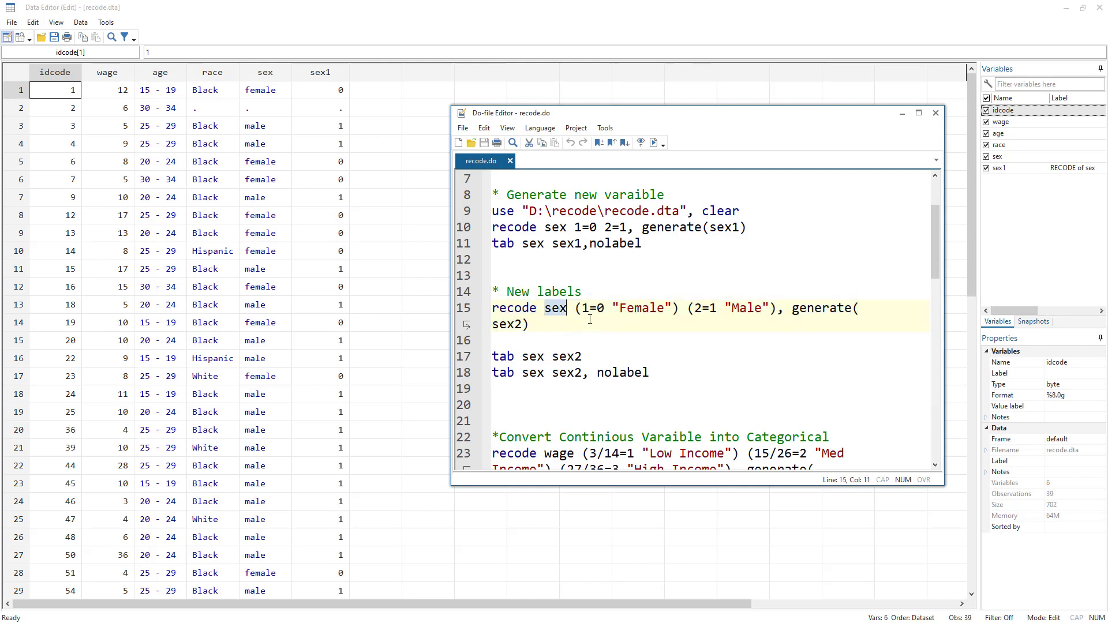
left_click_drag(577, 308, 683, 305)
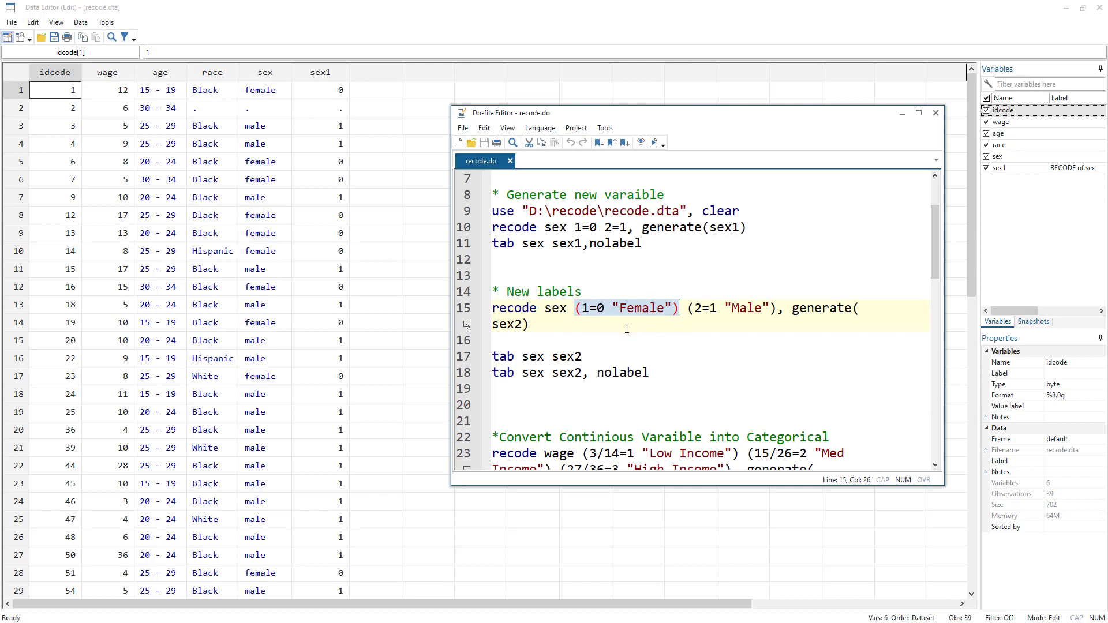
left_click(584, 309)
key("Right")
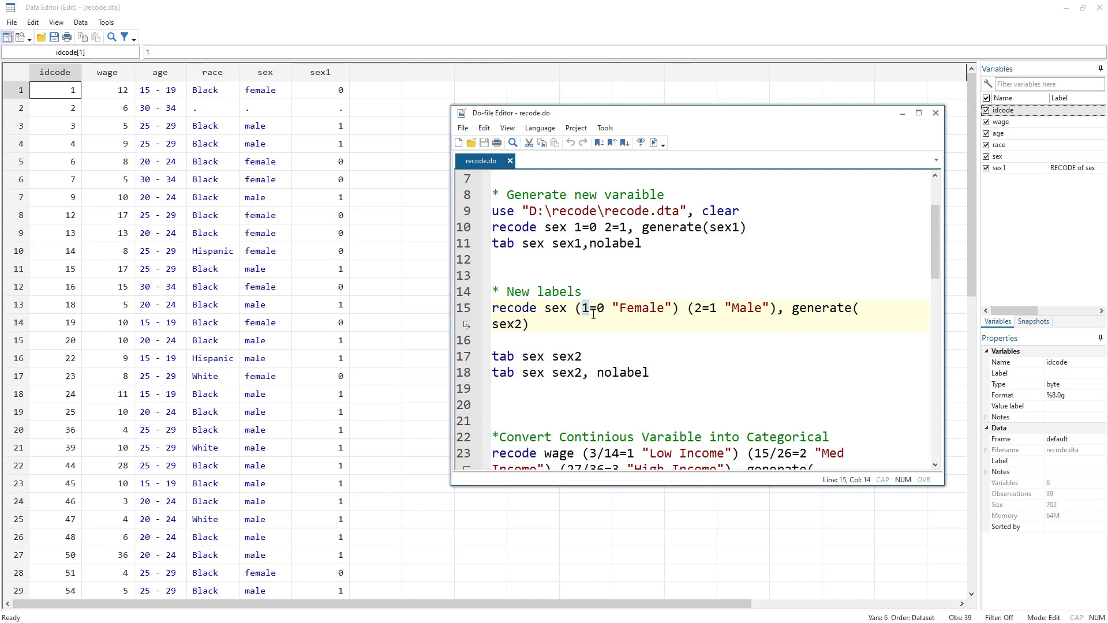
key("Right")
key("Right")
left_click_drag(614, 308, 674, 308)
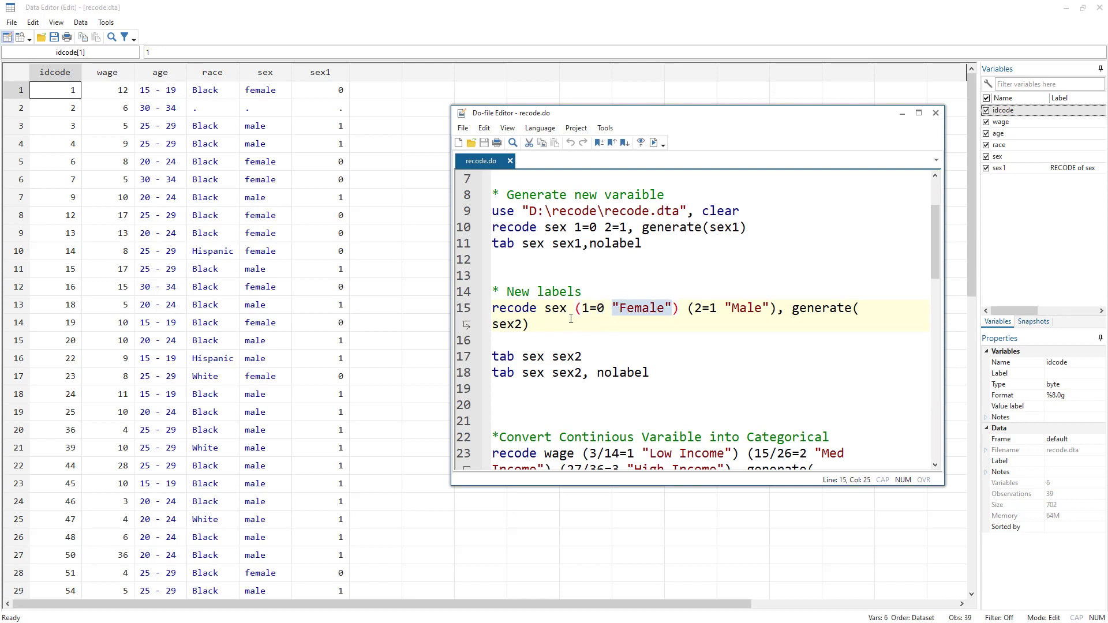
left_click(607, 311)
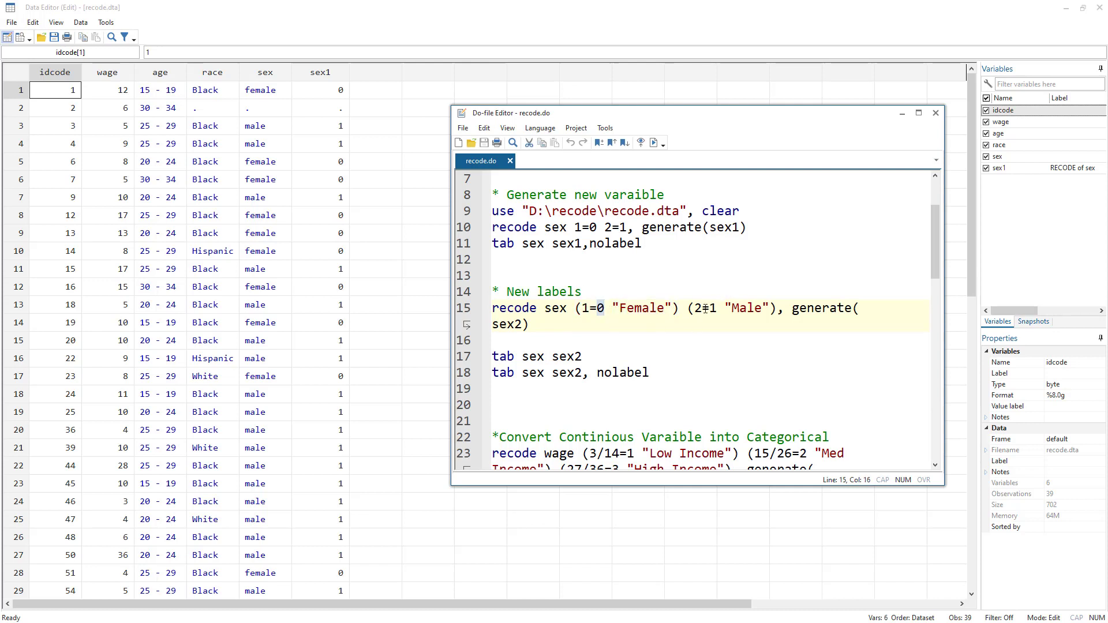
left_click(696, 308)
left_click_drag(725, 308, 776, 307)
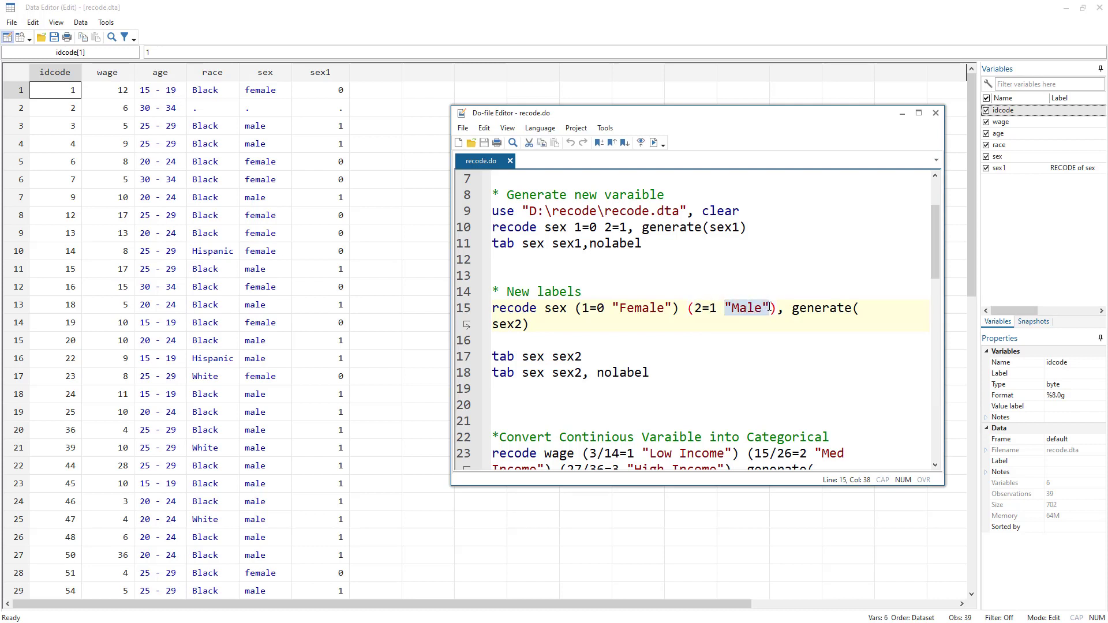
left_click(465, 312)
left_click(655, 142)
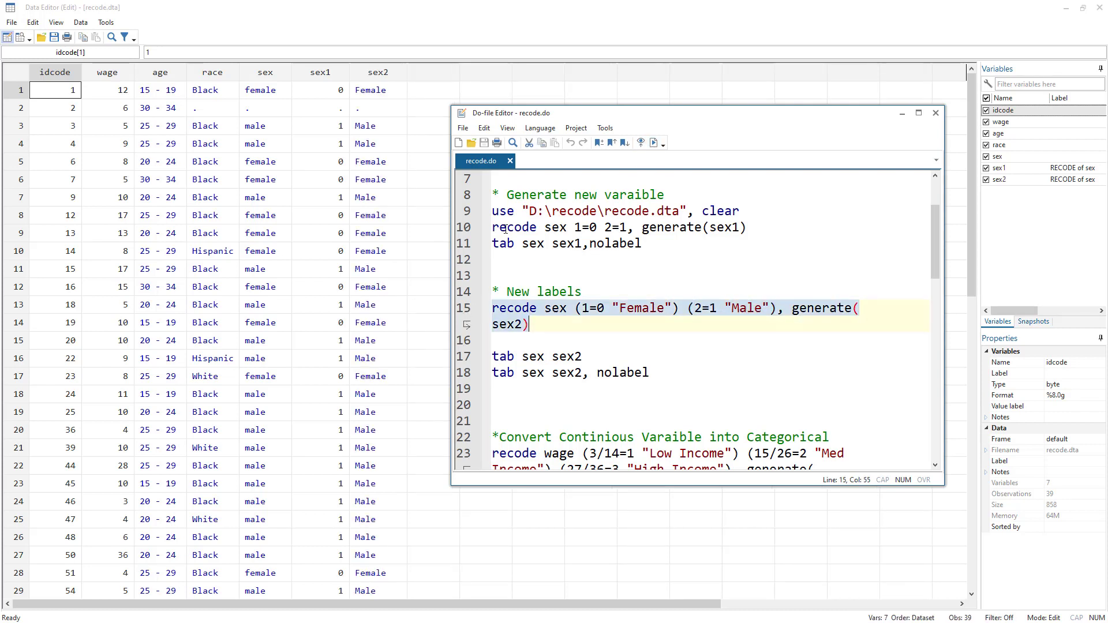
Compare the sex1 and sex2 columns in the Data Editor, then return to the do-file editor.
left_click(370, 94)
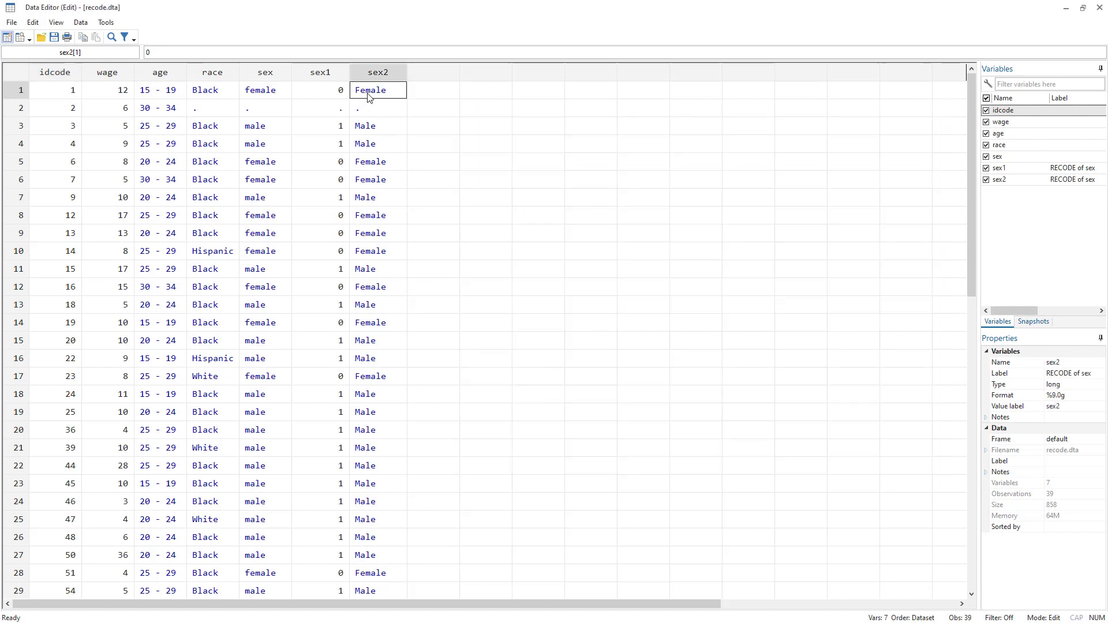
left_click(339, 94)
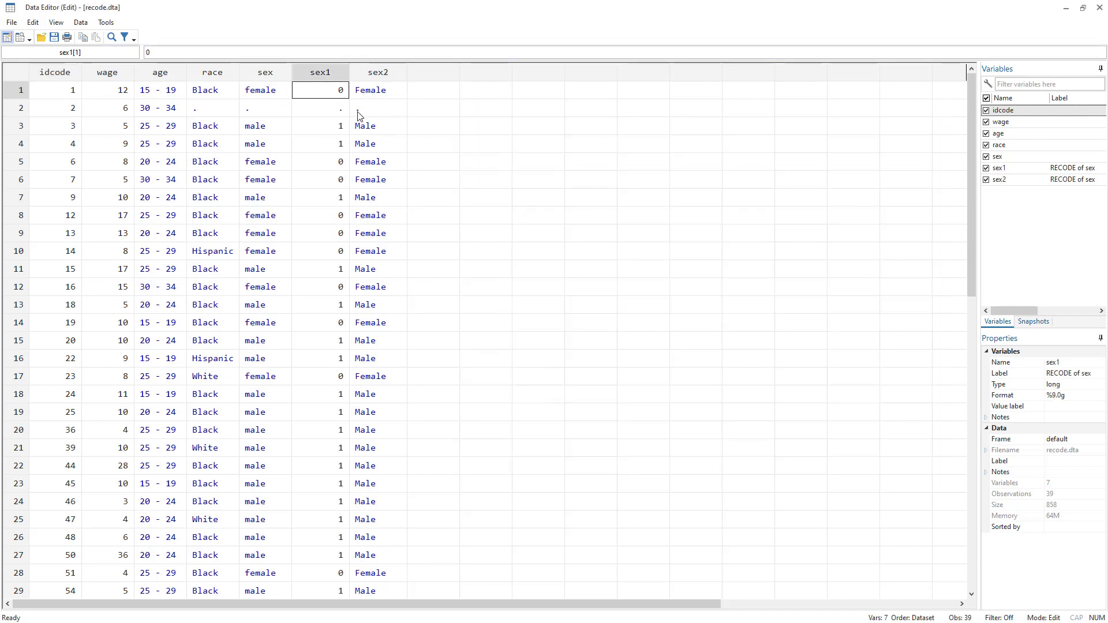
left_click(366, 128)
left_click(340, 133)
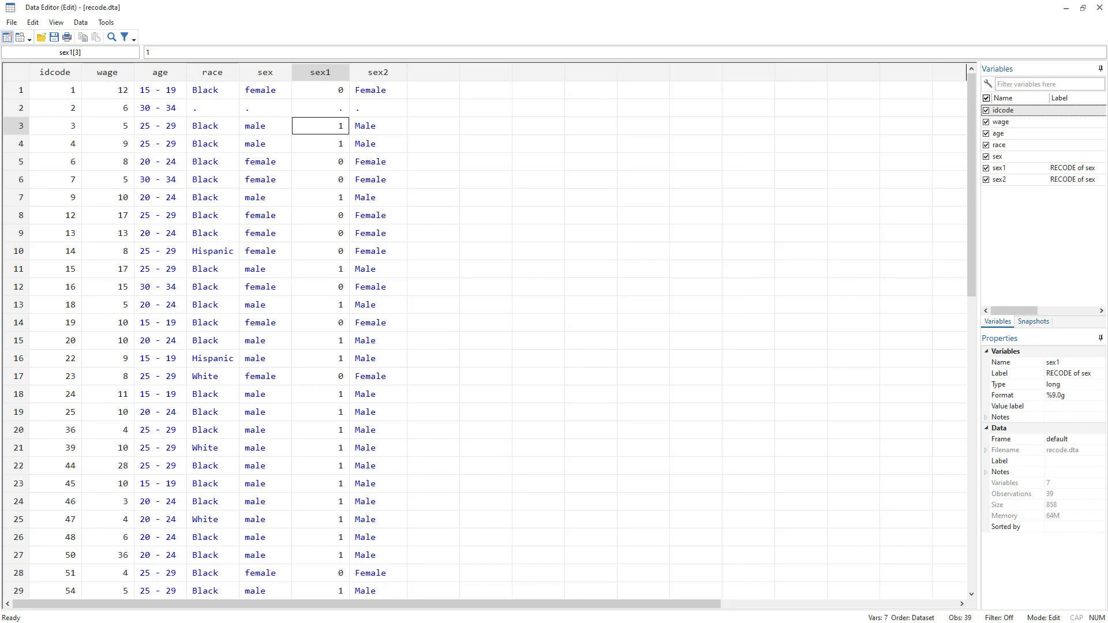
key("alt+Tab")
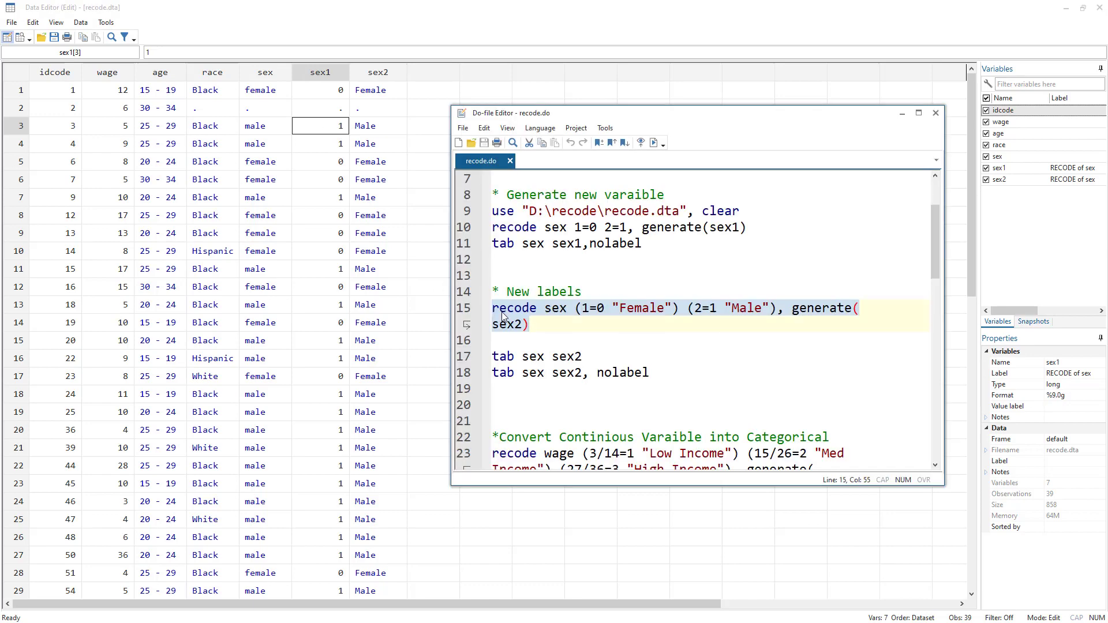
key("alt+Tab")
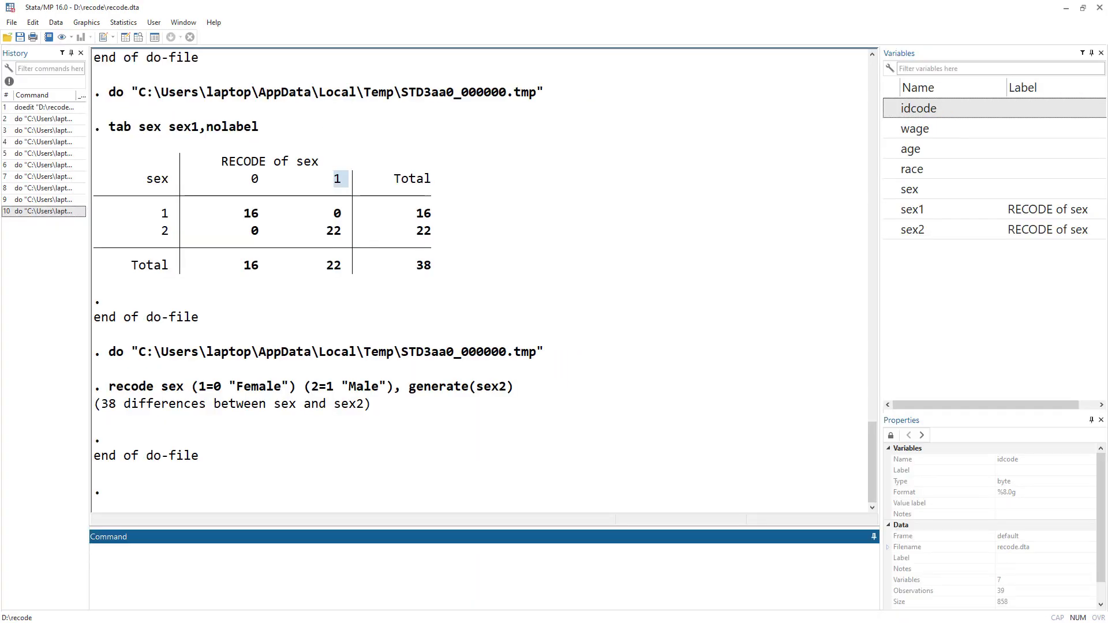
key("alt+Tab")
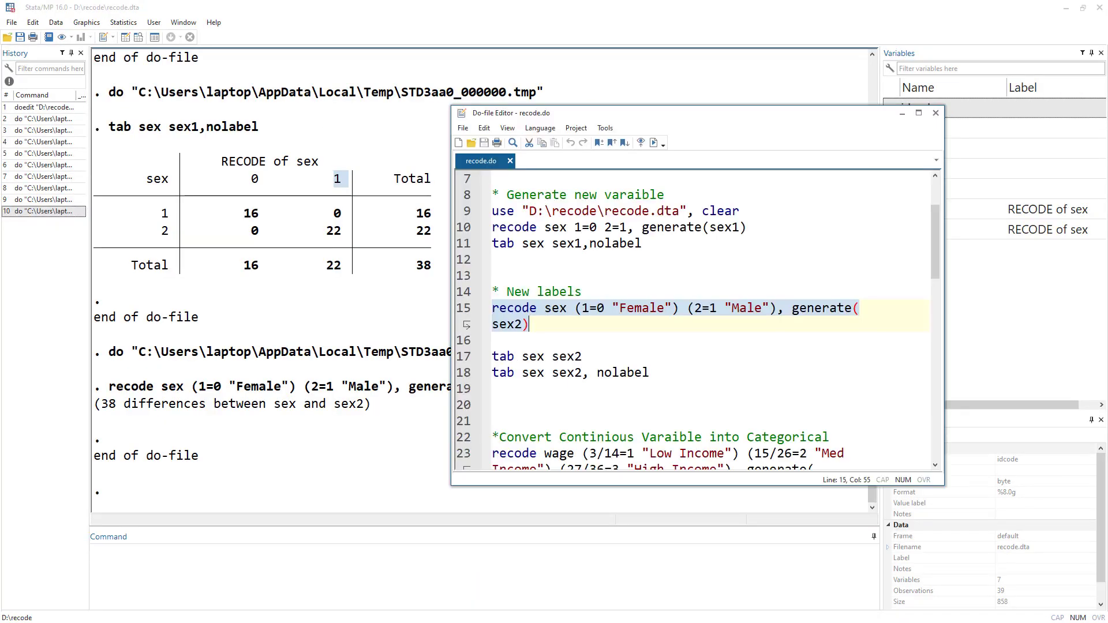
Tabulate sex against sex2 with and without labels by running the tab sex sex2 and tab sex sex2, nolabel lines.
left_click(464, 356)
left_click(654, 143)
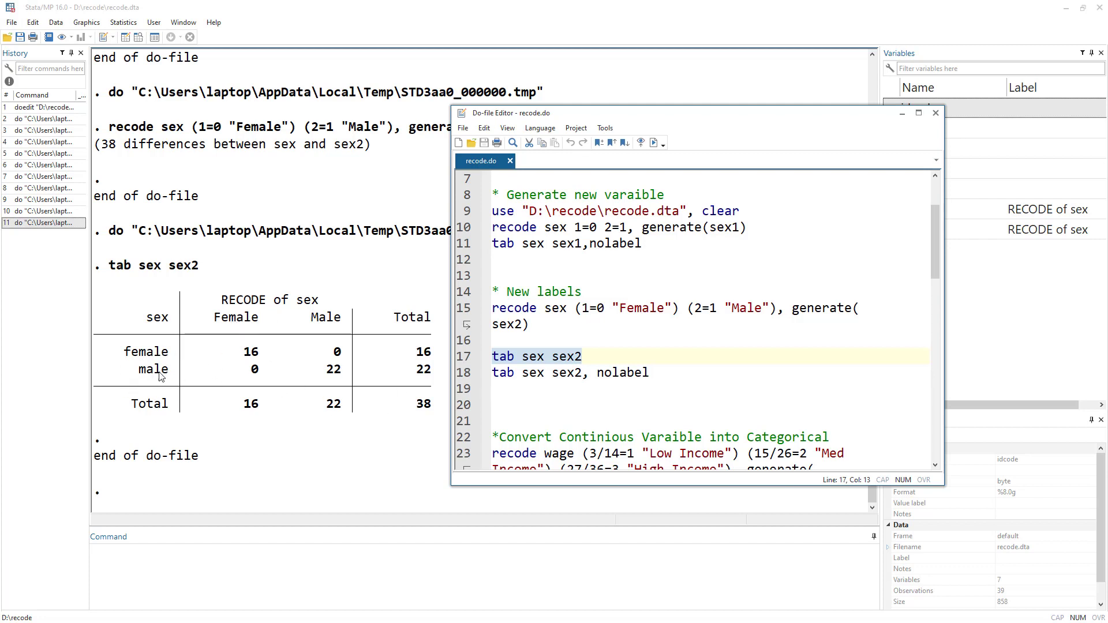
left_click(466, 376)
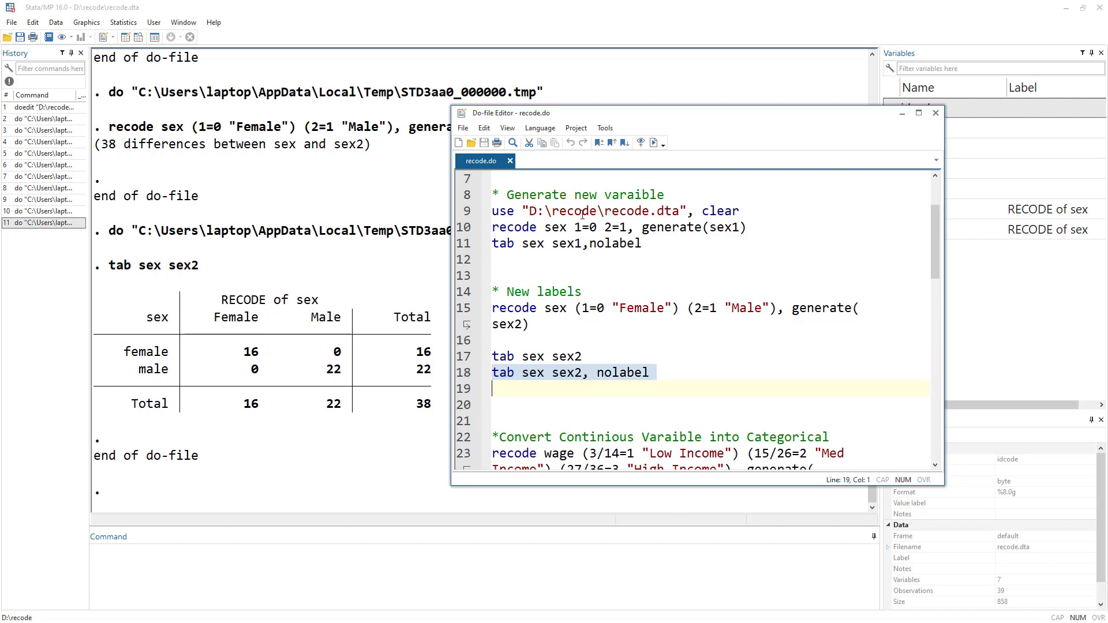
left_click(655, 143)
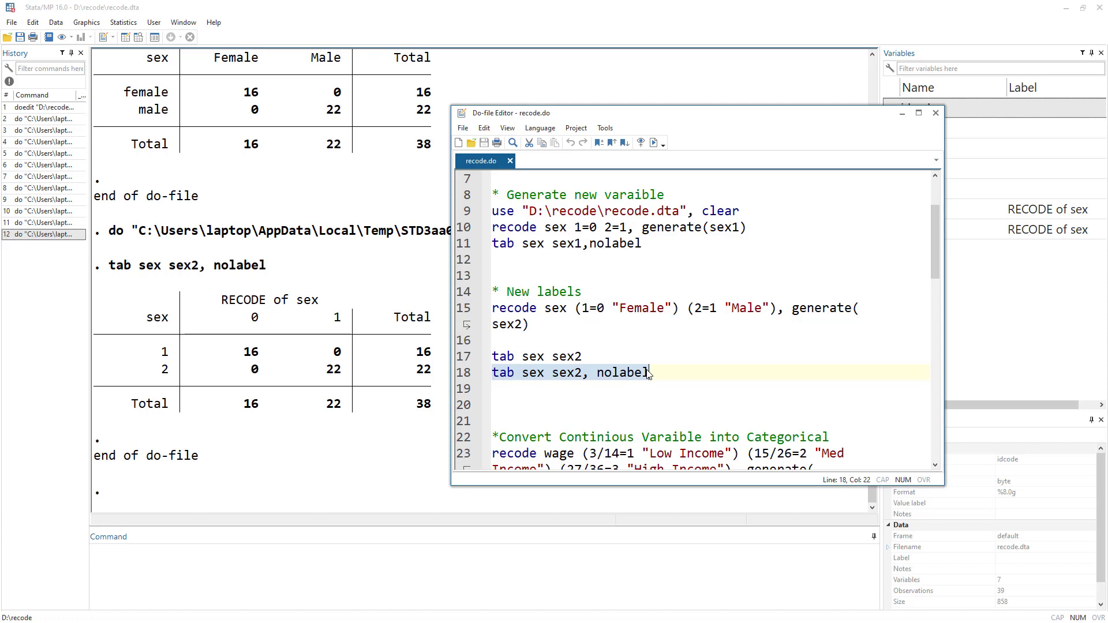
Review the Convert Continious Varaible into Categorical section with the wage recode lines.
scroll(649, 374, "down", 2)
double_click(588, 343)
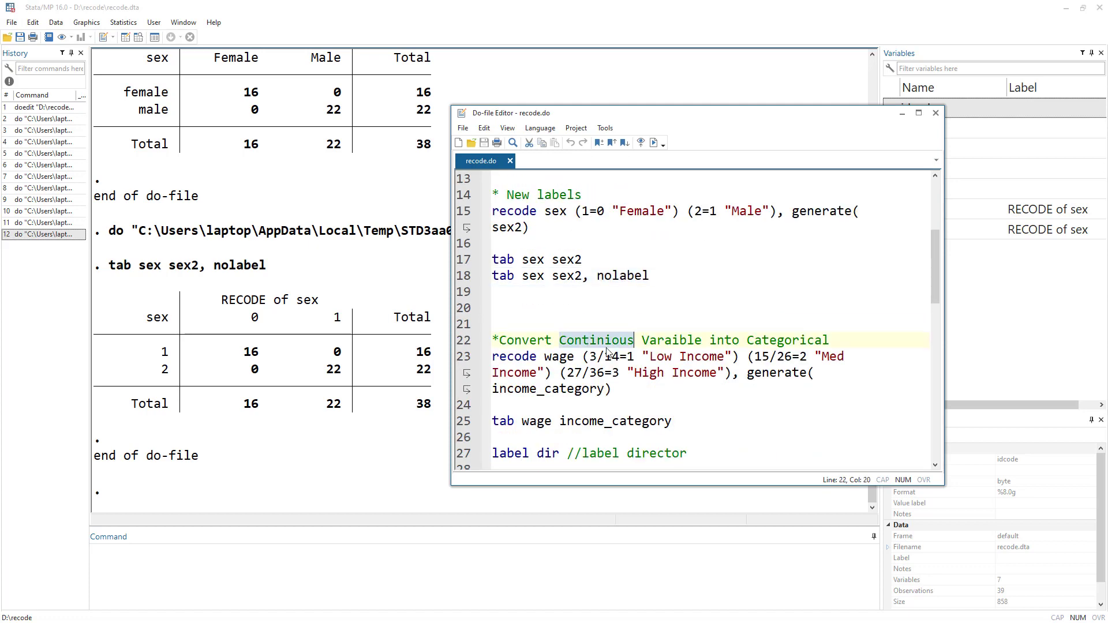
double_click(564, 358)
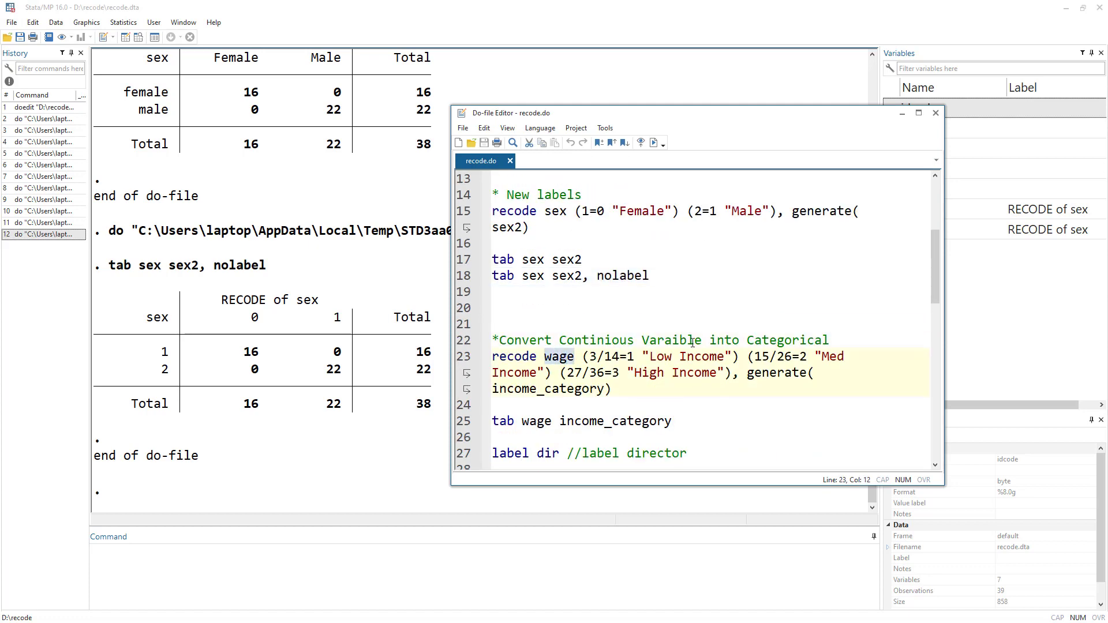
double_click(792, 341)
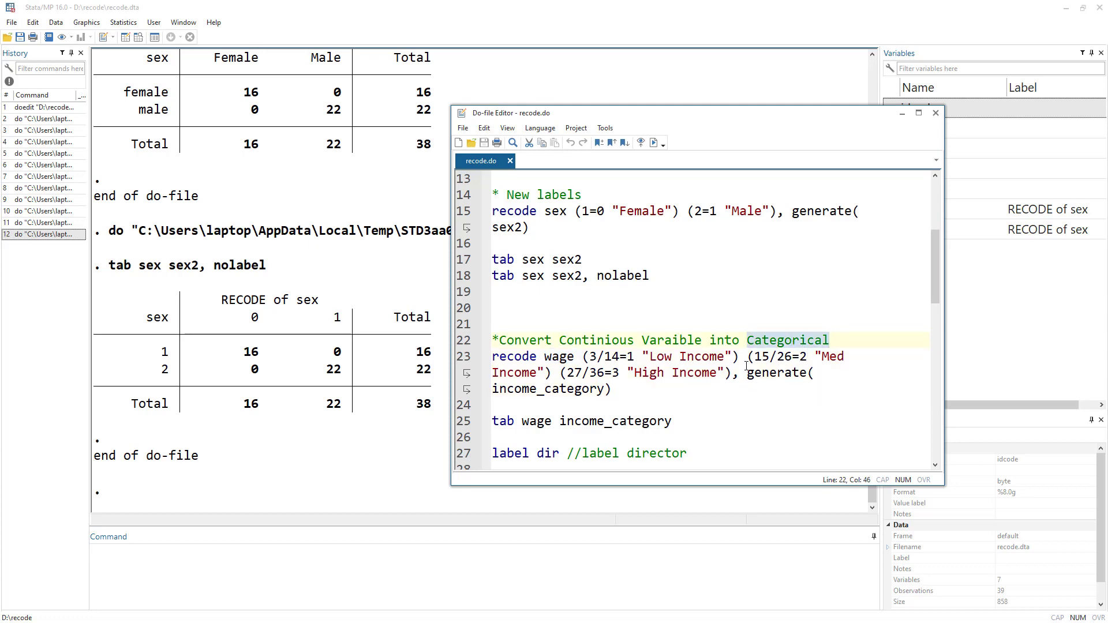
scroll(635, 313, "down", 2)
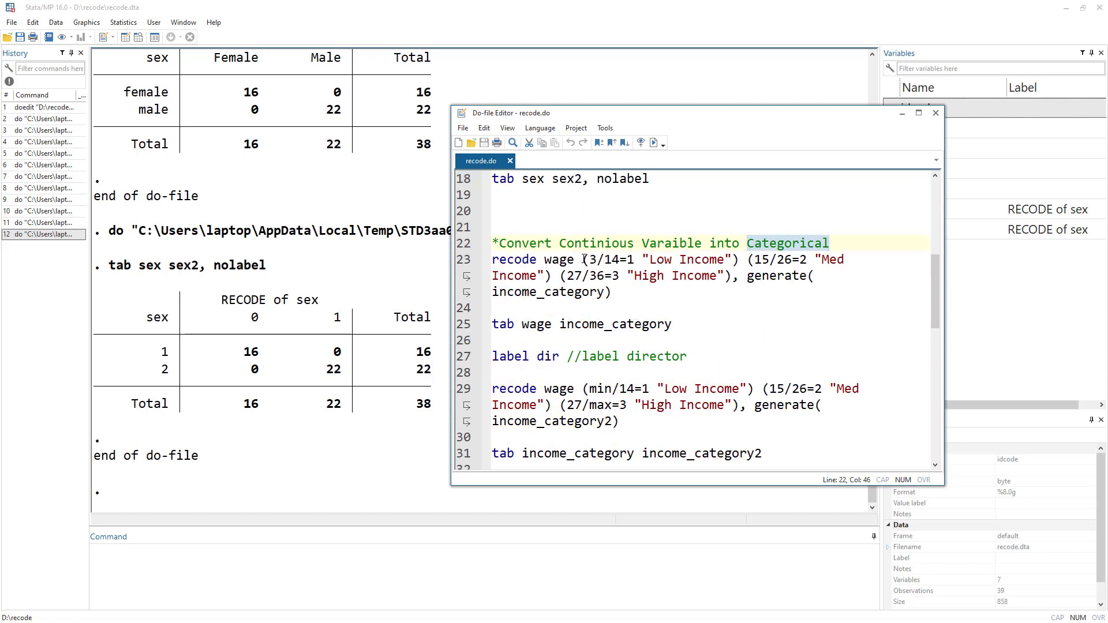
Open the help page for the recode command from the command line.
left_click(307, 593)
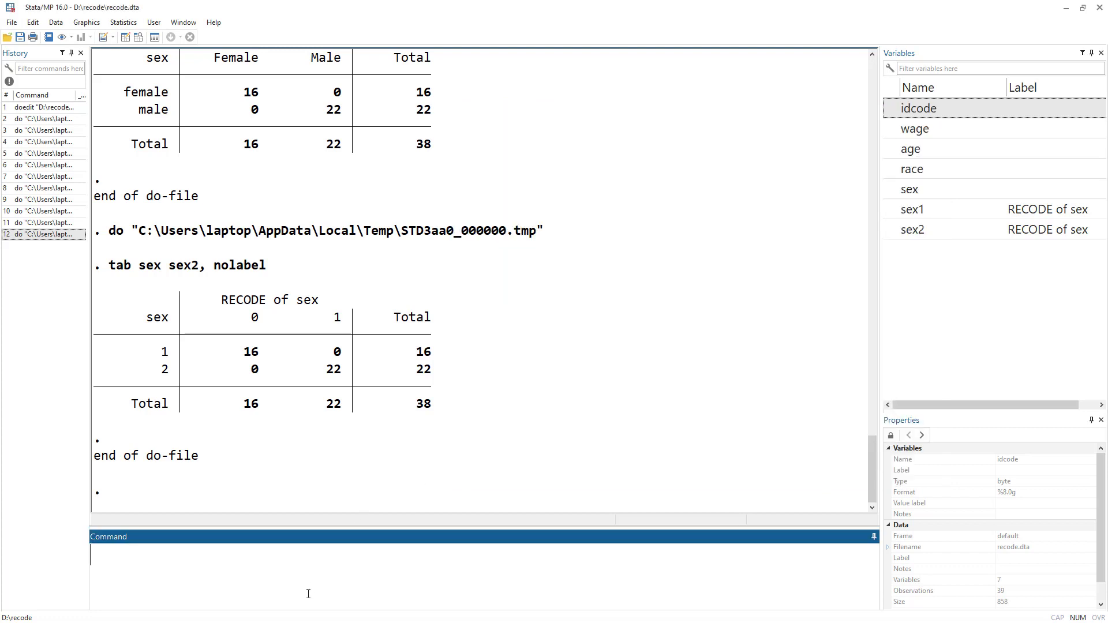
type("help recode")
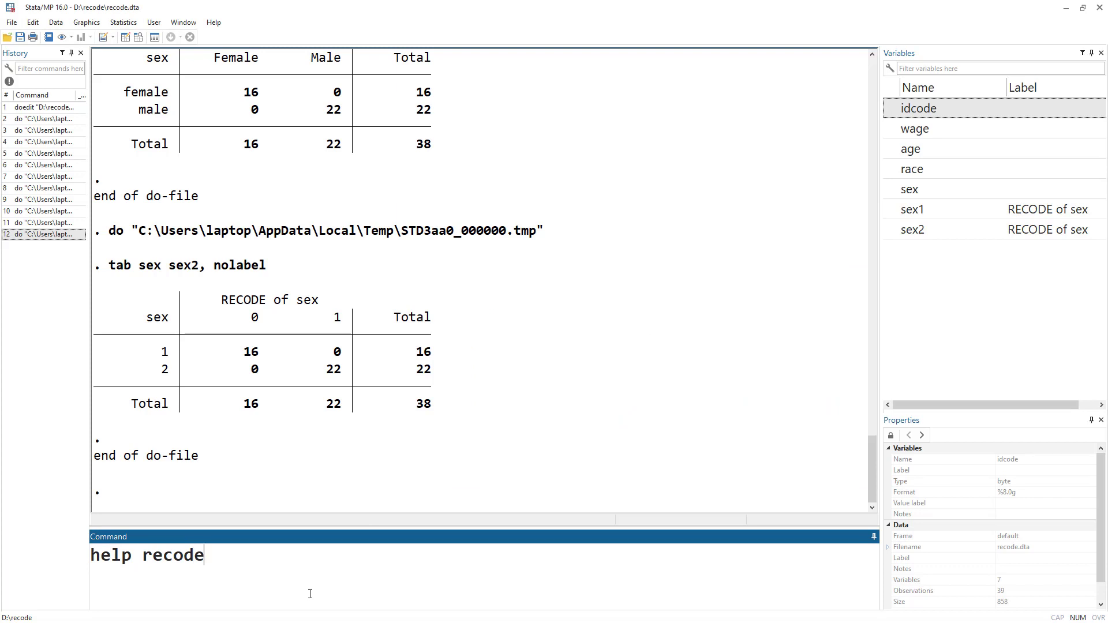
key("Return")
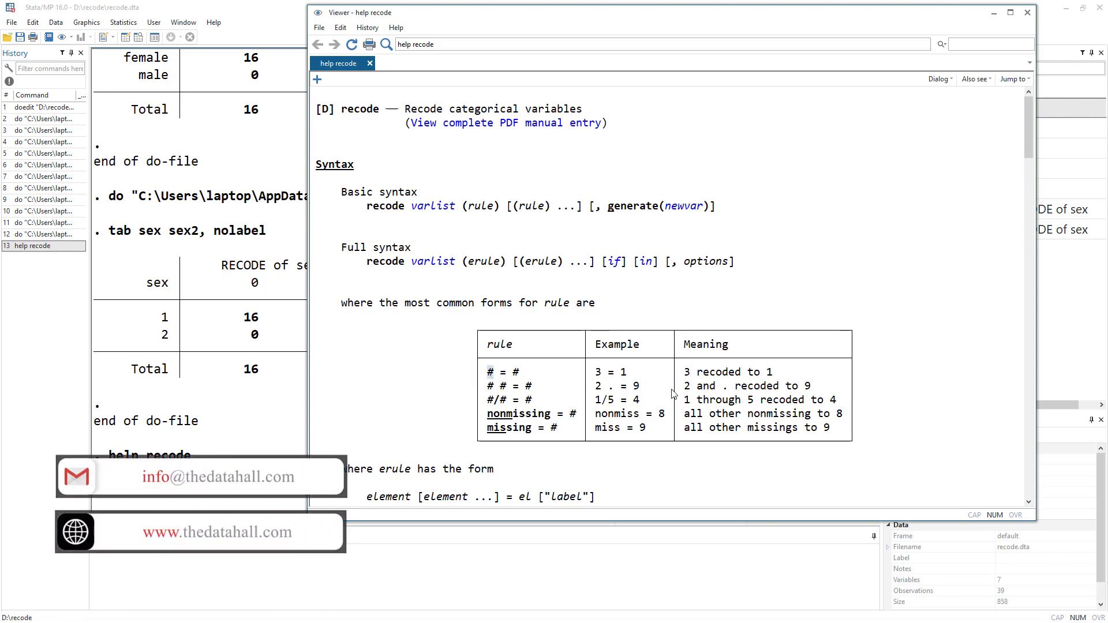
Examine the rule examples and their meanings in the recode help table.
left_click(686, 373)
left_click(711, 372)
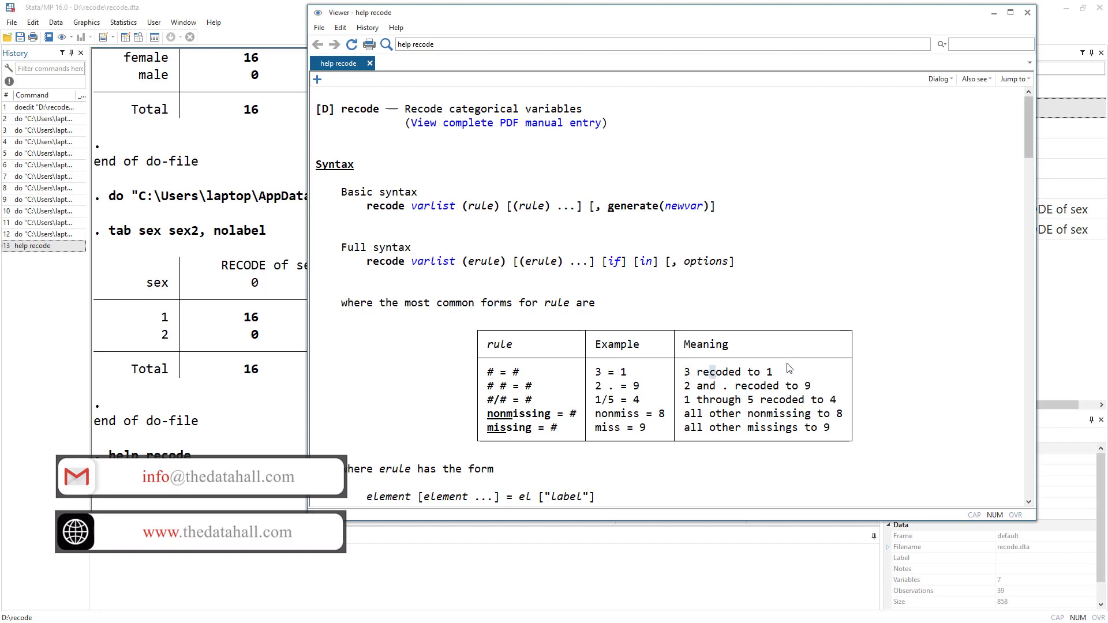
left_click_drag(596, 373, 632, 373)
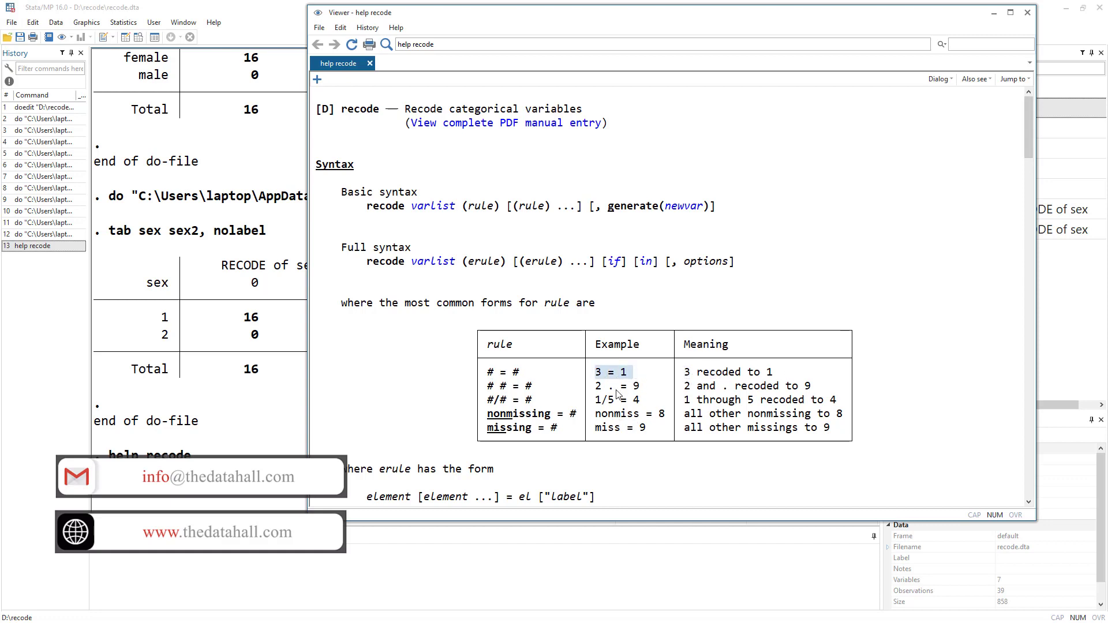
left_click(599, 391)
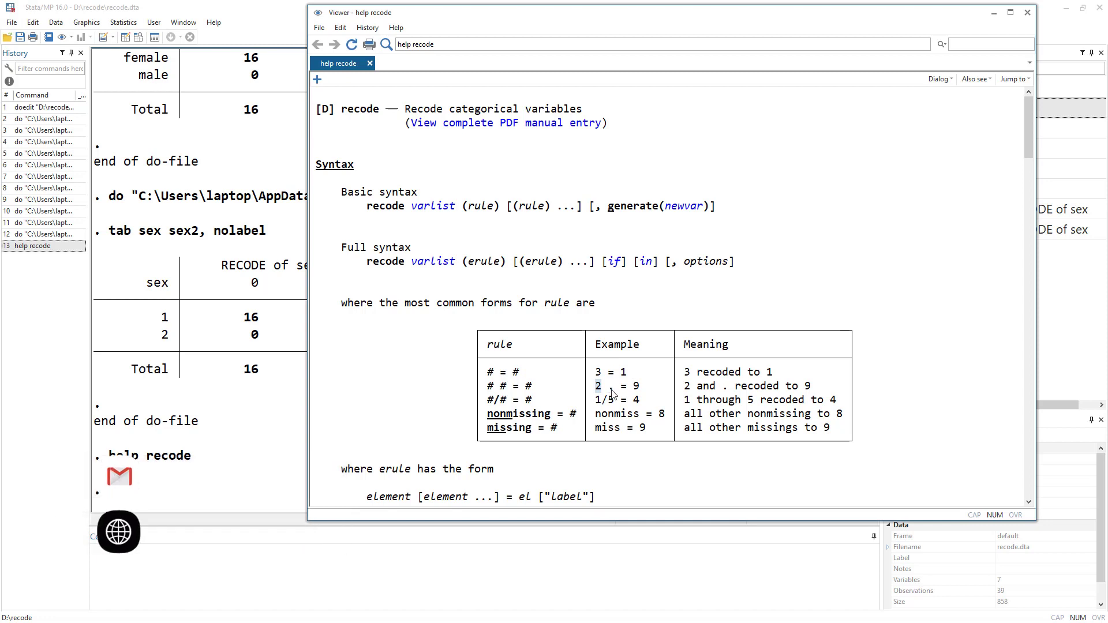
left_click_drag(609, 391, 640, 387)
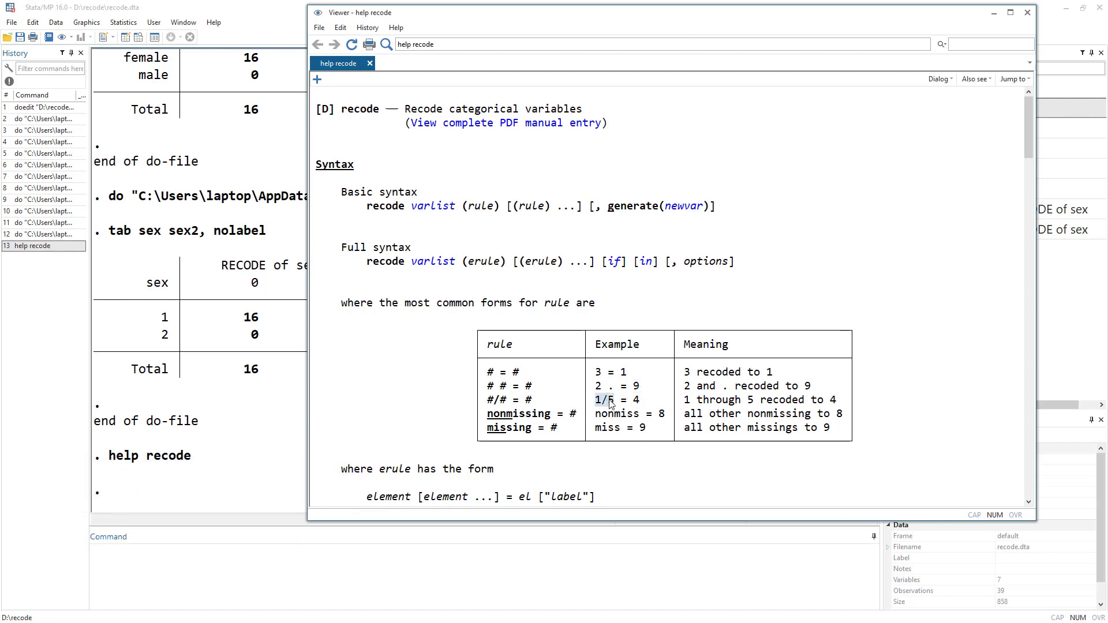
left_click_drag(685, 407, 761, 405)
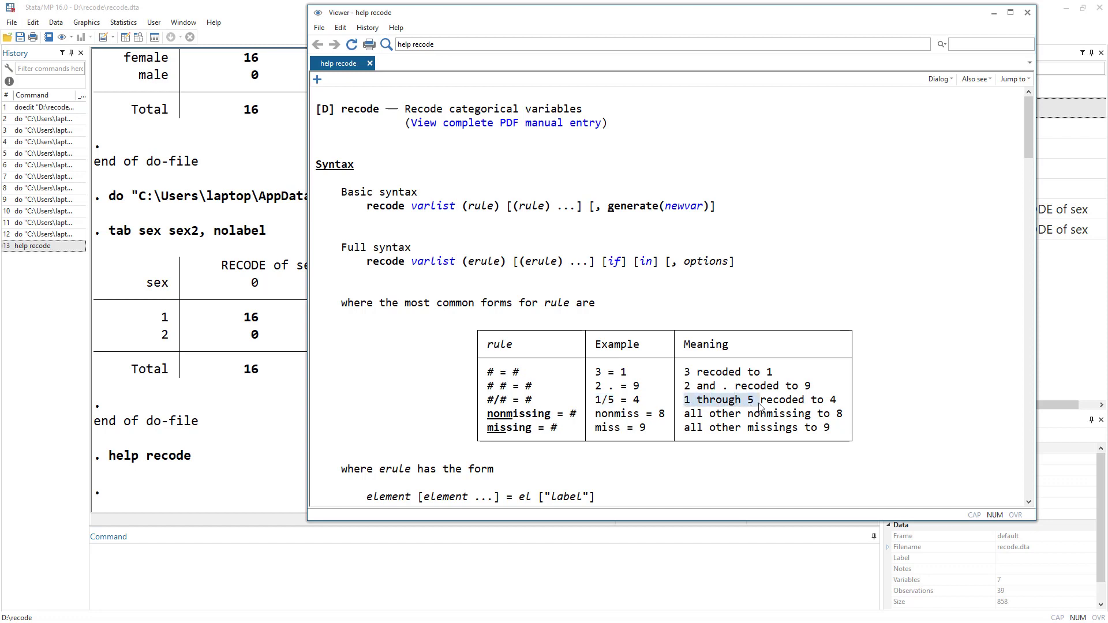
double_click(639, 403)
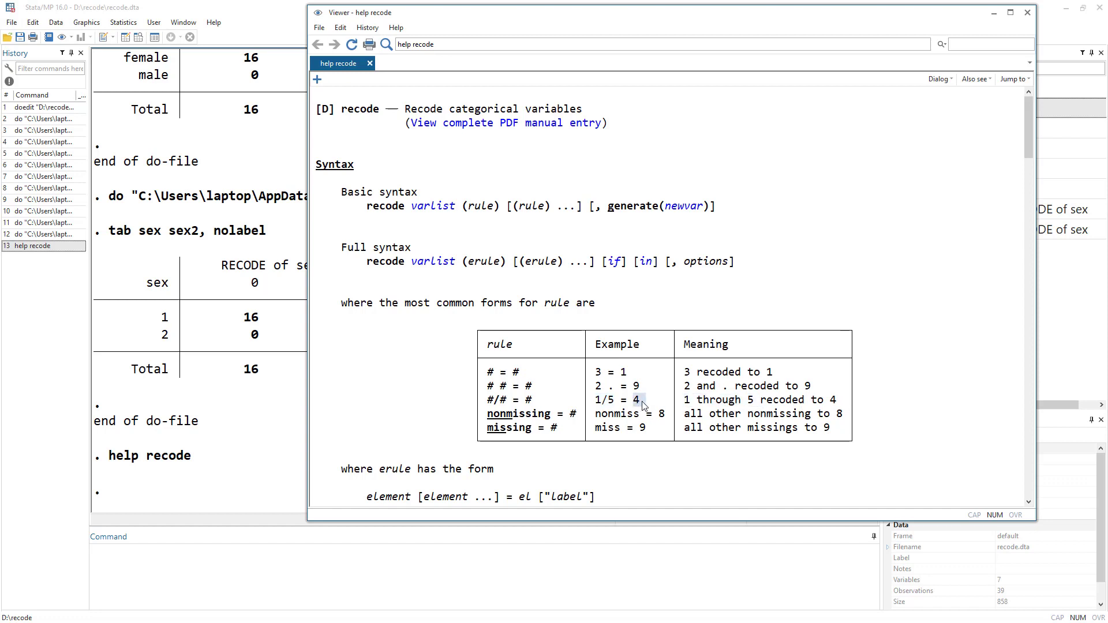
left_click_drag(614, 401, 596, 403)
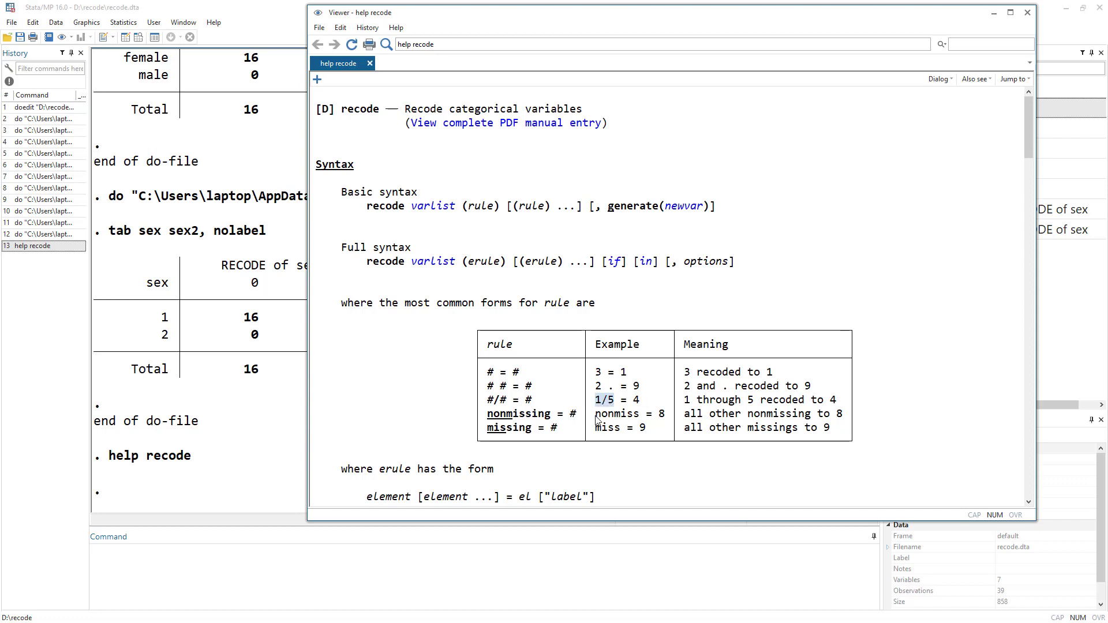
left_click_drag(592, 415, 627, 428)
left_click(640, 422)
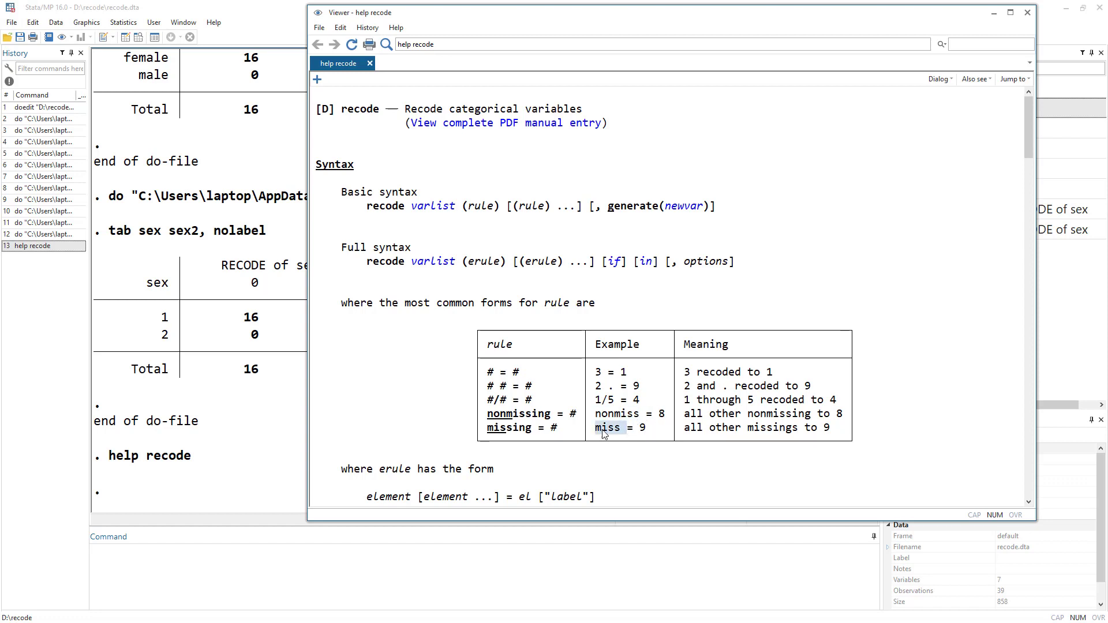
key("alt+Tab")
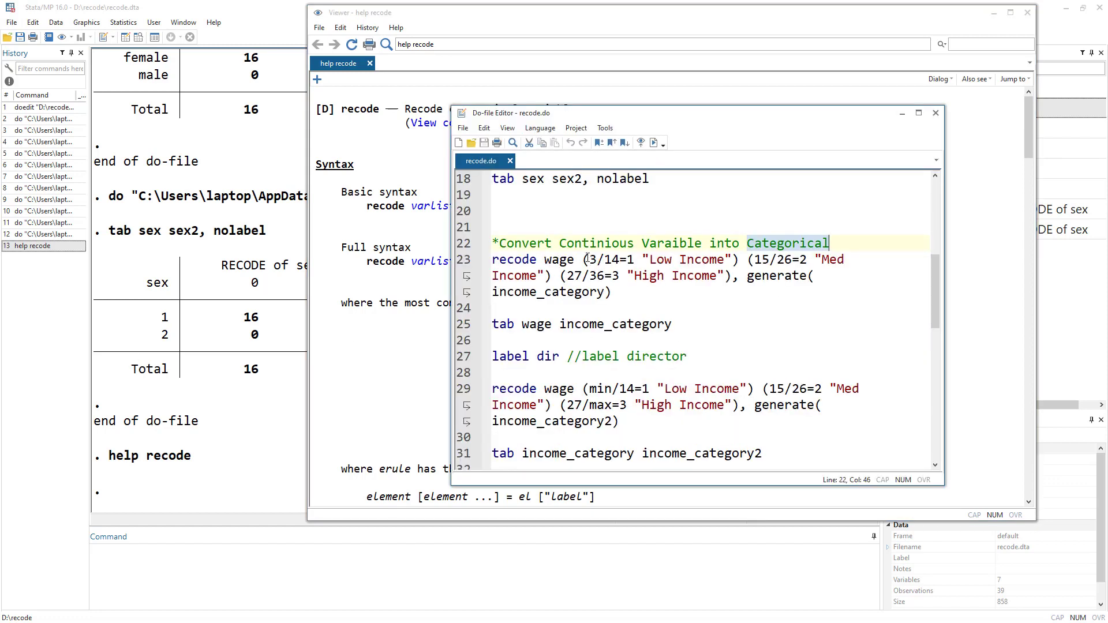
Summarize wage with sum wage and check its minimum and maximum values.
left_click(166, 558)
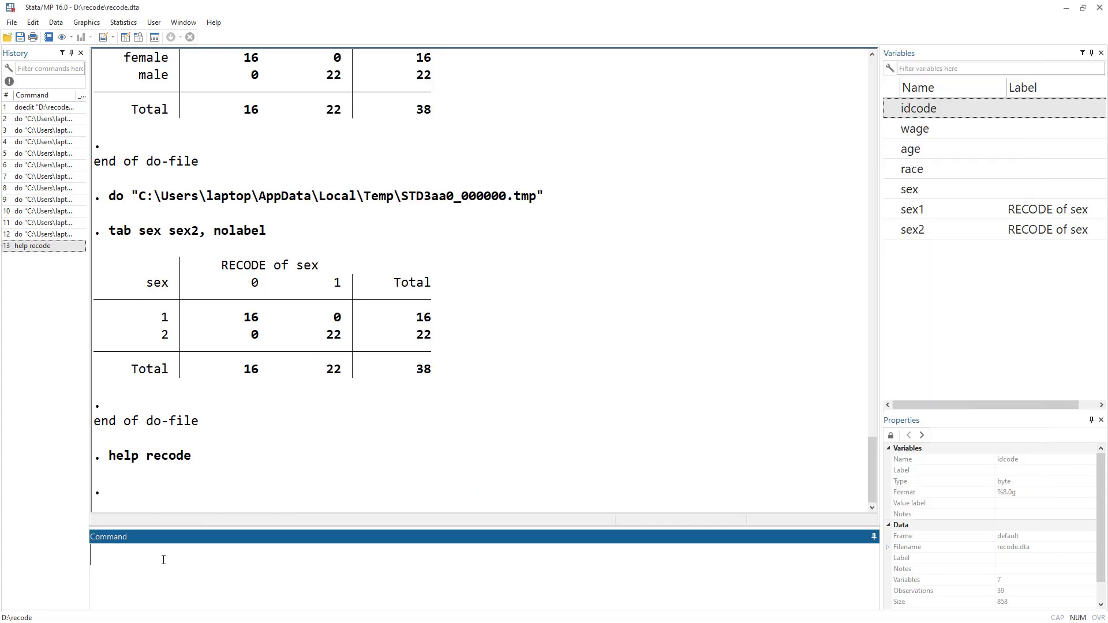
type("sum wage")
key("Return")
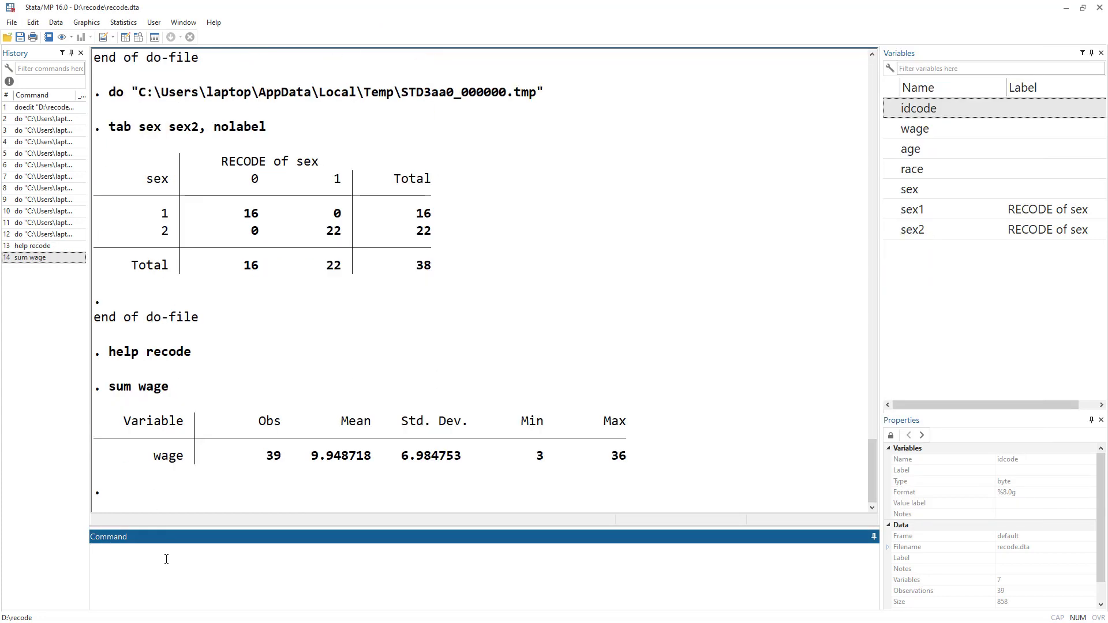
left_click_drag(312, 456, 341, 457)
double_click(540, 456)
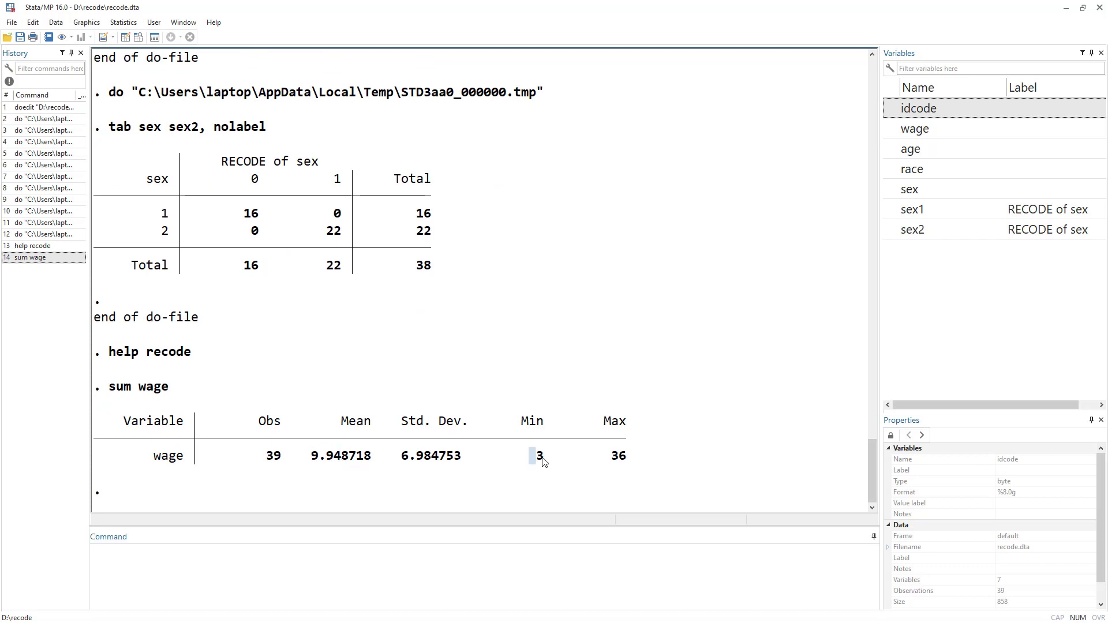
double_click(620, 457)
key("alt+Tab")
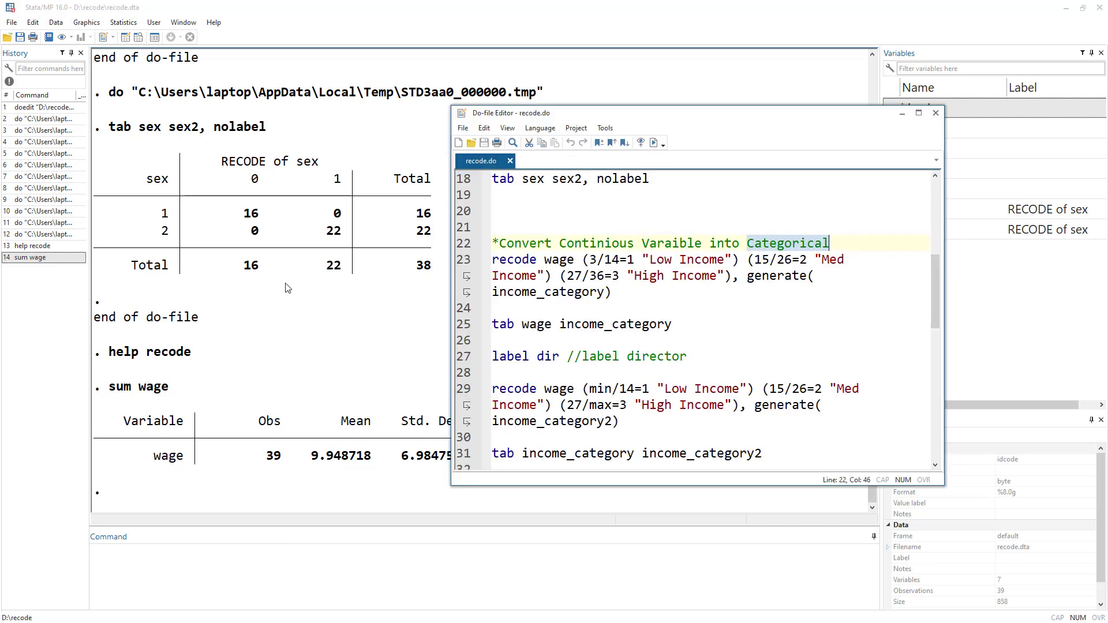
Review the wage ranges and income labels in the recode wage line of the do-file.
left_click(595, 260)
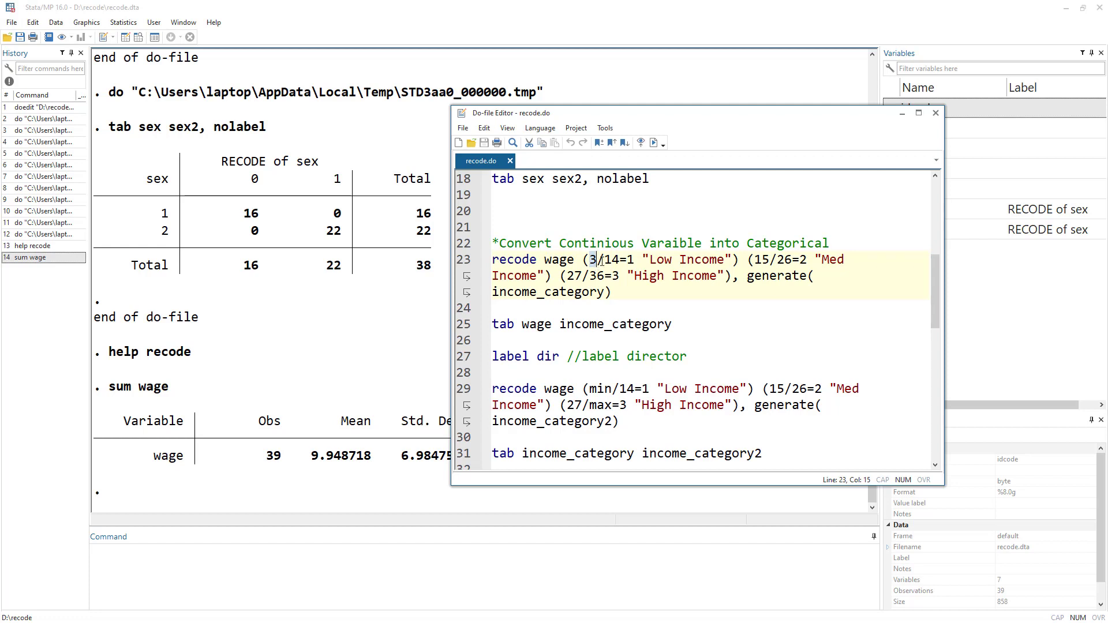
double_click(616, 261)
left_click(630, 260)
left_click_drag(644, 260, 733, 261)
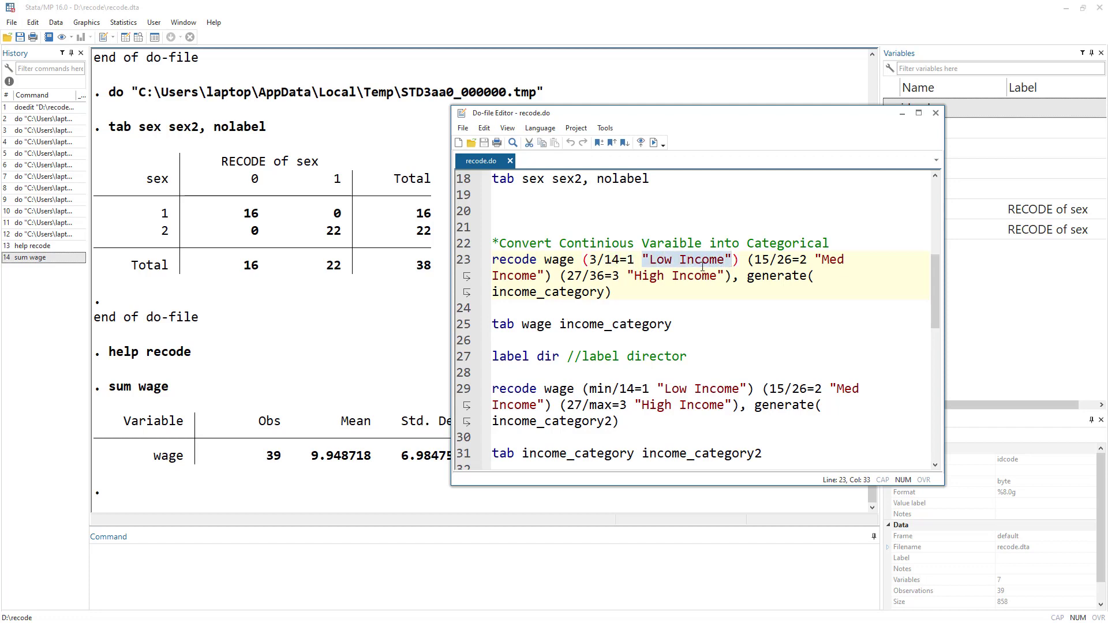
left_click(760, 259)
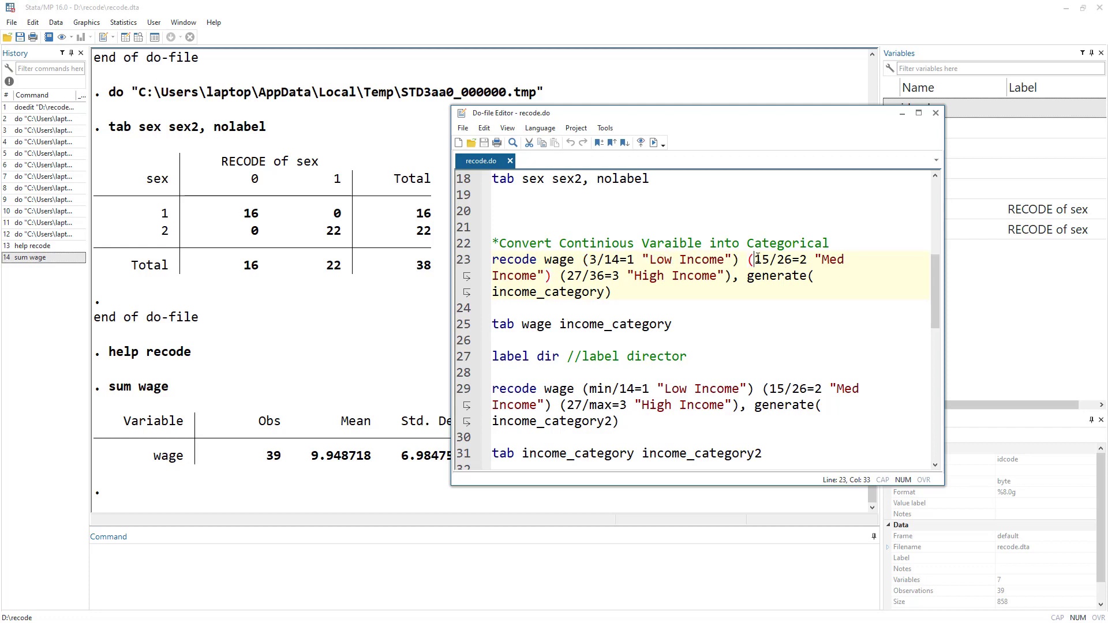
left_click(779, 259)
left_click_drag(815, 260, 837, 260)
left_click_drag(546, 275, 492, 275)
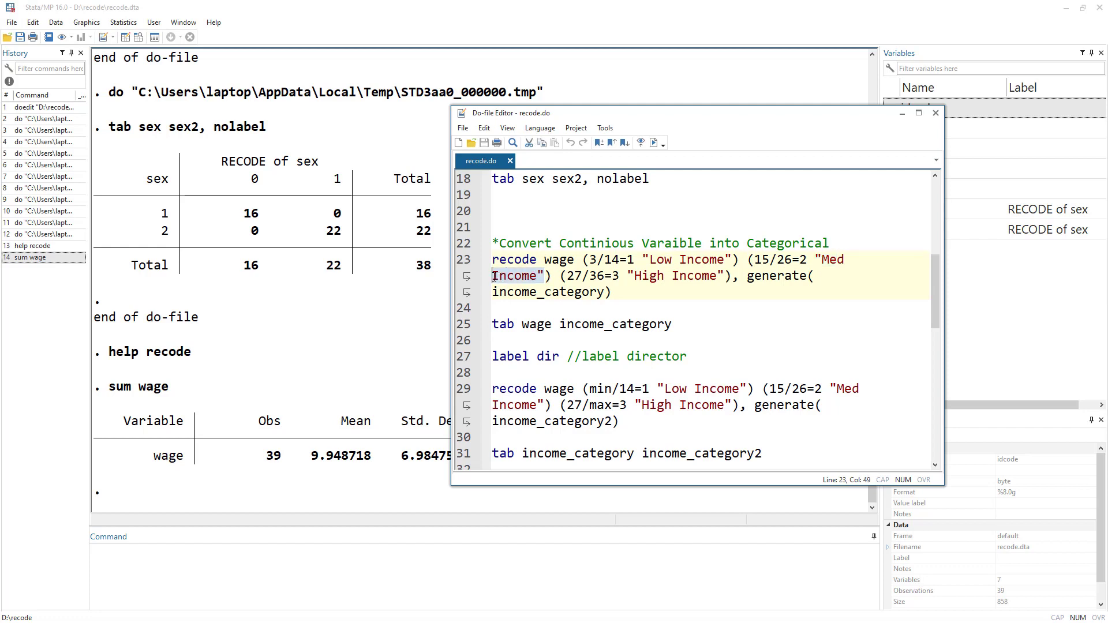
left_click(570, 276)
left_click_drag(589, 276, 602, 279)
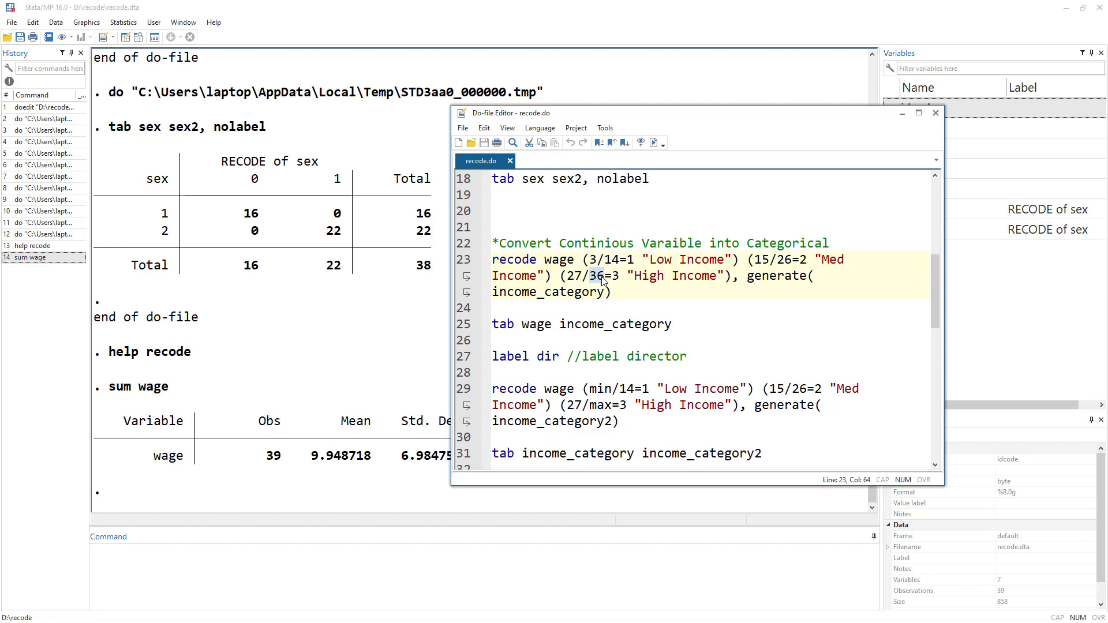
double_click(615, 276)
left_click_drag(630, 276, 722, 279)
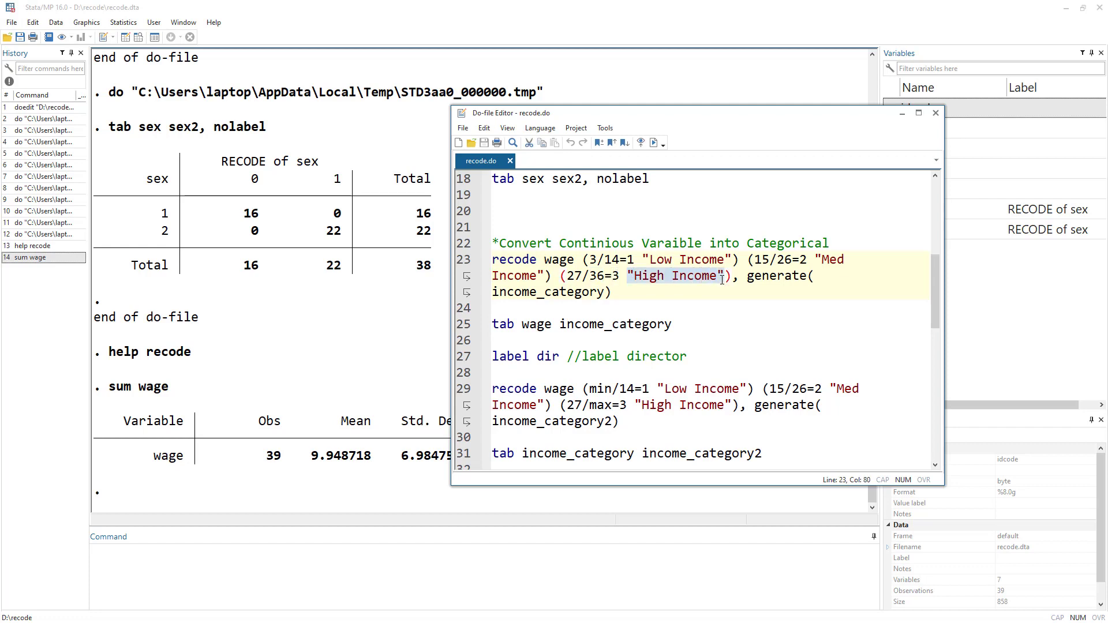
left_click(817, 281)
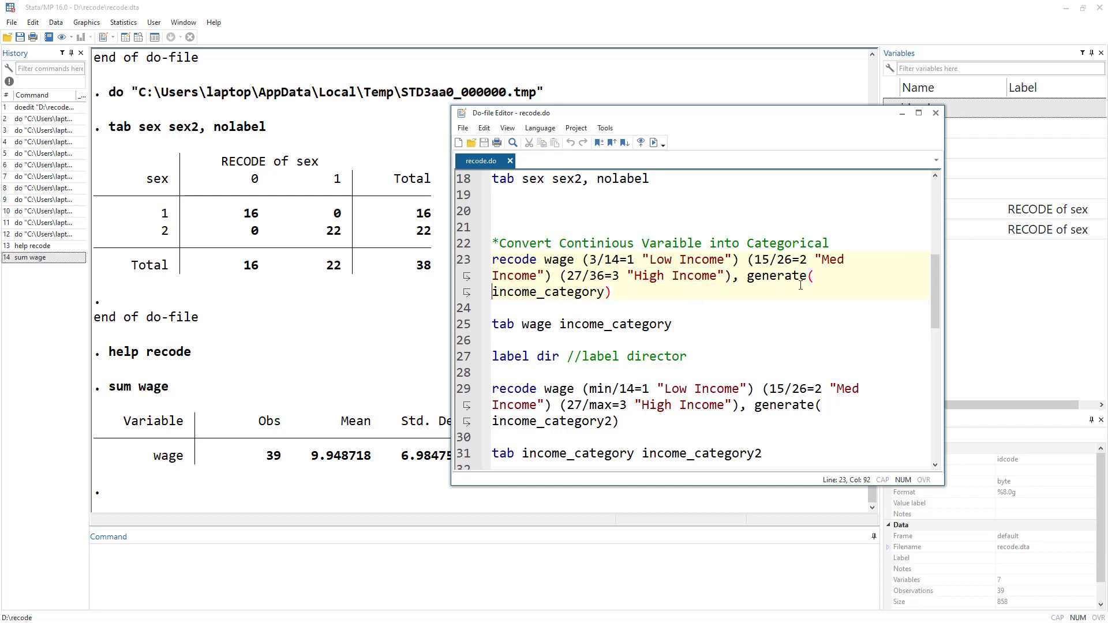
Run the recode wage (3/14=1 "Low Income") (15/26=2 "Med Income") (27/36=3 "High Income"), generate(income_category) line and view the new column in the Data Editor.
left_click(465, 261)
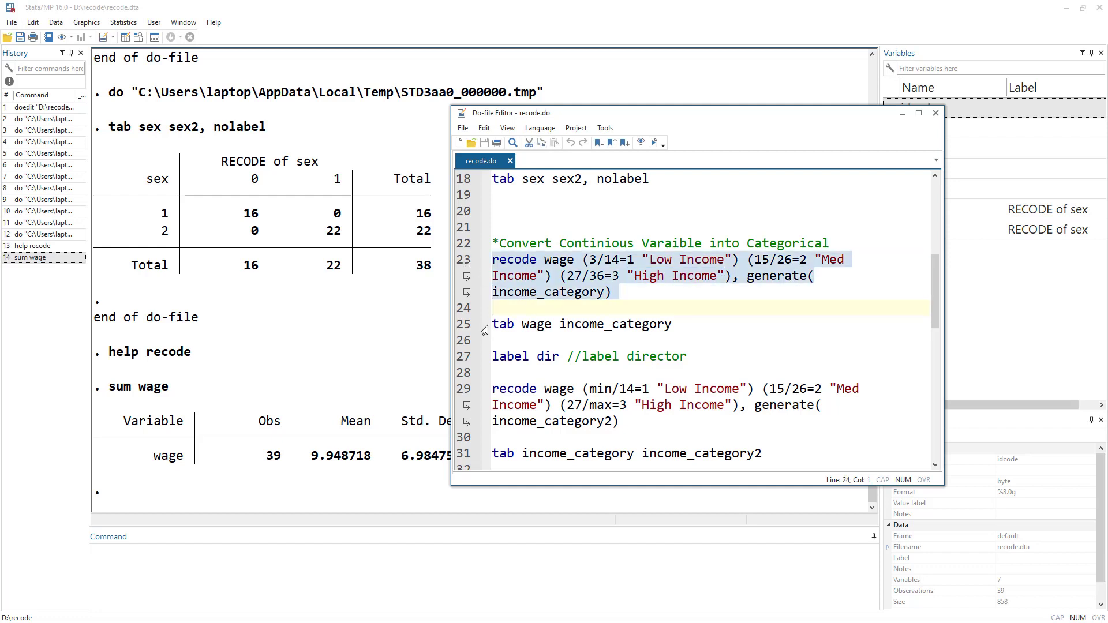
left_click(655, 143)
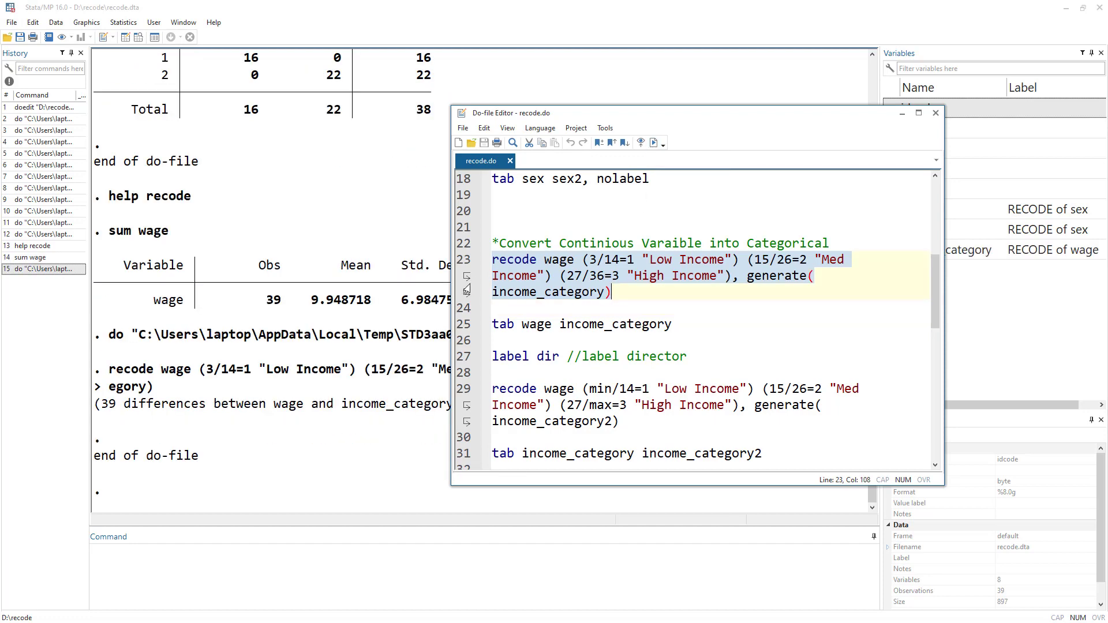
left_click(126, 38)
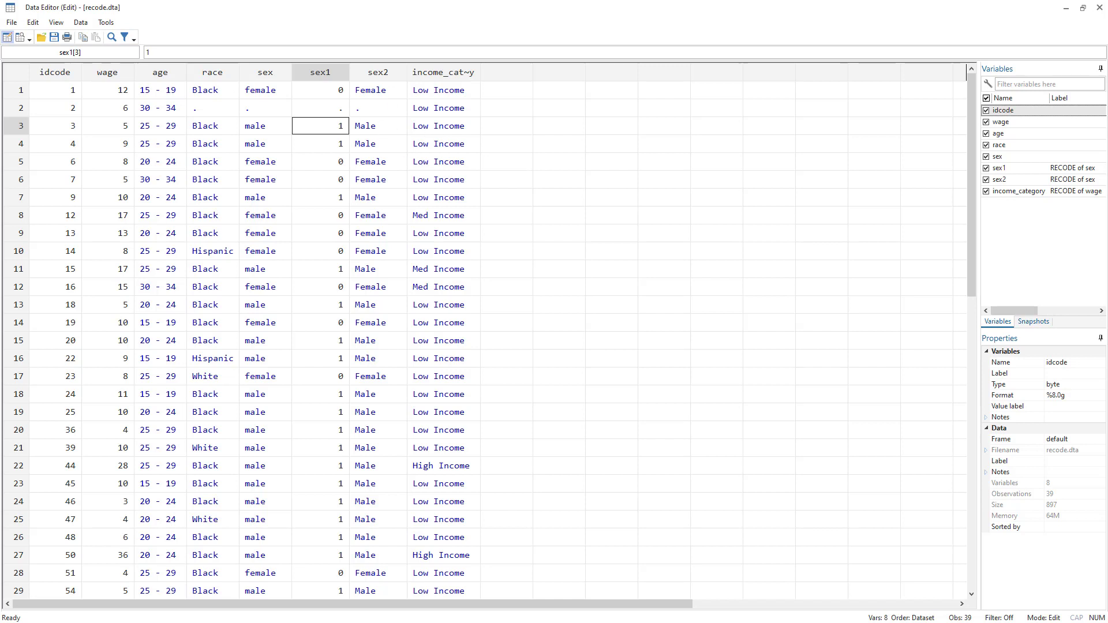
key("alt+Tab")
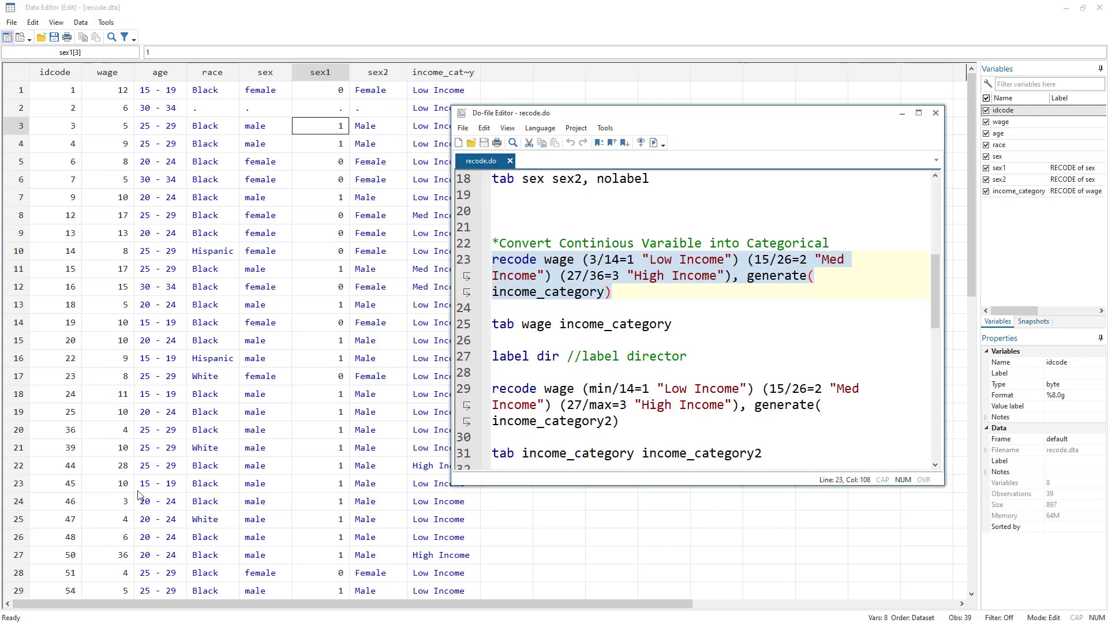
key("alt+Tab")
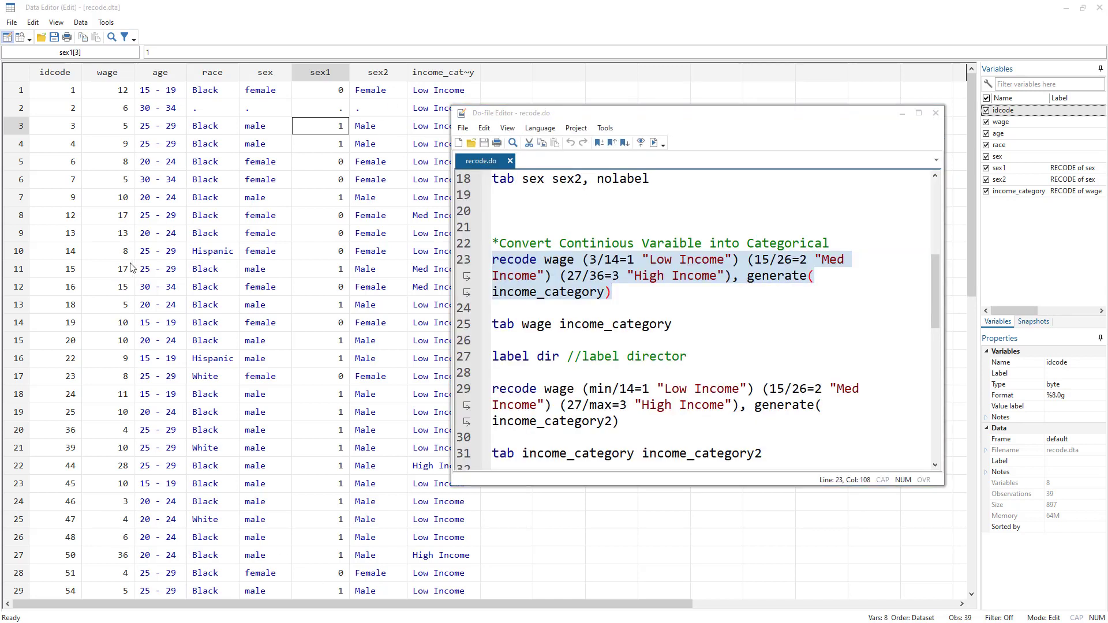
key("alt+Tab")
key("alt+Tab")
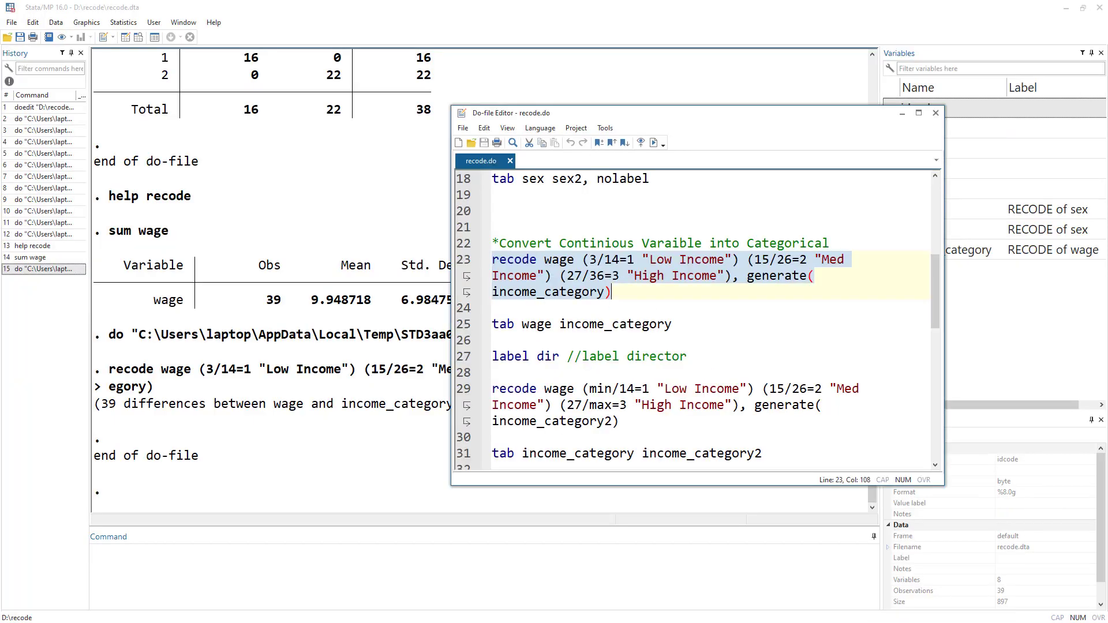
Run the tab wage income_category line to cross-tabulate wage against the income categories.
left_click(459, 325)
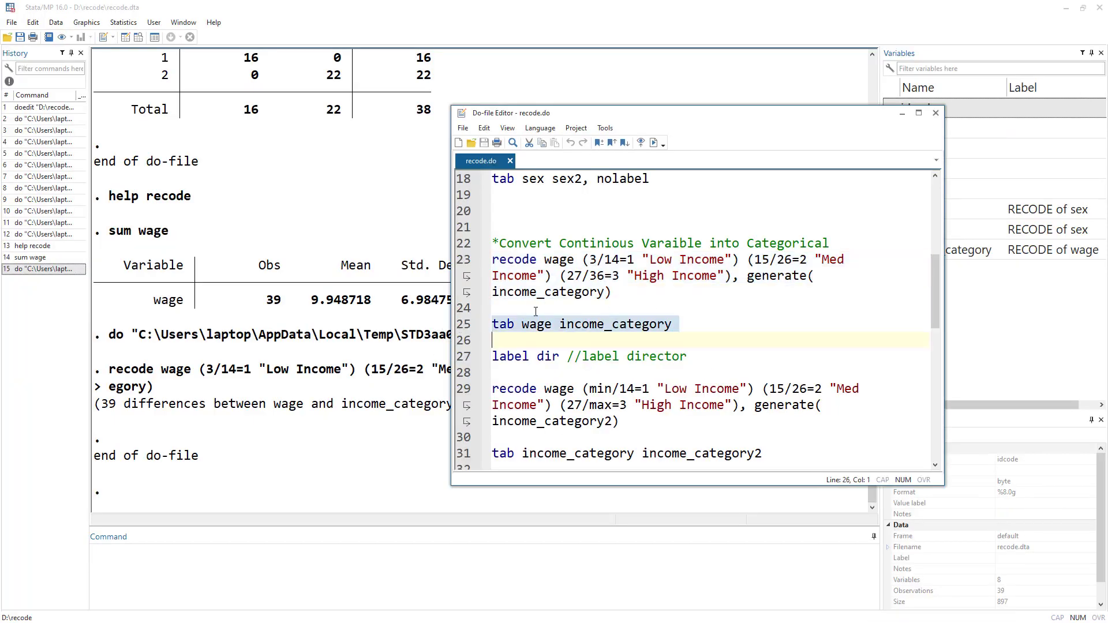
left_click(654, 143)
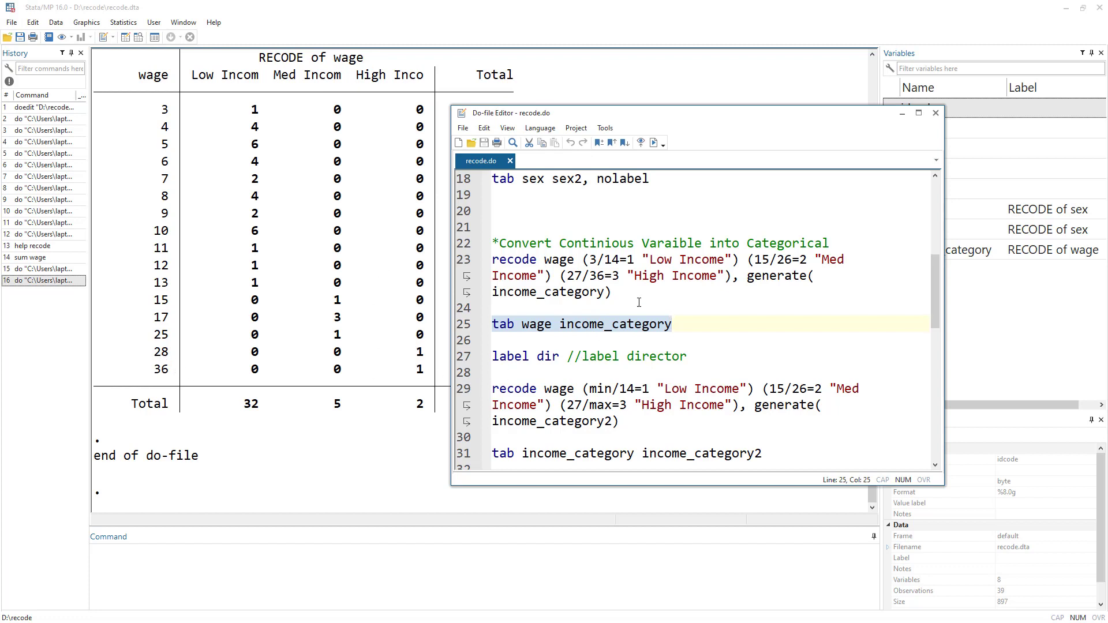
left_click_drag(492, 260, 536, 261)
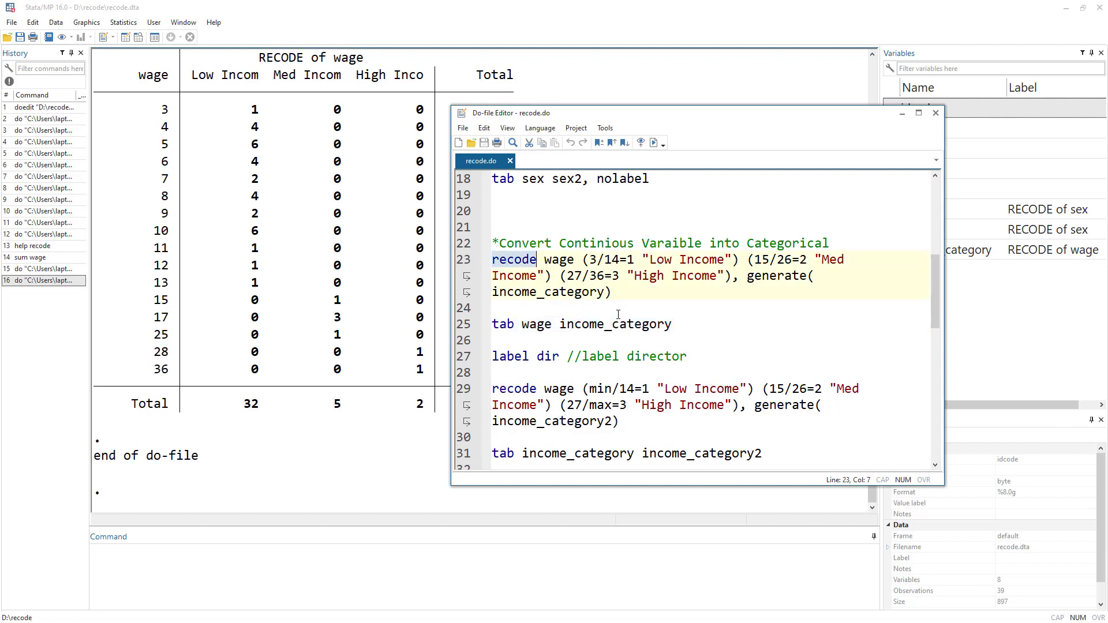
left_click_drag(622, 296, 466, 261)
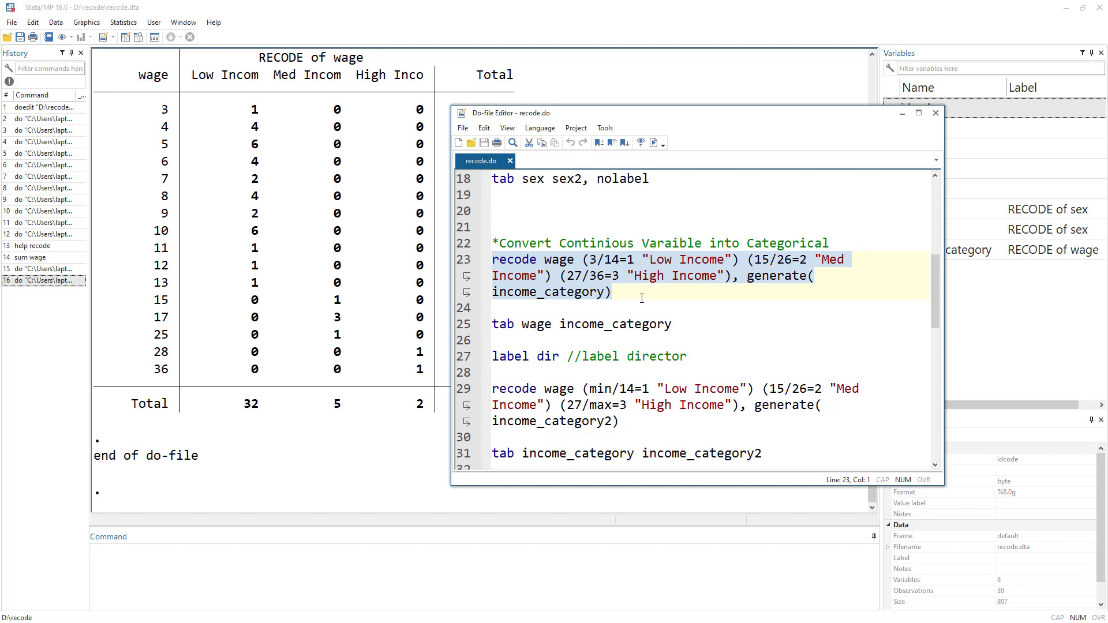
Run the label dir line to list the defined value labels.
left_click(460, 363)
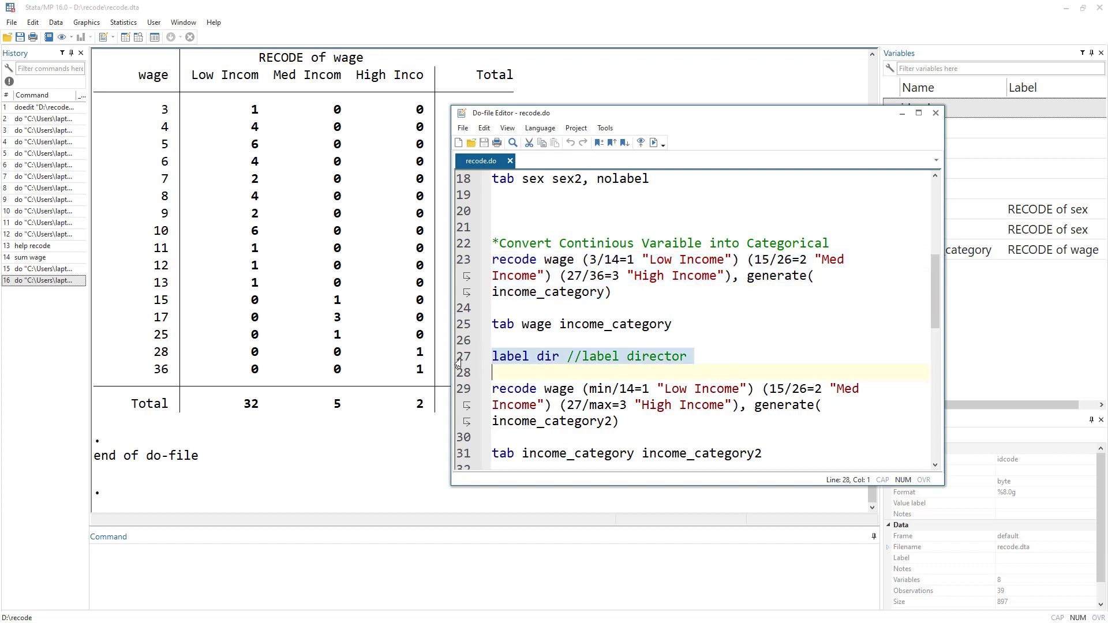
left_click(654, 143)
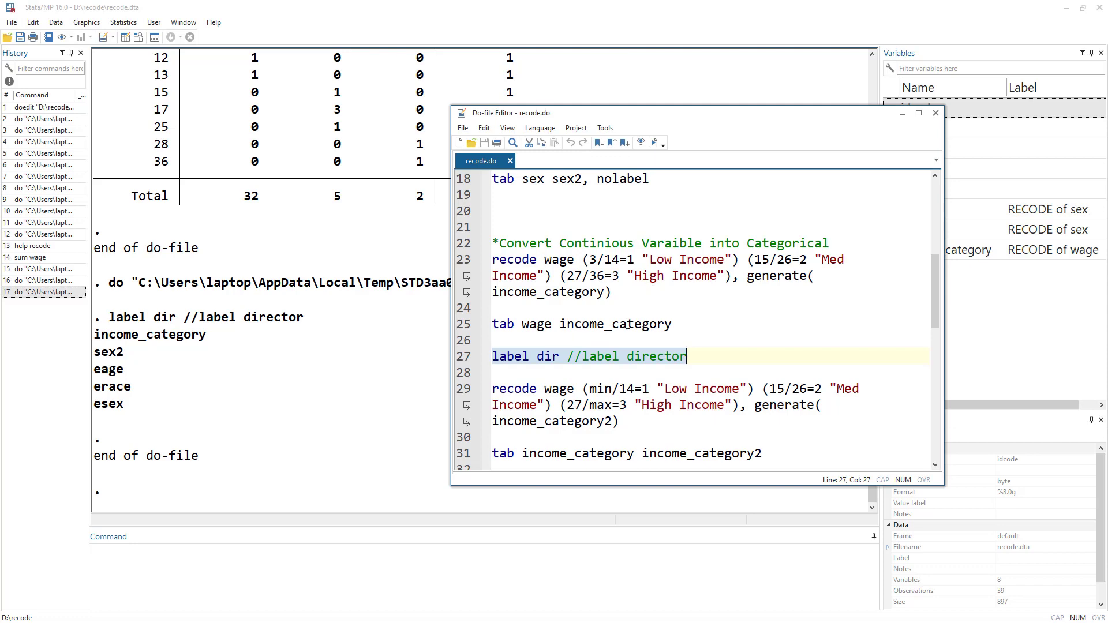
Review the min and max ranges and income labels in the second recode wage line of the do-file.
scroll(633, 324, "down", 1)
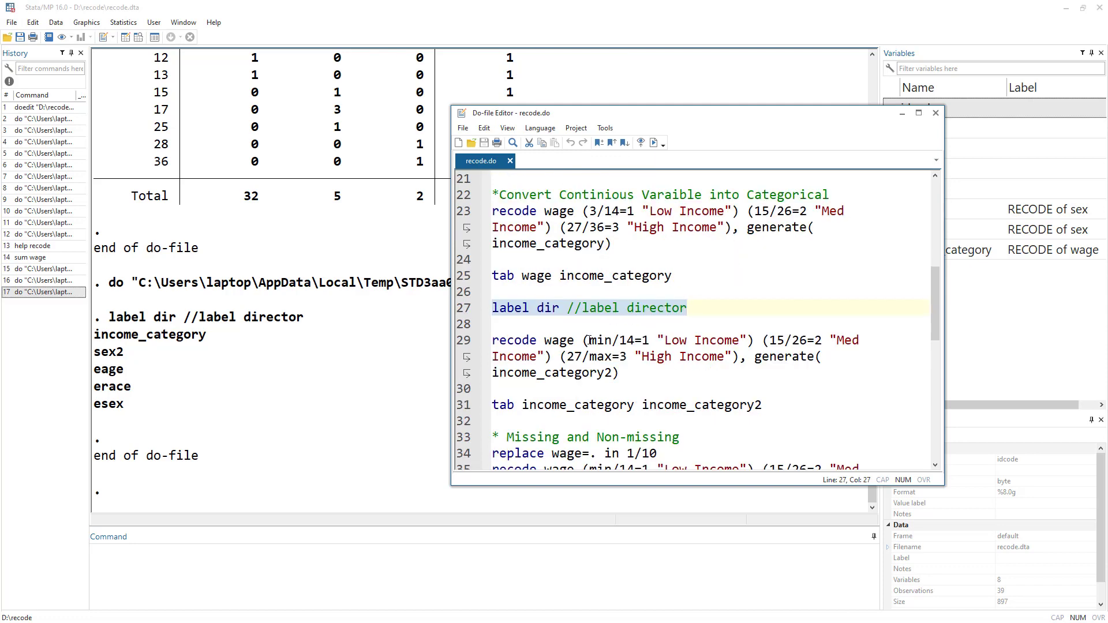
left_click(596, 213)
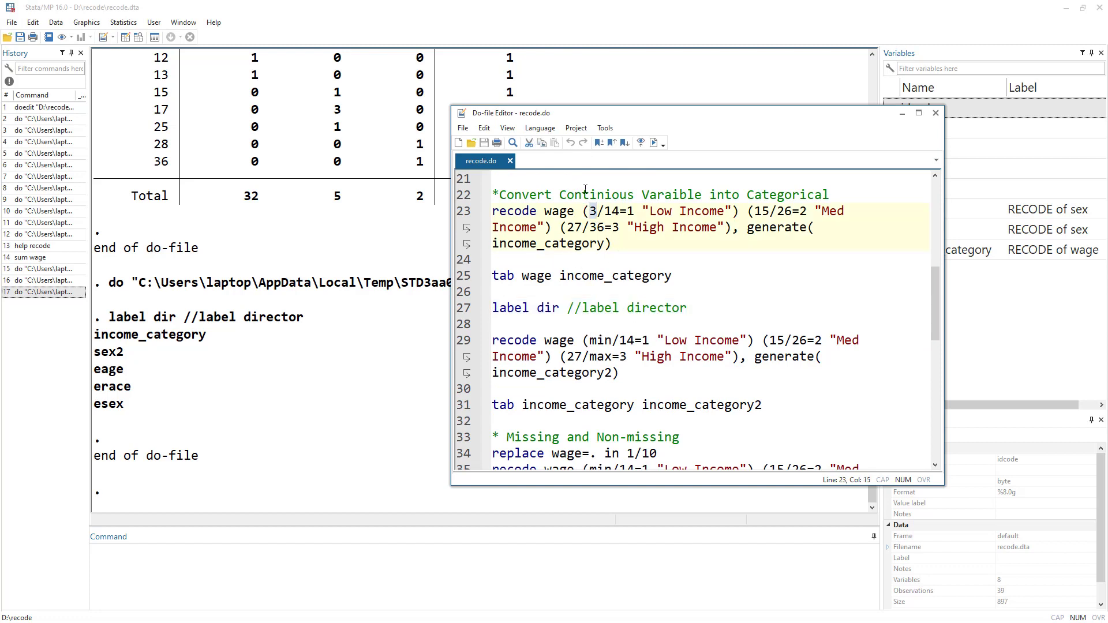
double_click(600, 341)
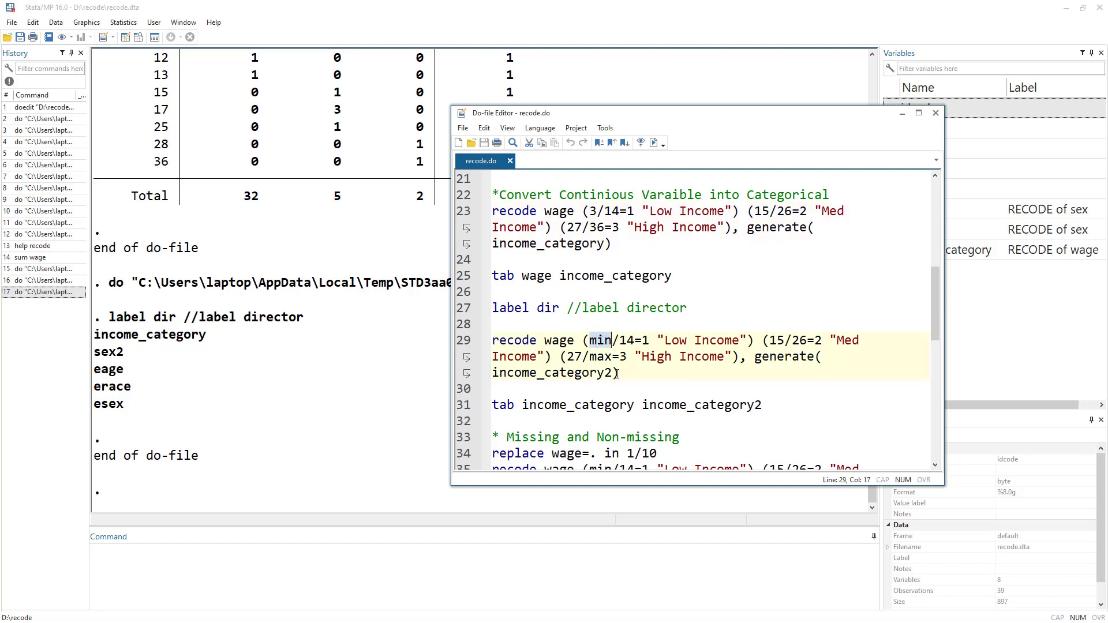
double_click(598, 227)
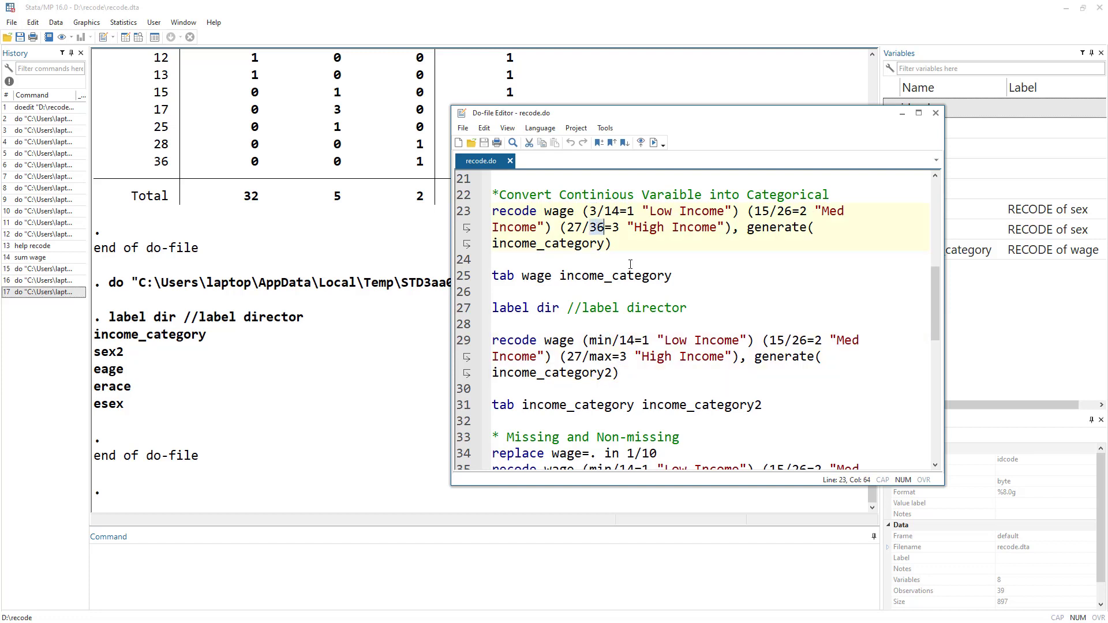
double_click(603, 357)
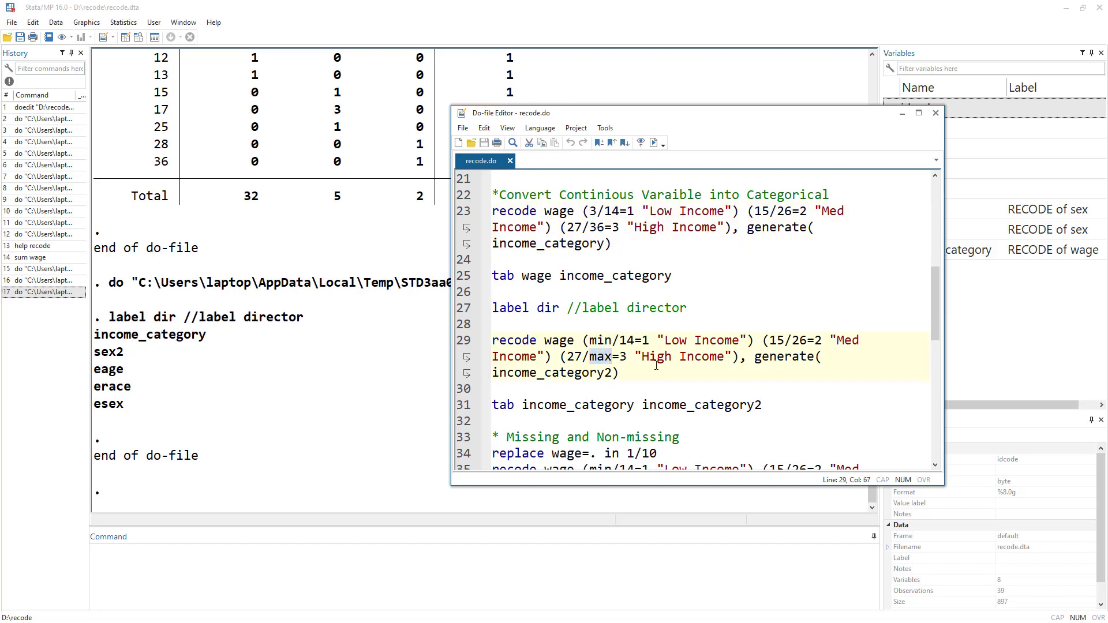
double_click(582, 210)
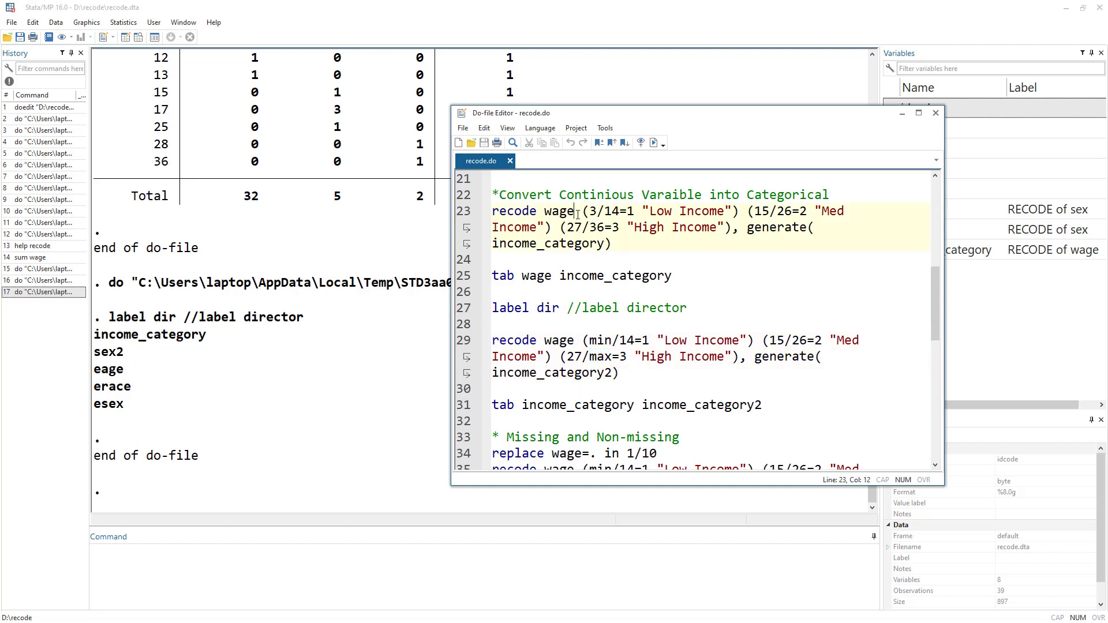
double_click(600, 341)
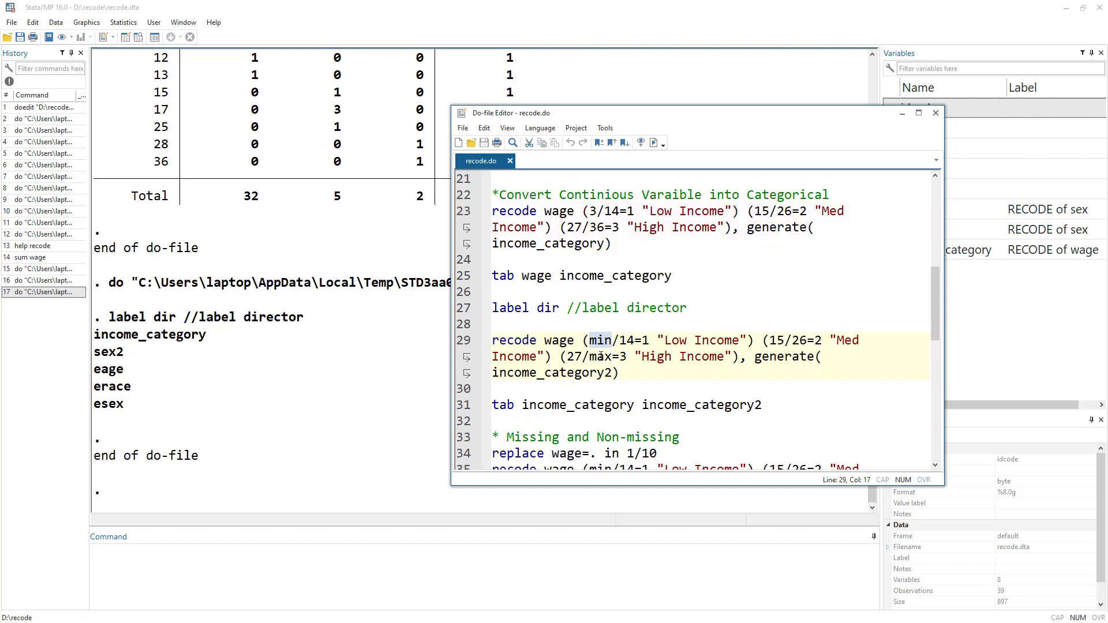
left_click(590, 212)
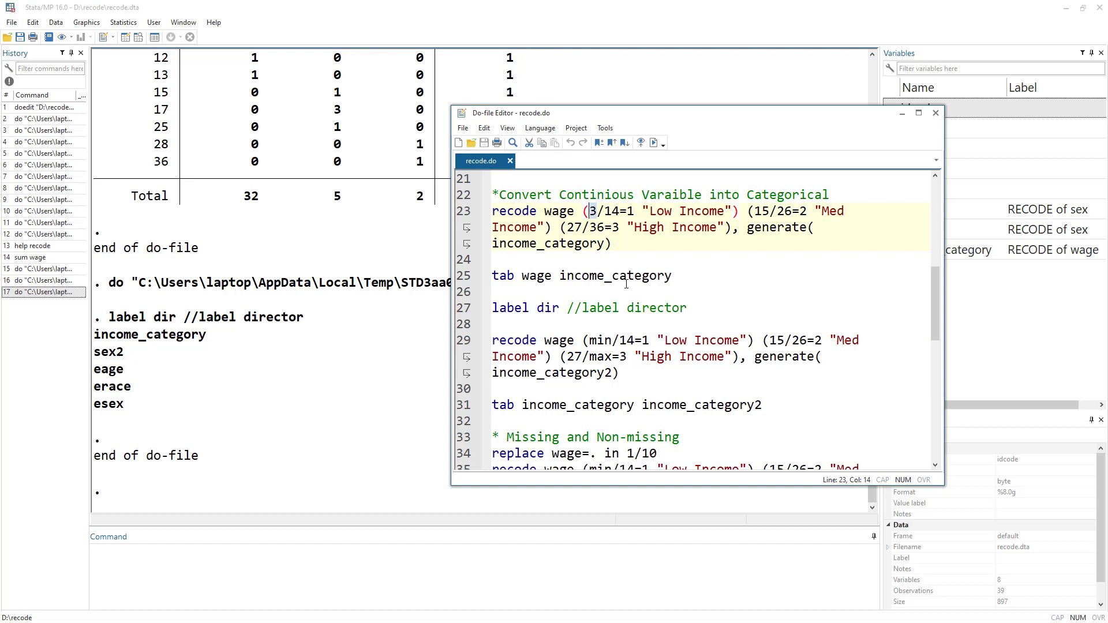
double_click(604, 340)
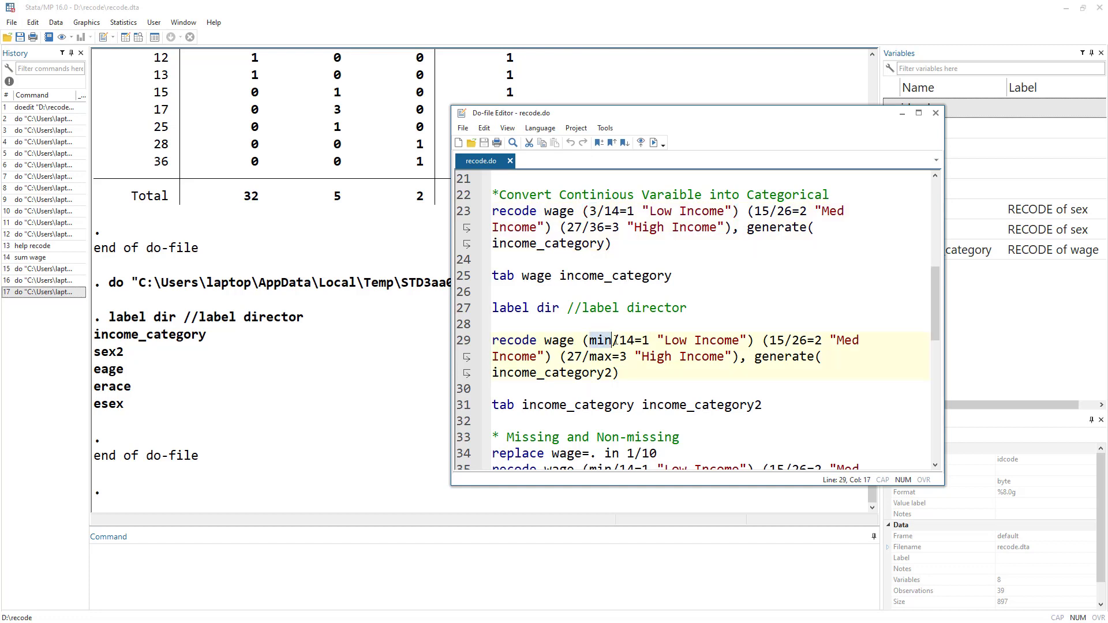
double_click(556, 340)
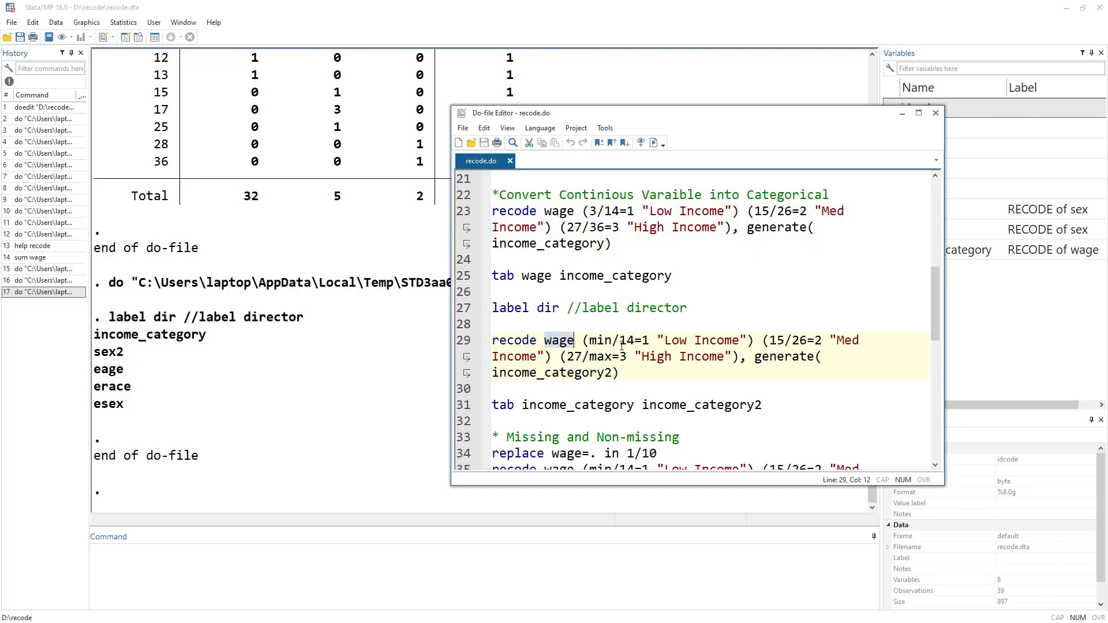
double_click(604, 340)
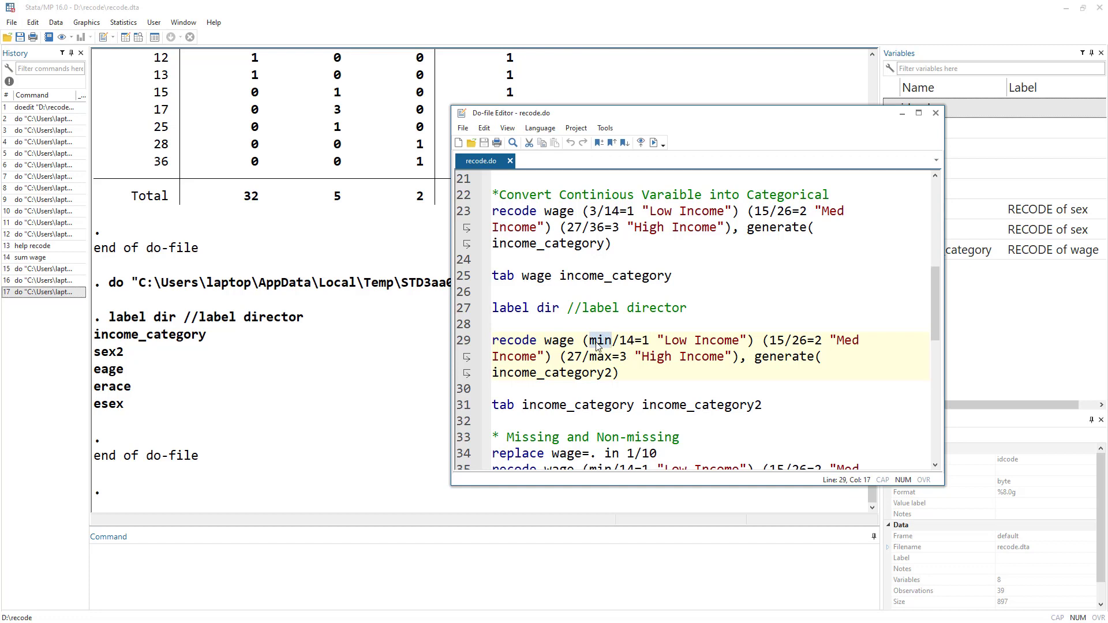
left_click(597, 341)
left_click_drag(589, 340, 635, 342)
double_click(611, 341)
double_click(628, 341)
left_click_drag(659, 341, 749, 340)
left_click_drag(569, 357, 732, 360)
Run the recode wage (min/14=1 "Low Income") (15/26=2 "Med Income") (27/max=3 "High Income"), generate(income_category2) line.
left_click(463, 346)
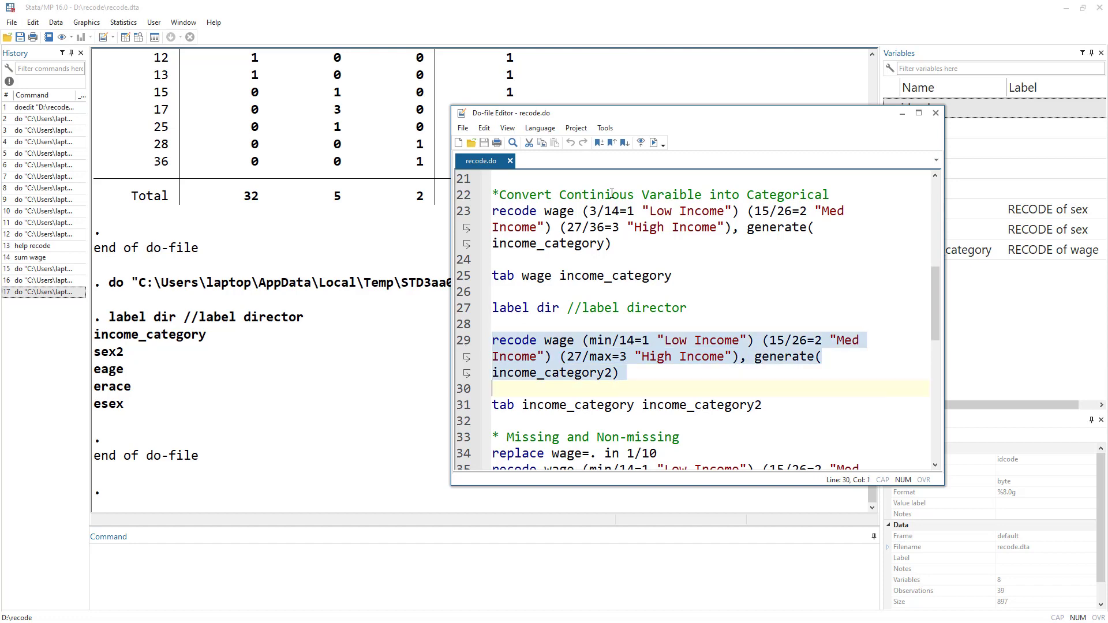
left_click(656, 145)
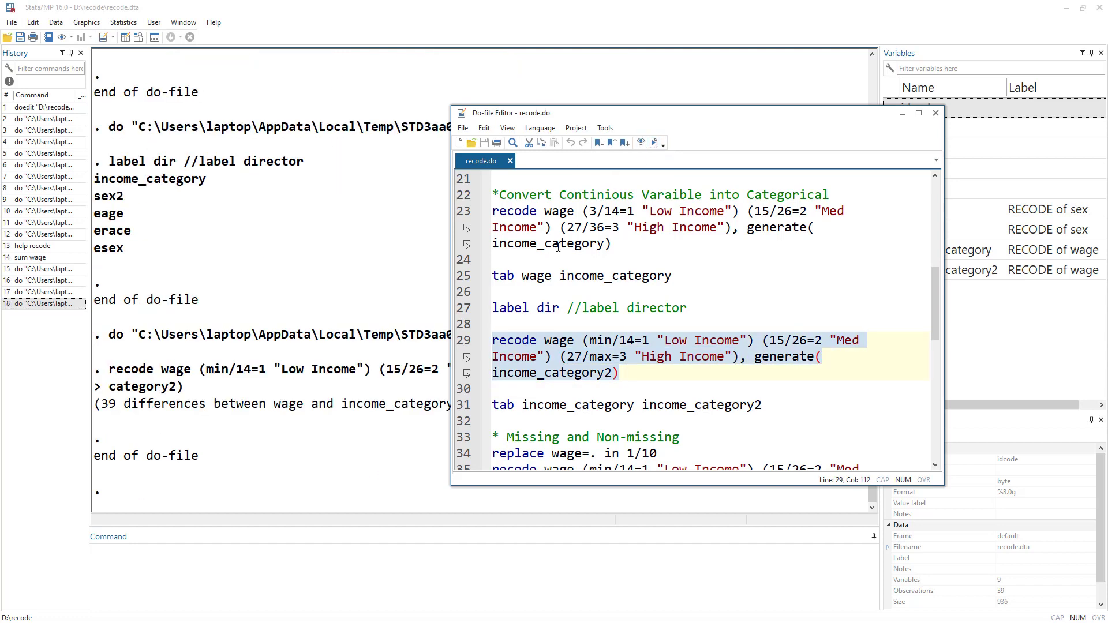
Run the tab income_category income_category2 line to cross-tabulate the two income category variables.
scroll(532, 323, "down", 1)
left_click(464, 357)
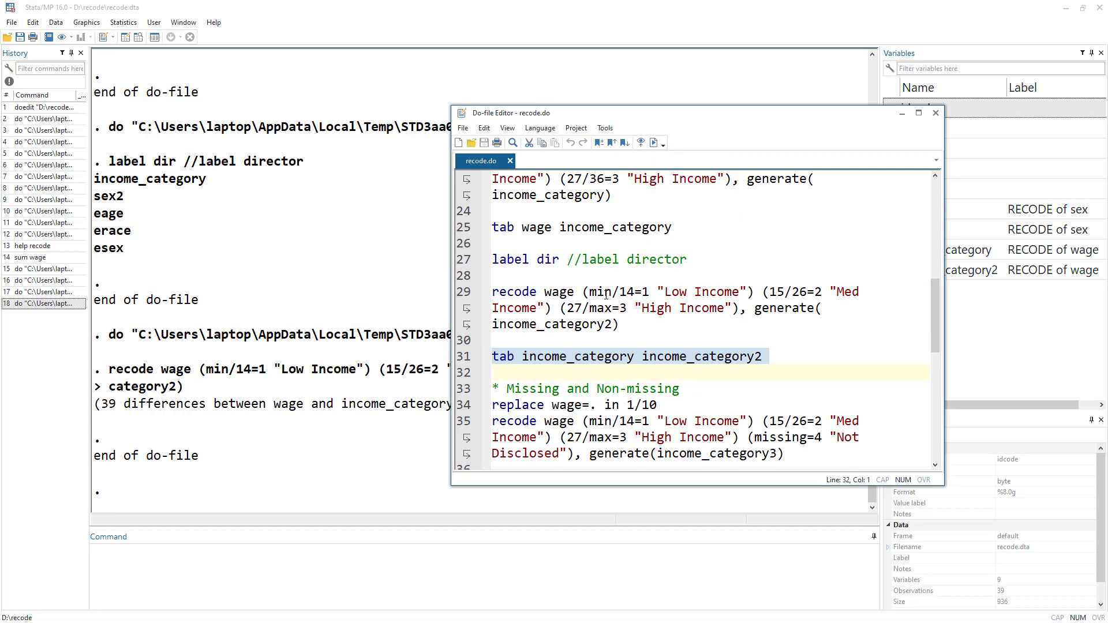
left_click(656, 144)
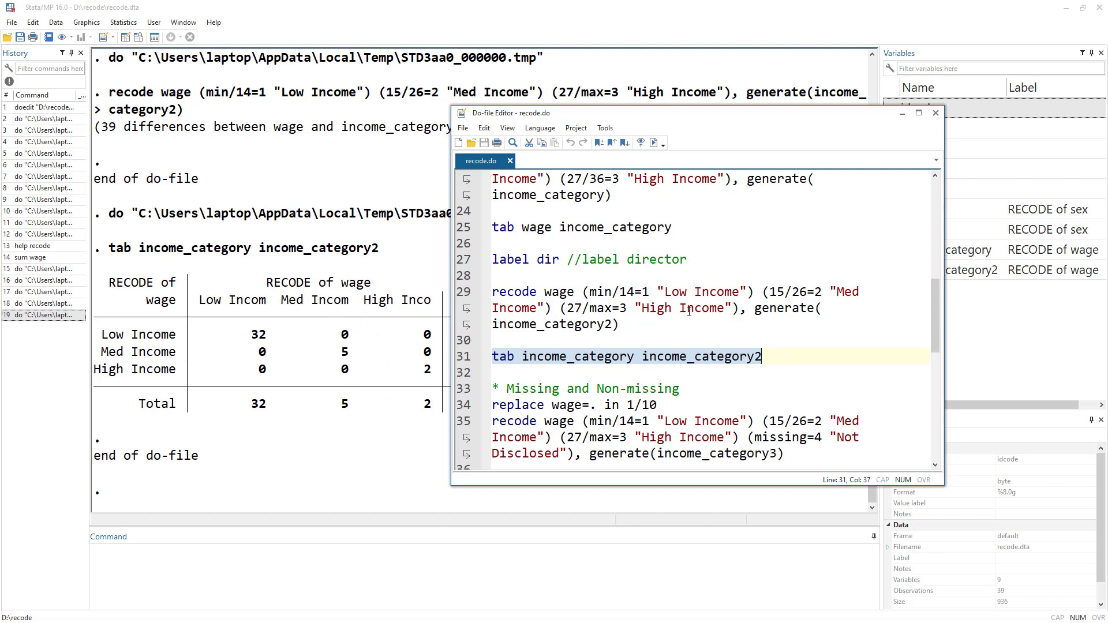
Run the replace wage=. in 1/10 line to set wage to missing for the first ten observations.
scroll(676, 328, "down", 3)
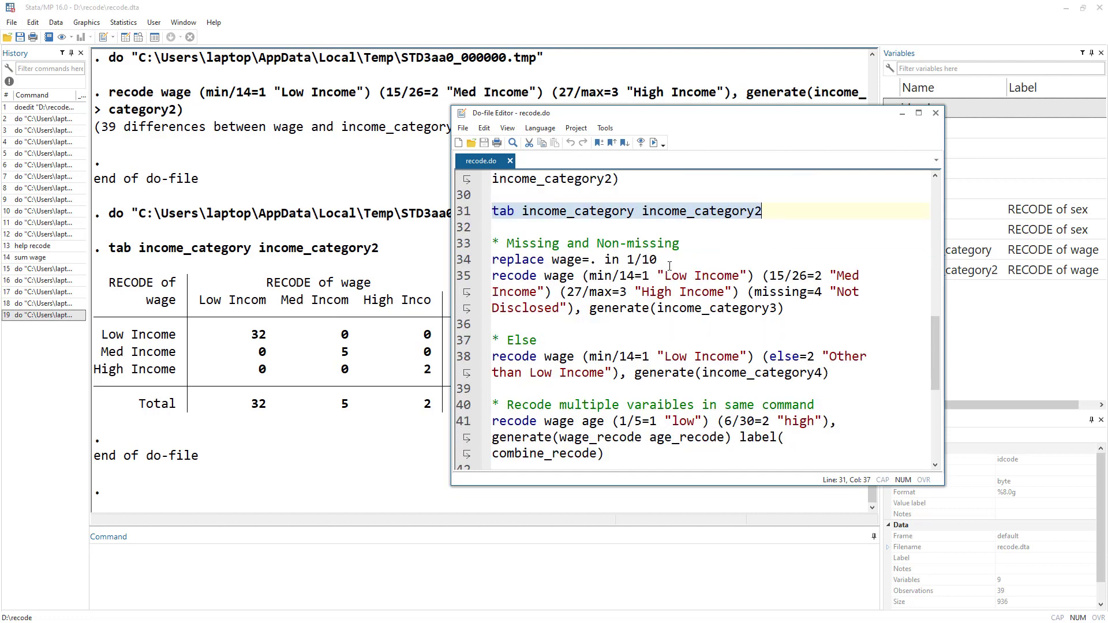
left_click(461, 260)
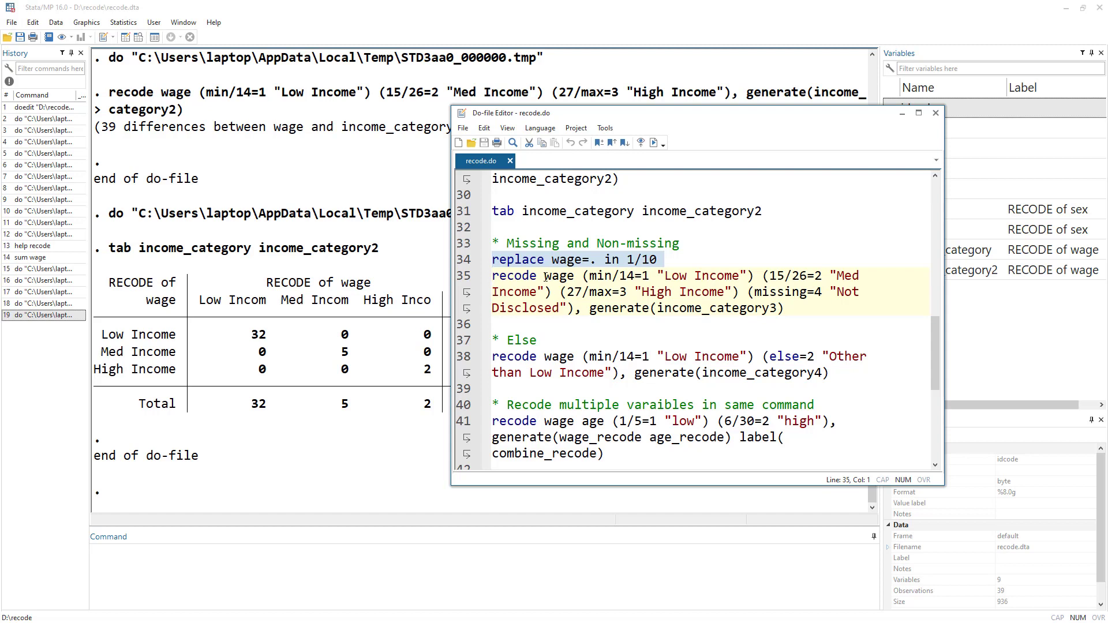
double_click(565, 261)
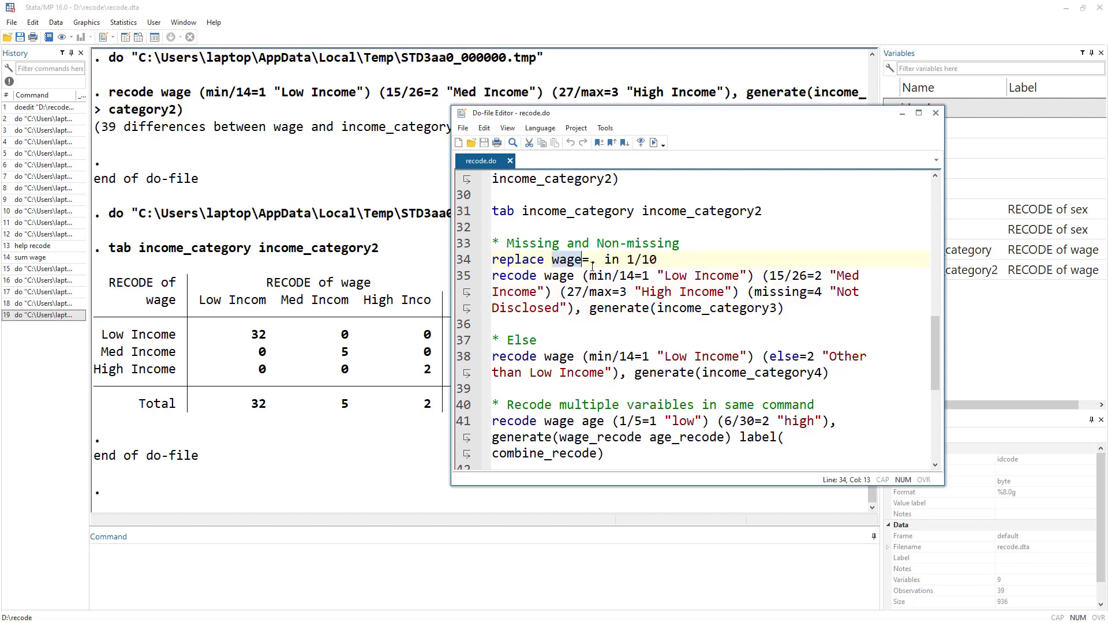
left_click(592, 266)
left_click(475, 262)
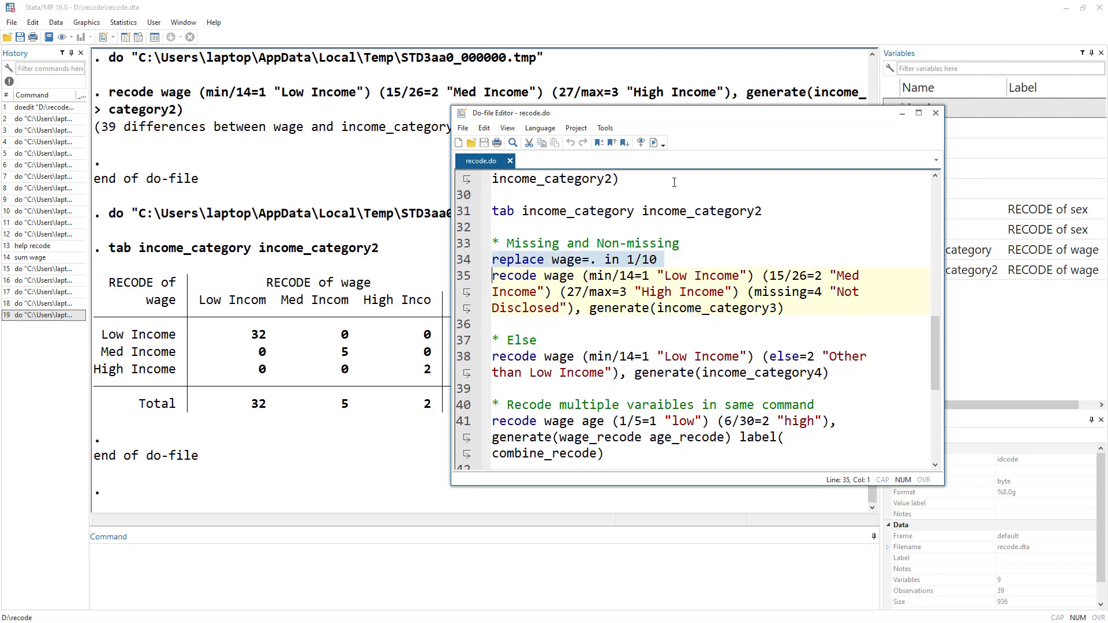
left_click(654, 142)
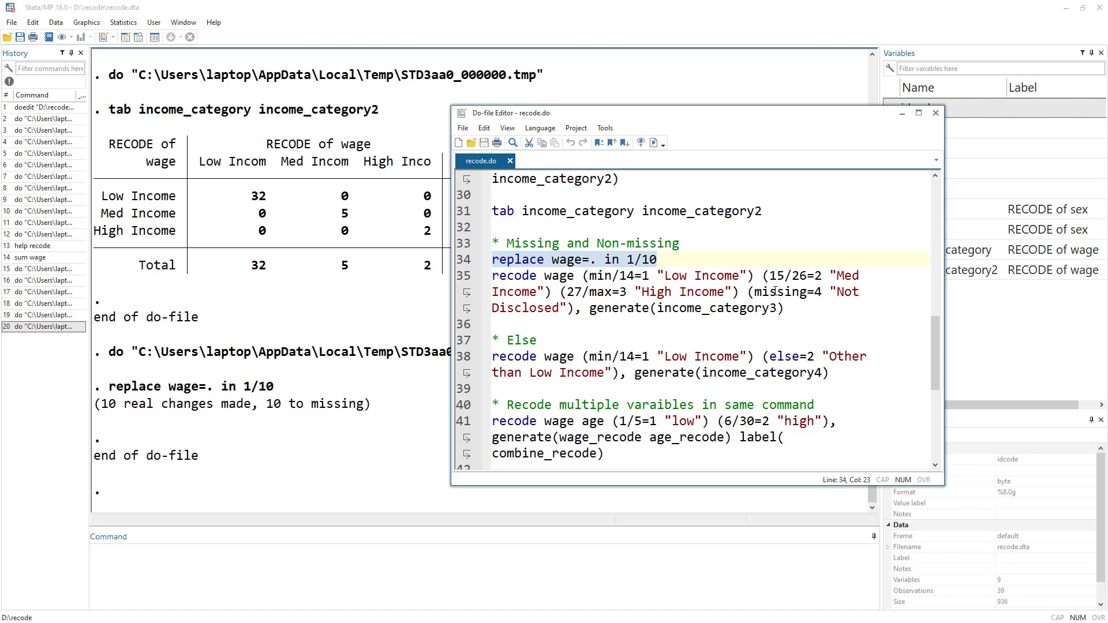
Run the recode wage line with (missing=4 "Not Disclosed") that generates income_category3.
double_click(775, 291)
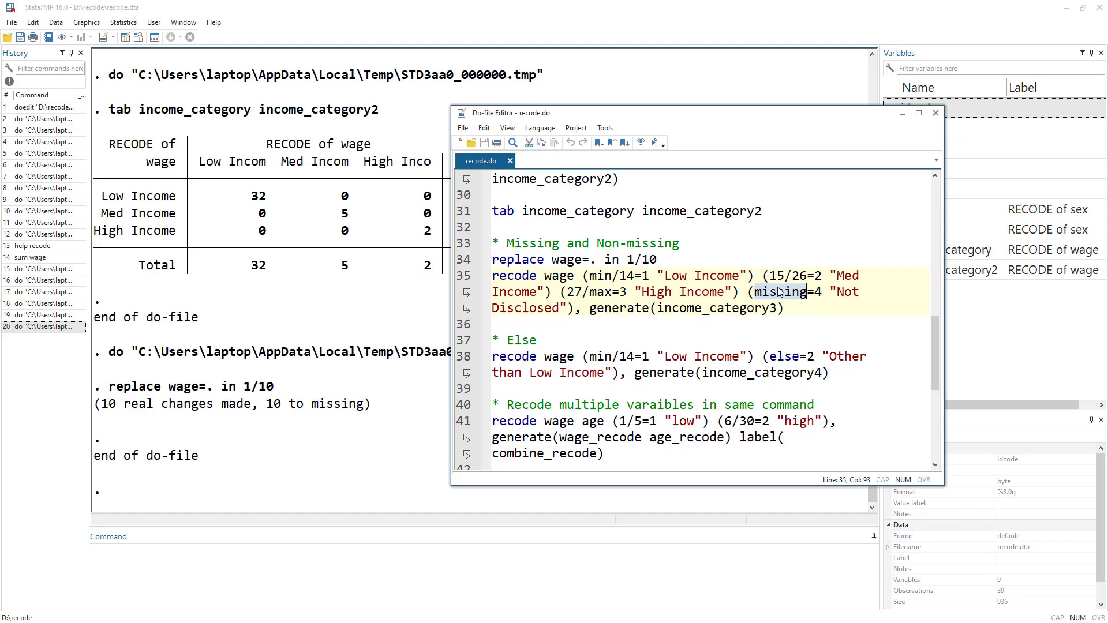
left_click(816, 293)
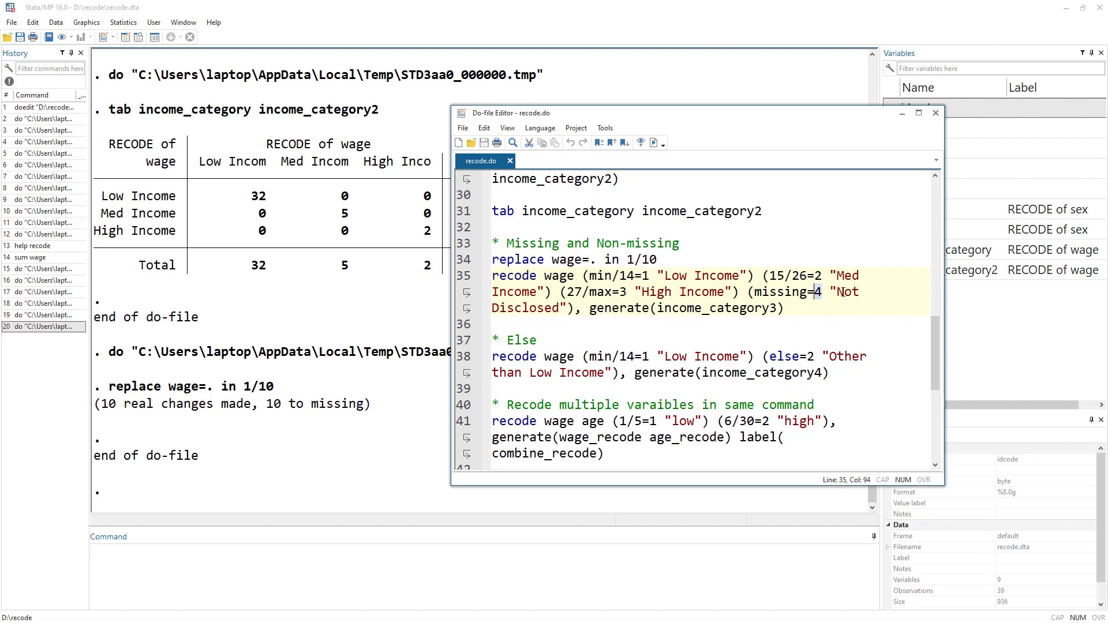
double_click(527, 307)
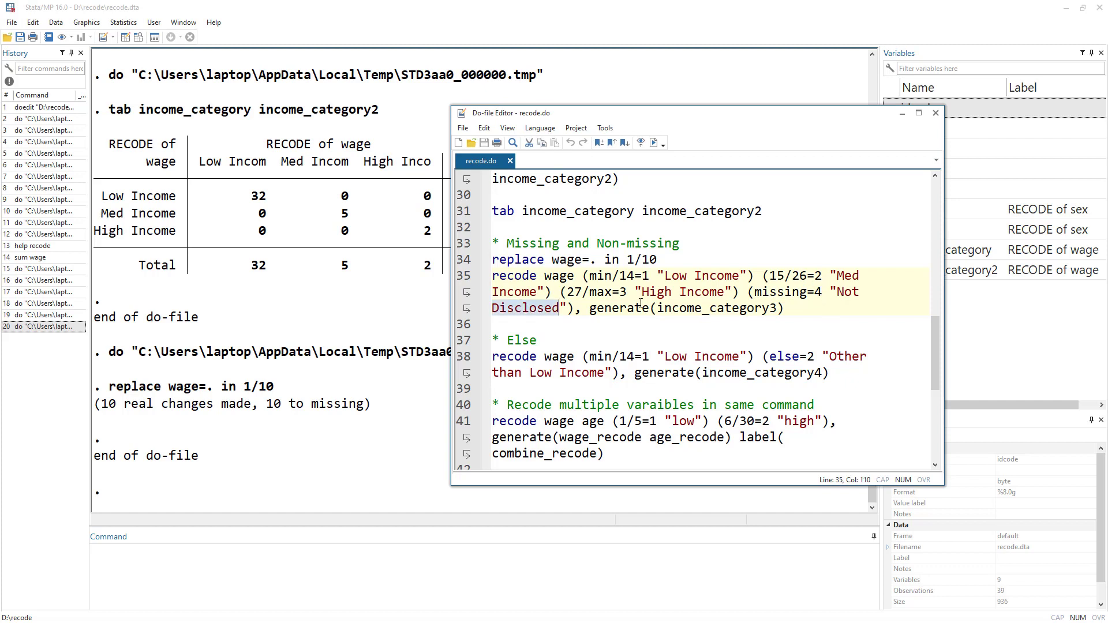
left_click(473, 277)
left_click(654, 143)
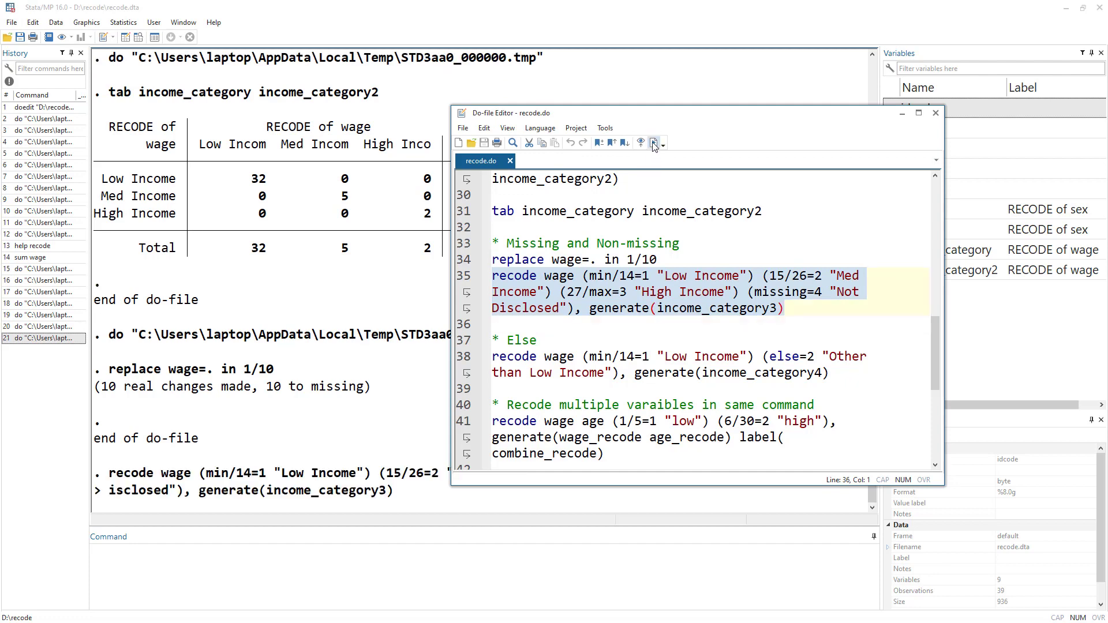
Run the recode wage (min/14=1 "Low Income") (else=2 "Other than Low Income"), generate(income_category4) line.
double_click(773, 293)
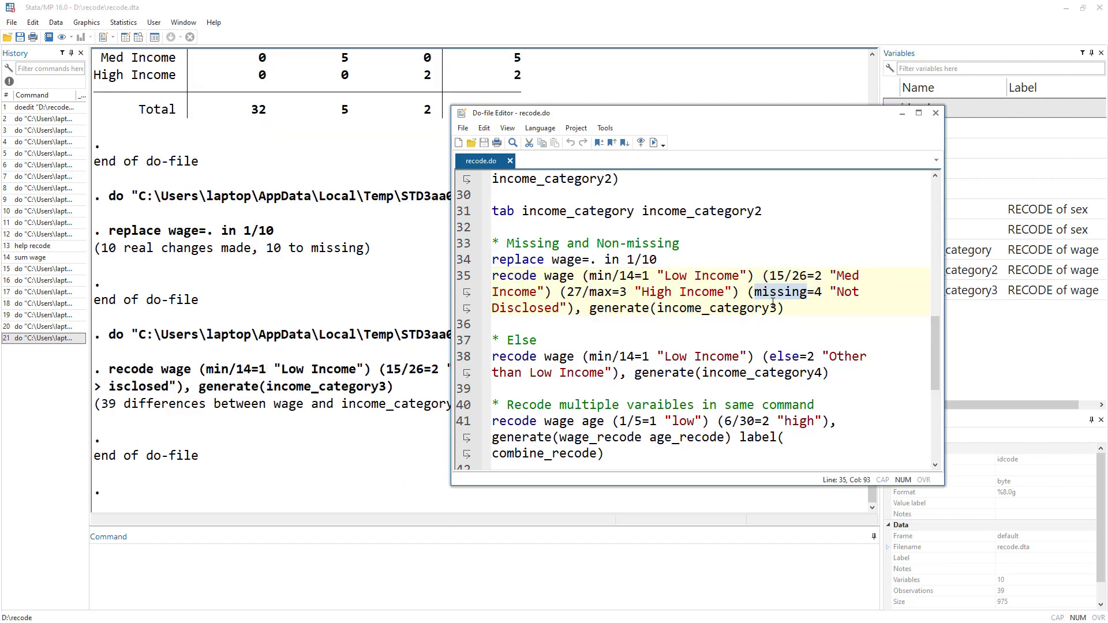
scroll(634, 337, "down", 1)
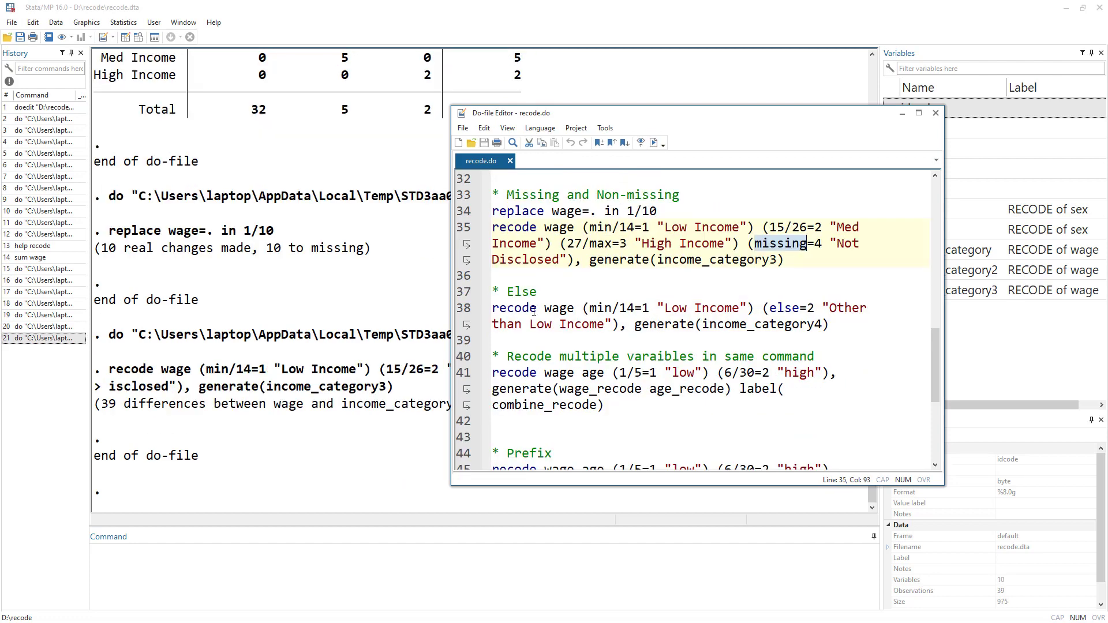
double_click(522, 291)
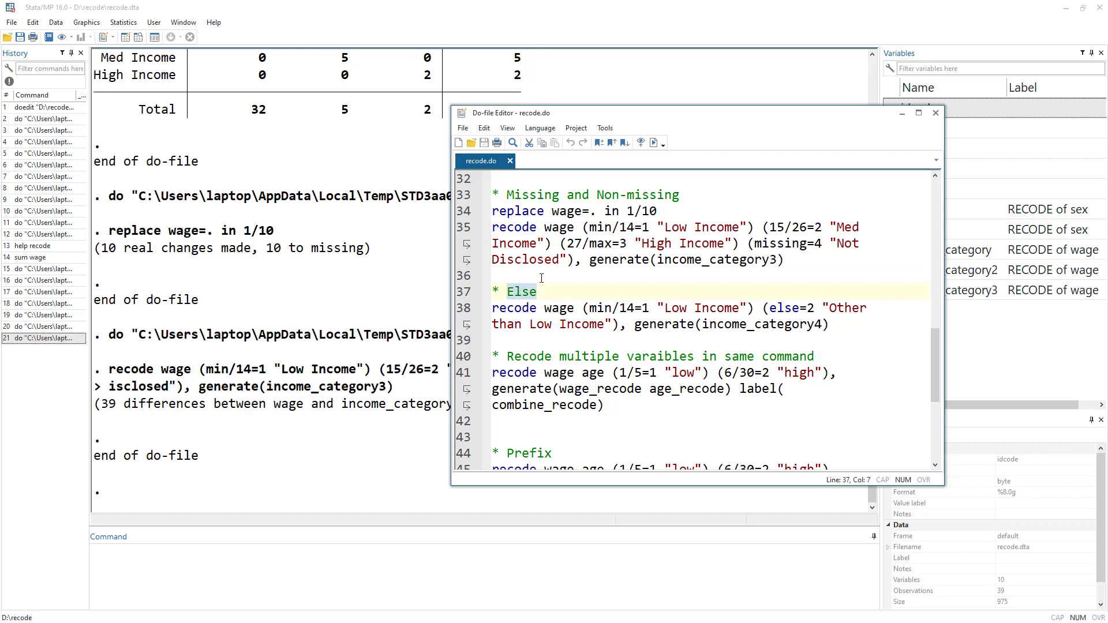
left_click(560, 309)
double_click(596, 309)
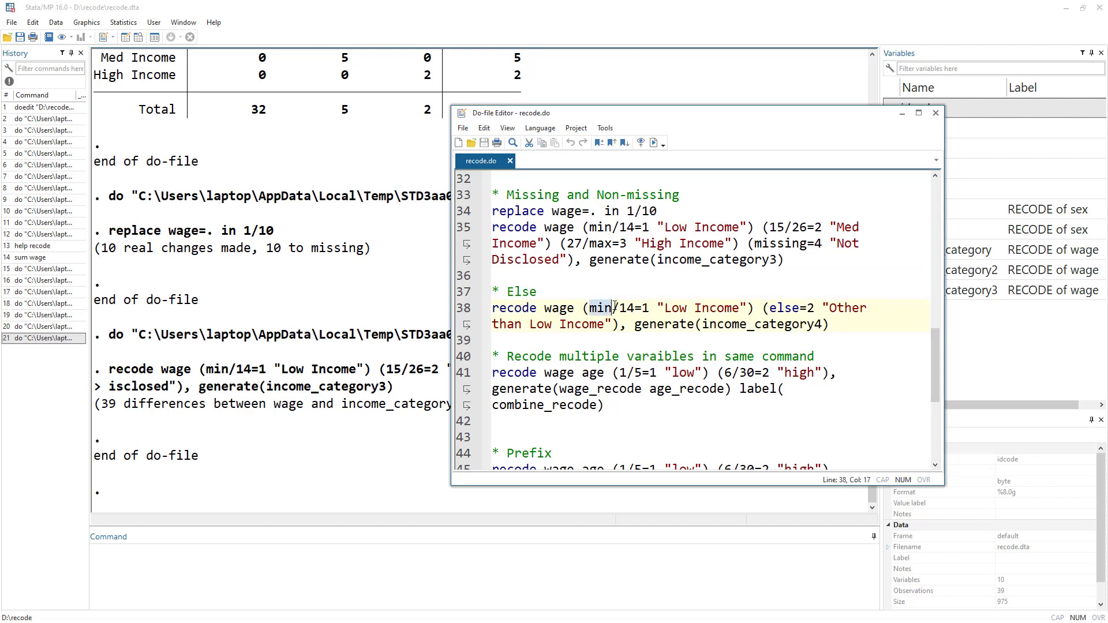
left_click(627, 309)
left_click_drag(658, 309, 740, 310)
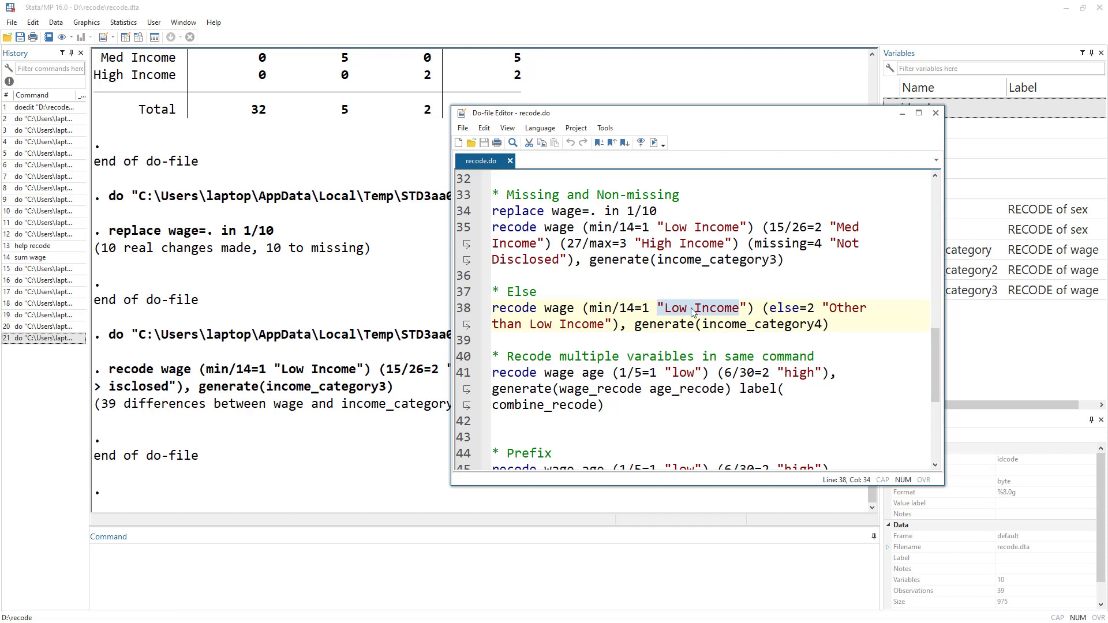
left_click_drag(763, 310, 801, 310)
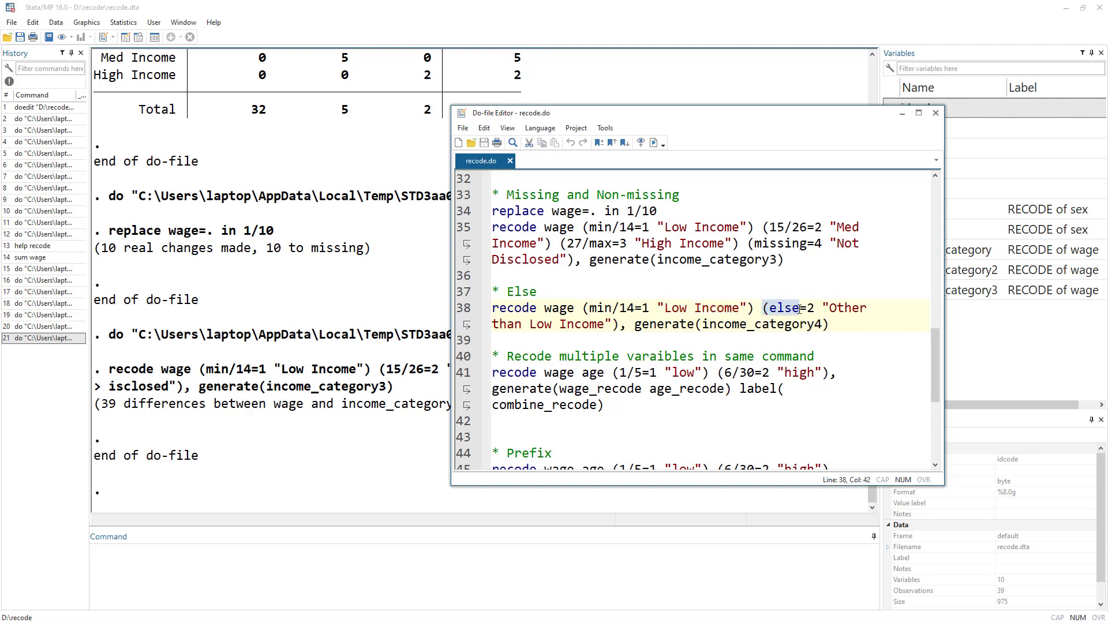
double_click(778, 310)
left_click(811, 310)
key("Right")
key("Right")
key("Right")
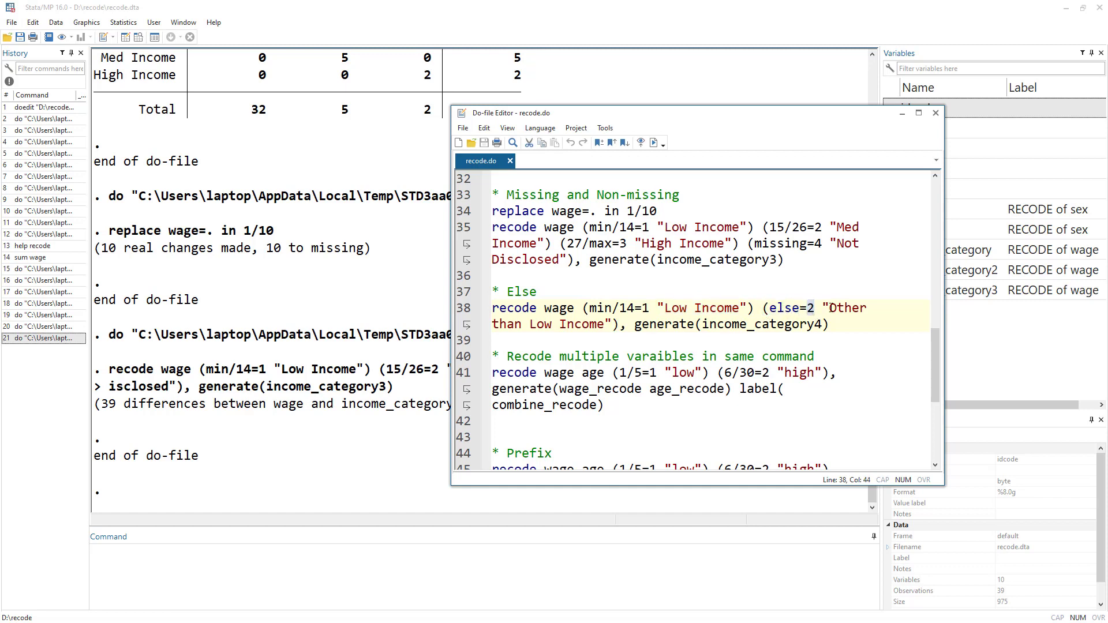
key("shift+Right")
key("shift+Right")
key("shift+Right")
key("shift+Right")
key("shift+Right")
left_click_drag(611, 325, 492, 326)
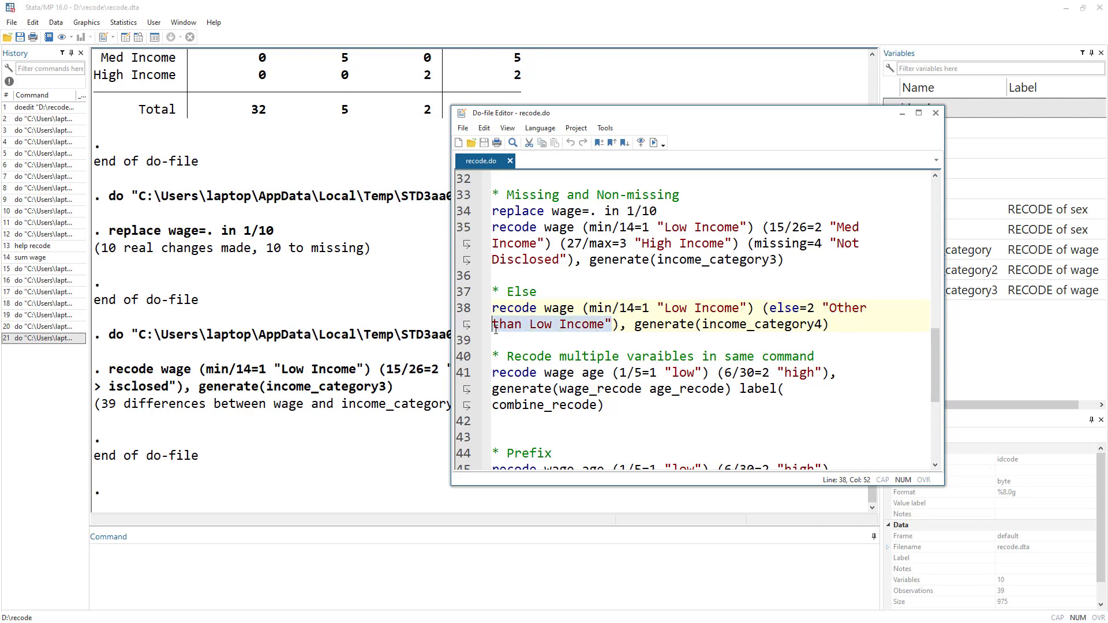
left_click(465, 310)
left_click(655, 144)
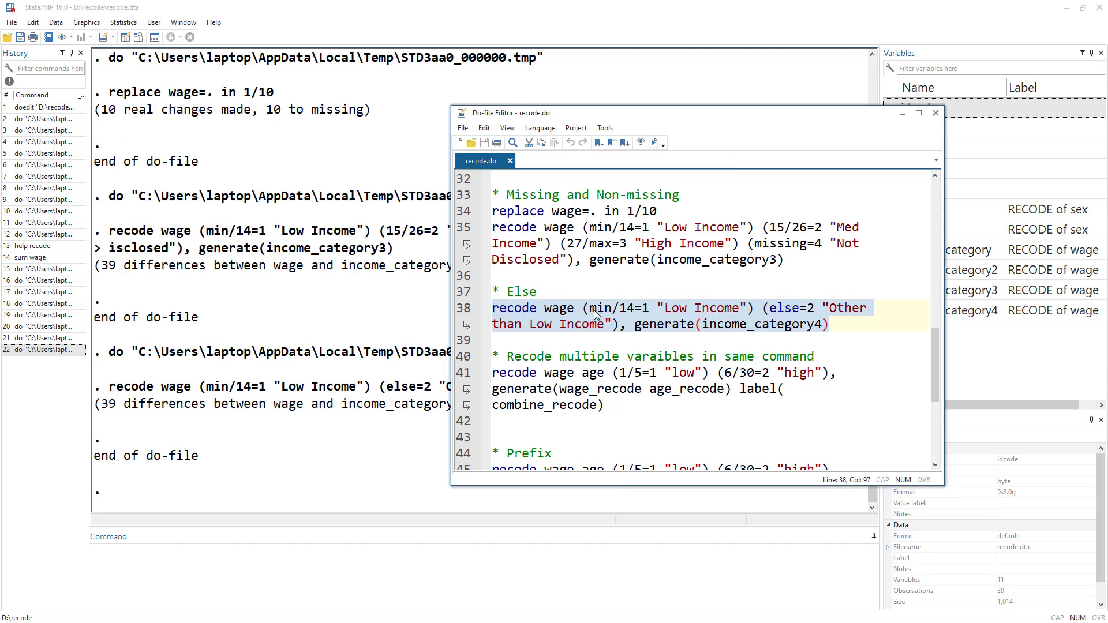
Review the recode wage age line that recodes multiple variables with generate and label(combine_recode) options.
scroll(591, 311, "down", 1)
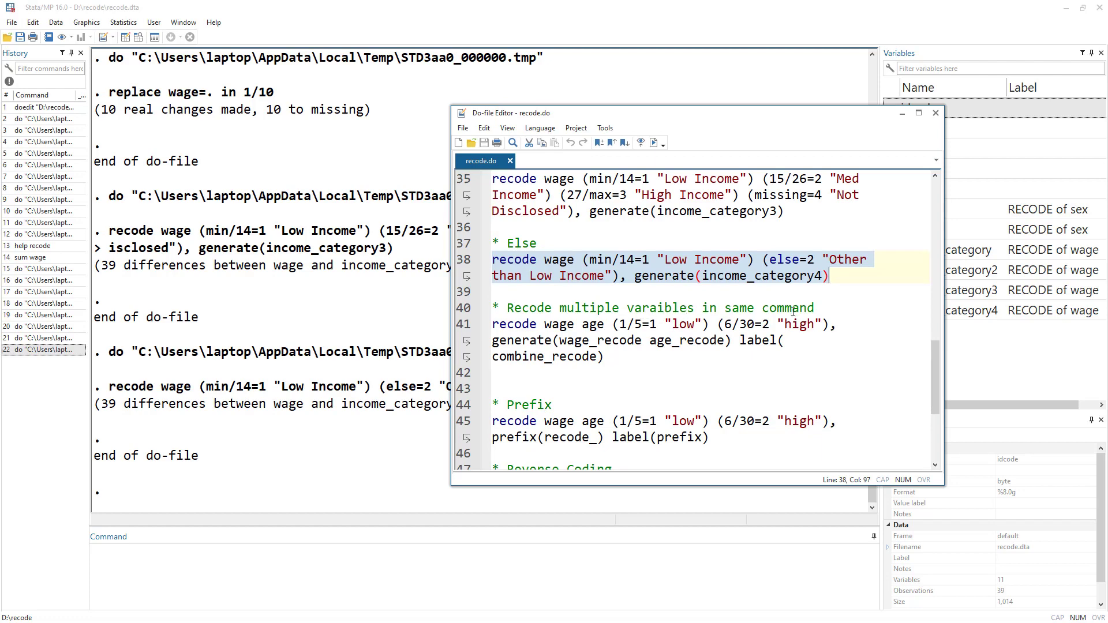
double_click(506, 325)
double_click(555, 325)
double_click(593, 324)
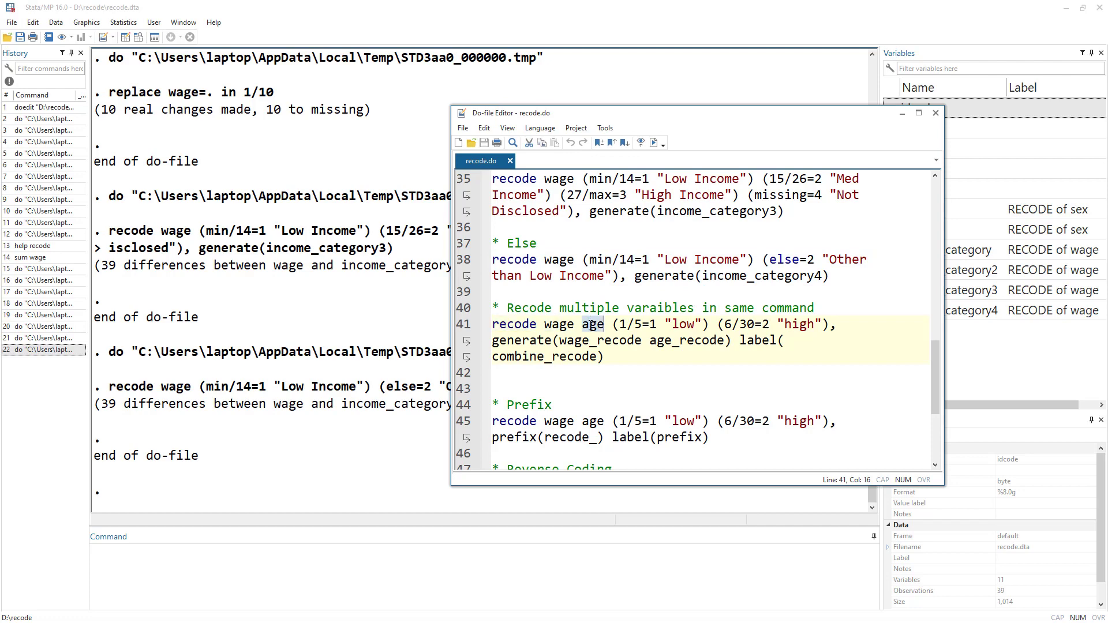
double_click(534, 308)
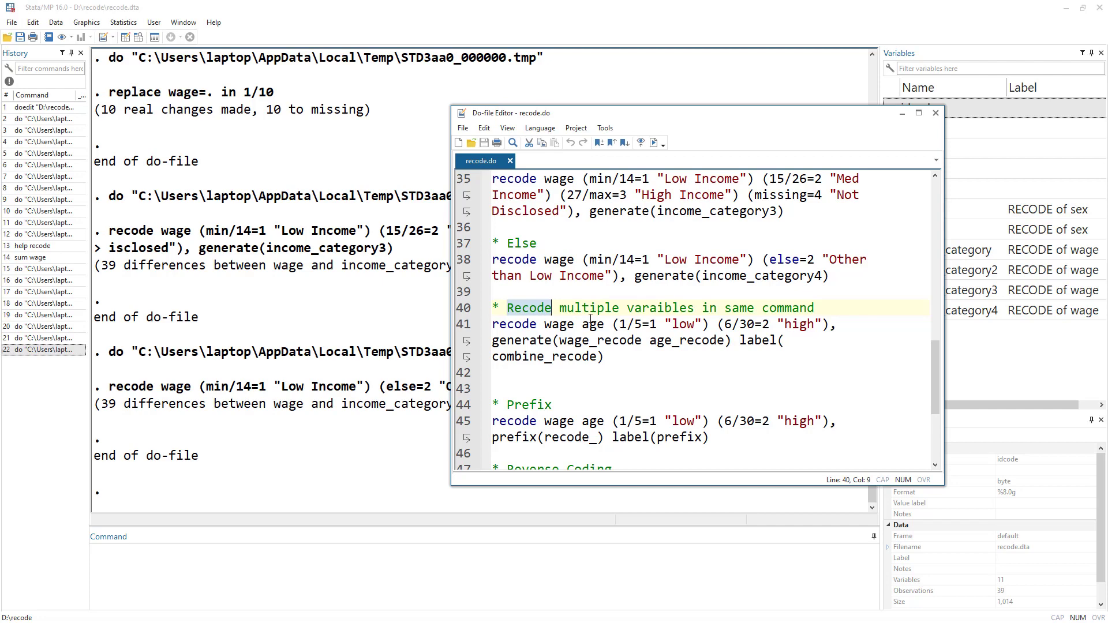
double_click(509, 324)
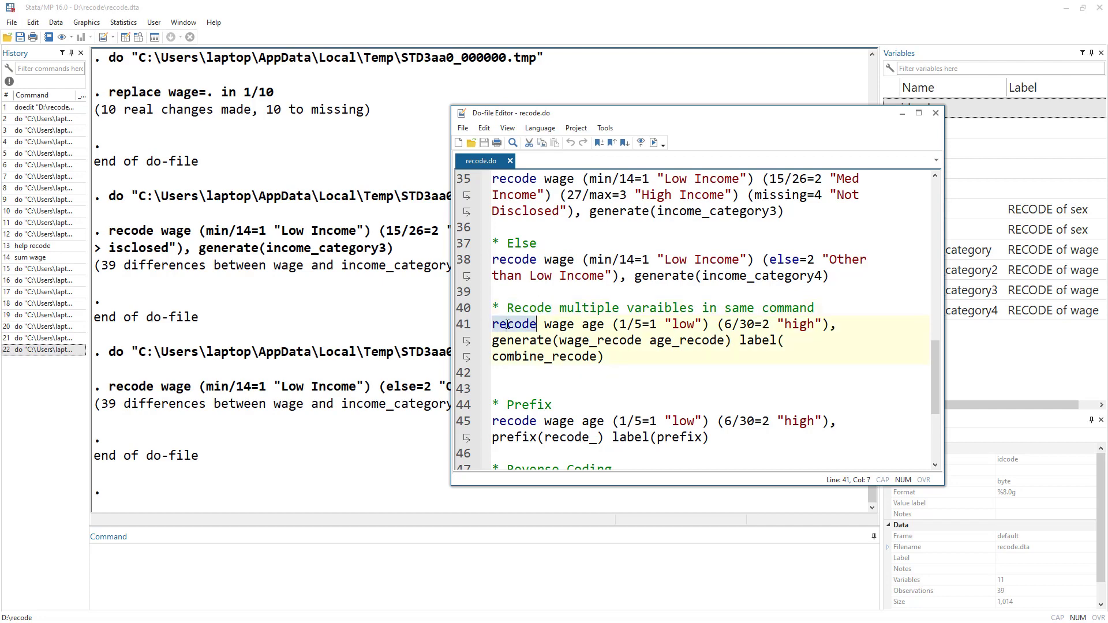
left_click(558, 325)
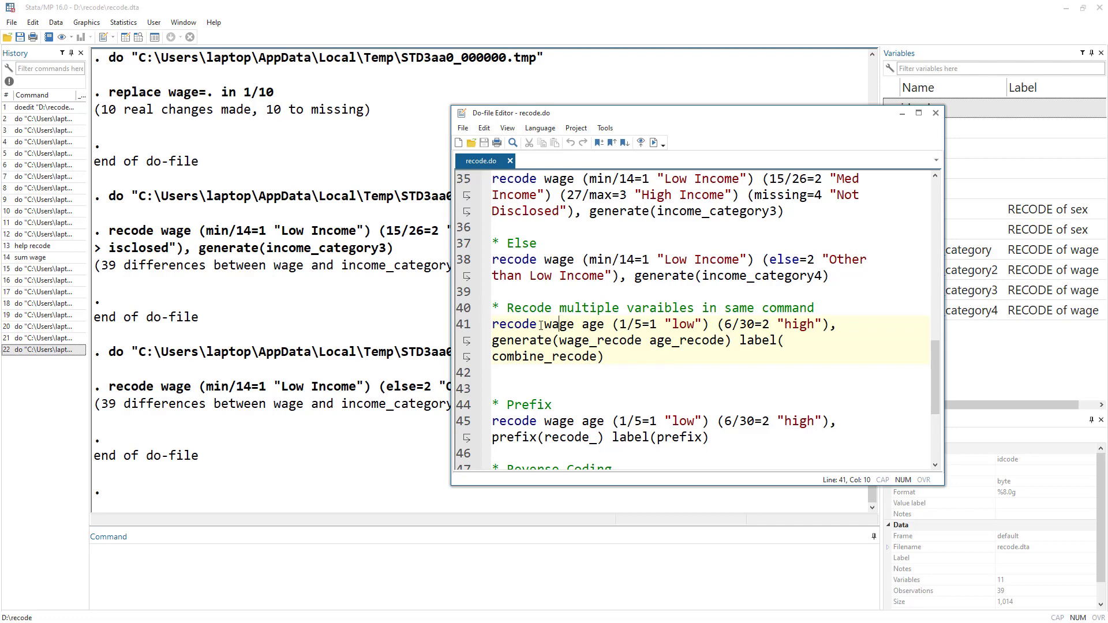
double_click(517, 321)
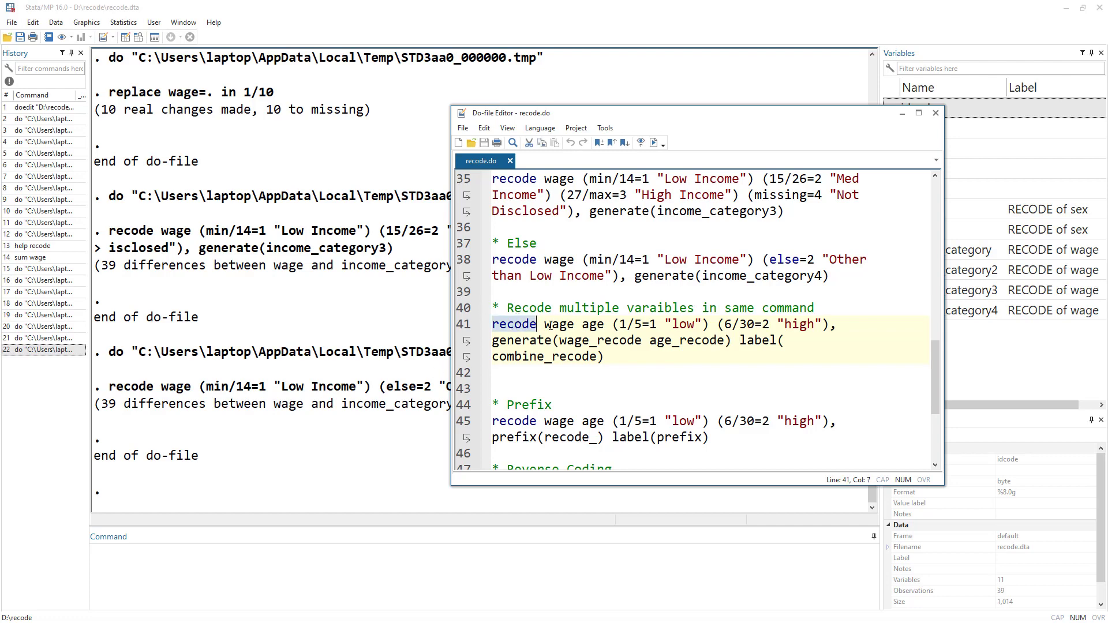
double_click(568, 325)
double_click(600, 325)
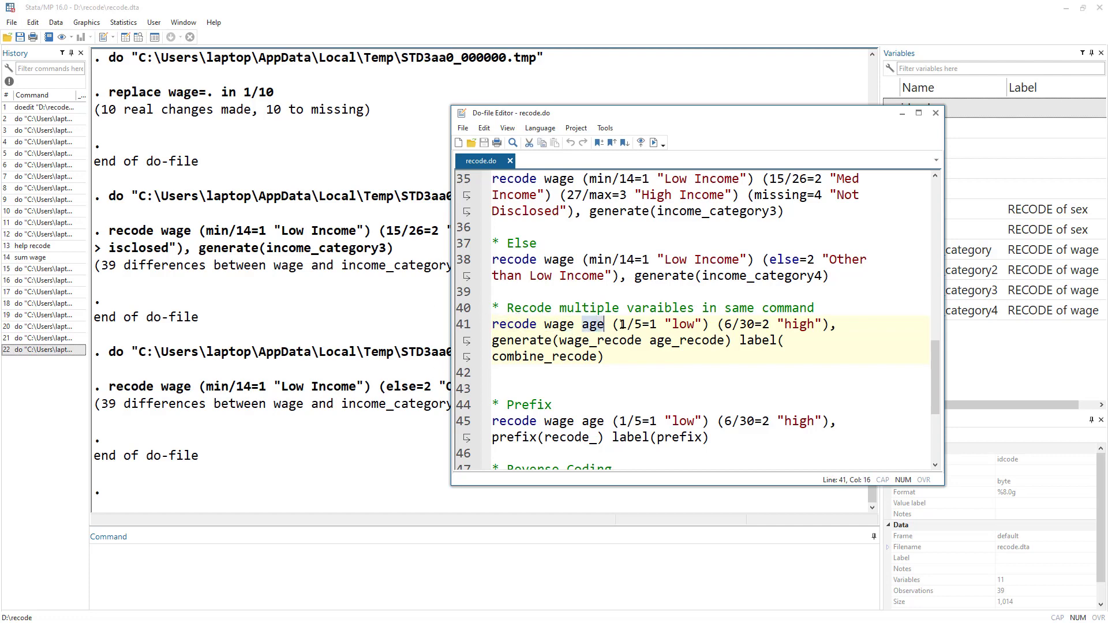
left_click_drag(620, 324, 657, 325)
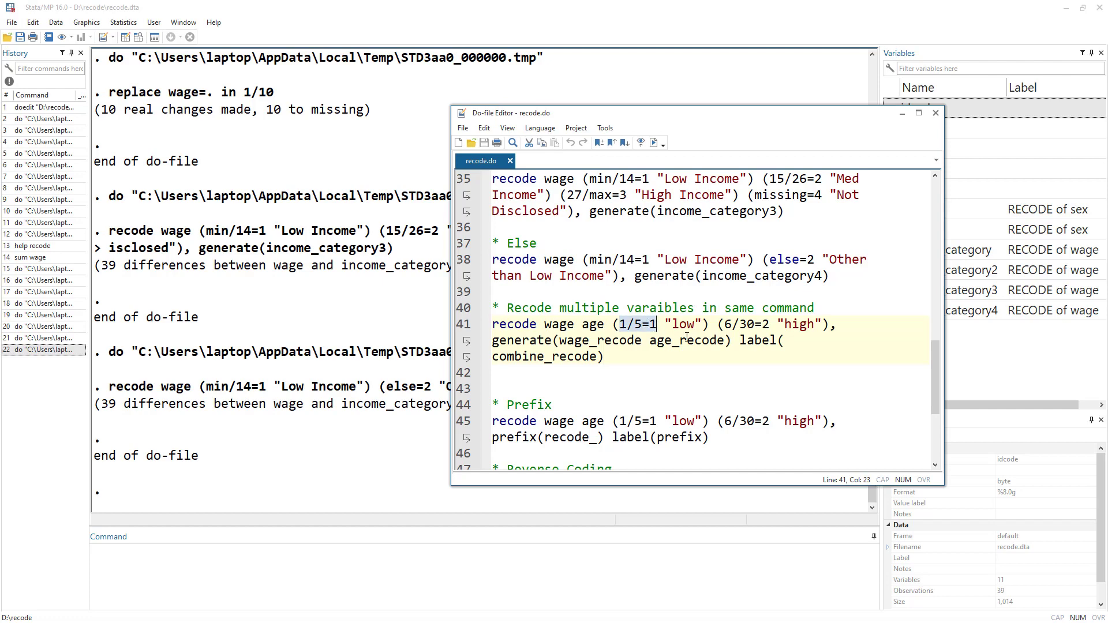
double_click(684, 324)
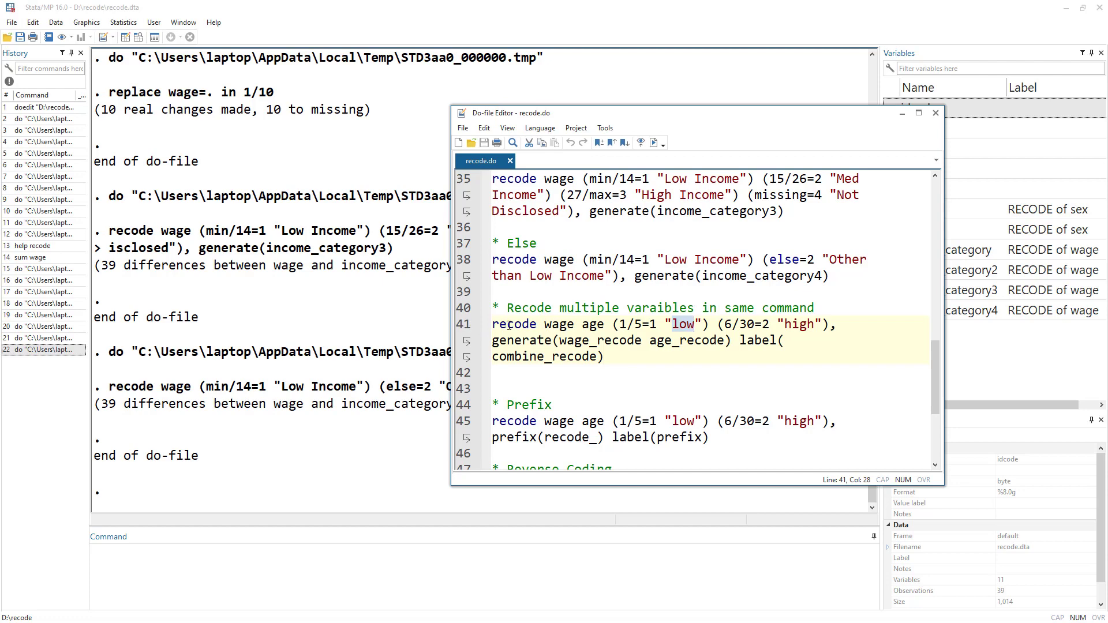
left_click_drag(544, 324, 603, 327)
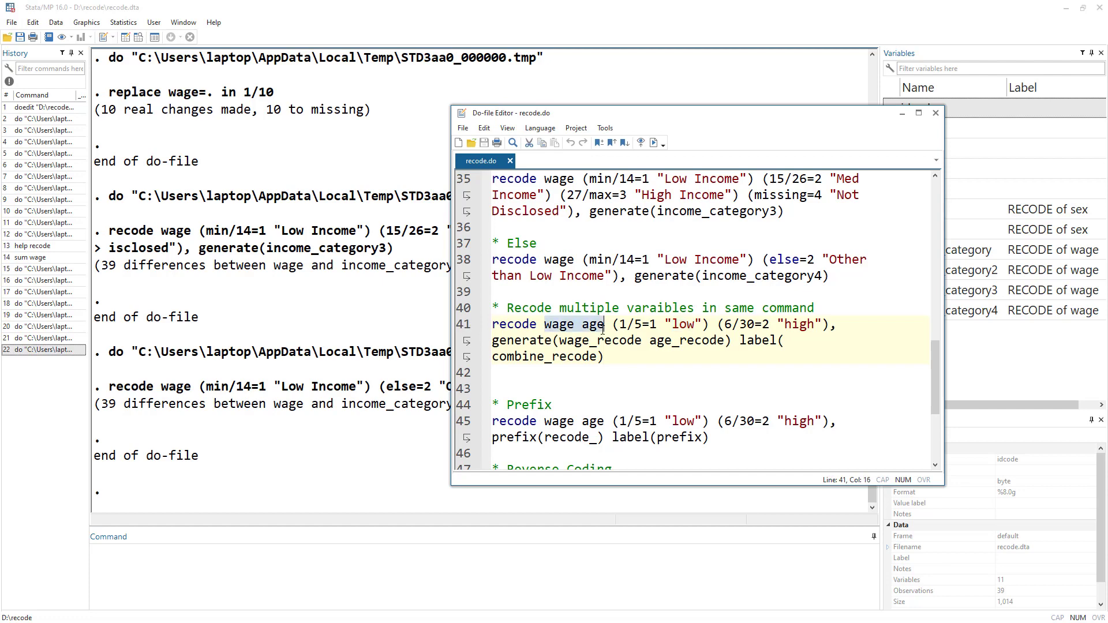
left_click_drag(739, 340, 687, 361)
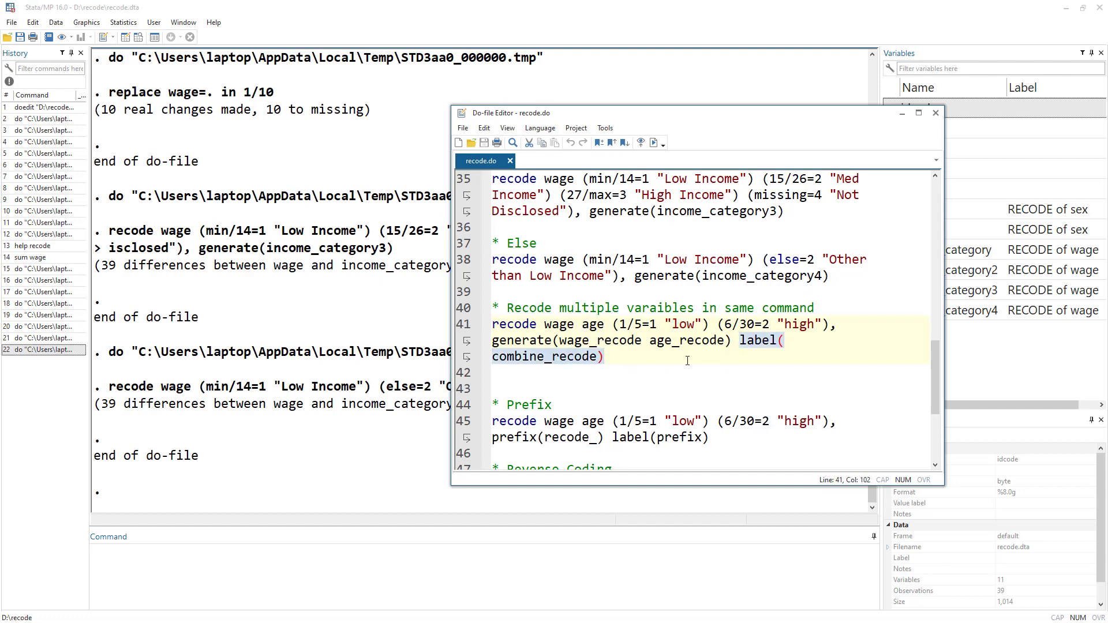
Run the recode wage age line that generates wage_recode and age_recode with label(combine_recode).
double_click(763, 342)
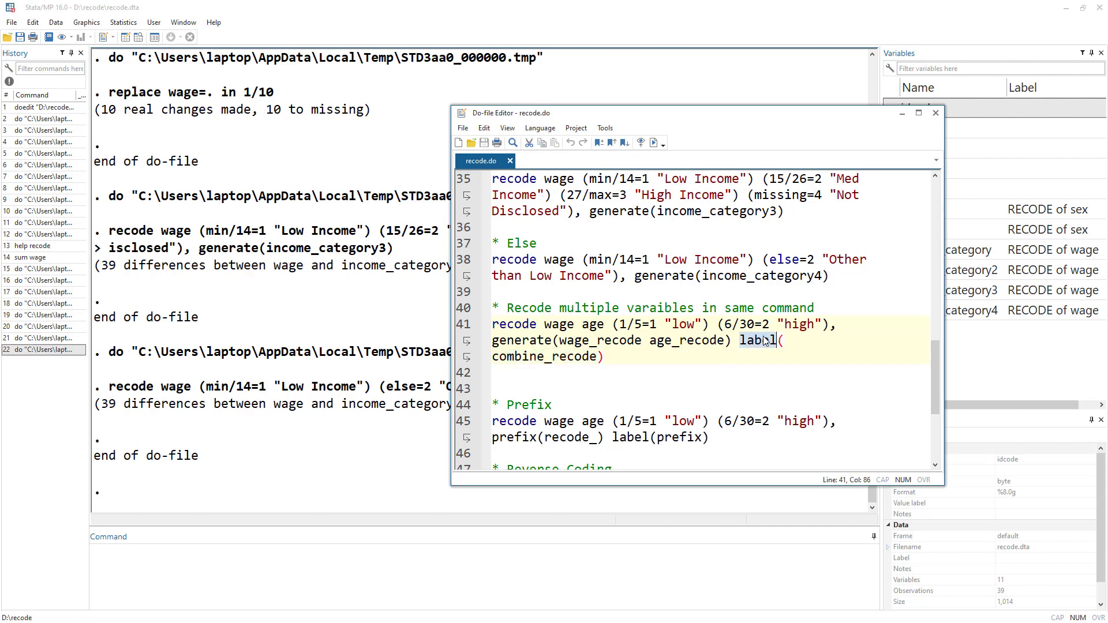
double_click(525, 361)
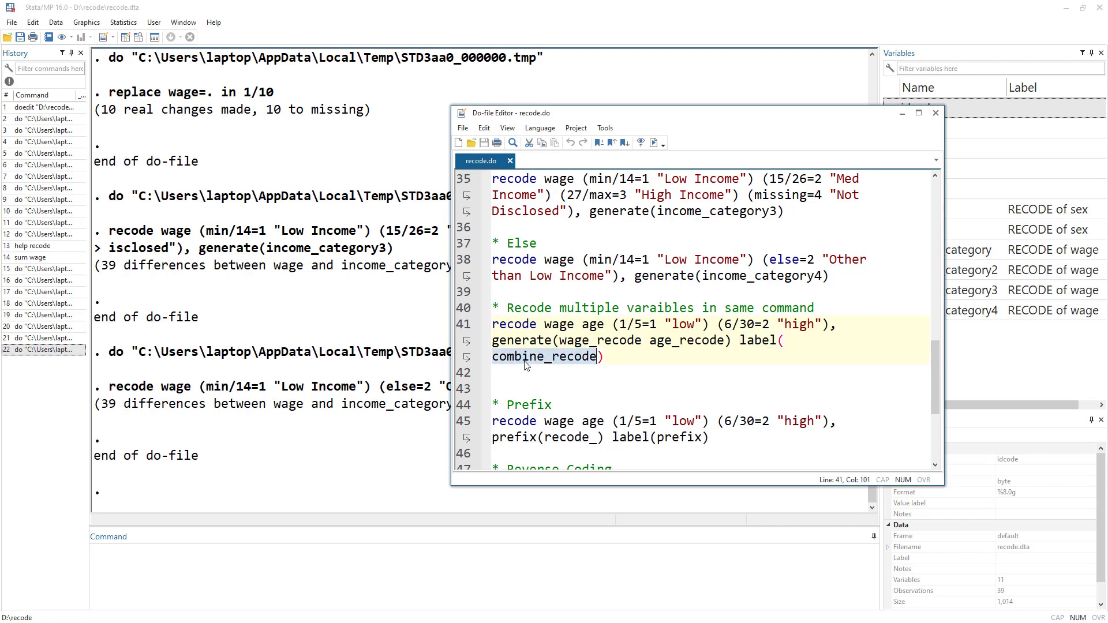
left_click(456, 334)
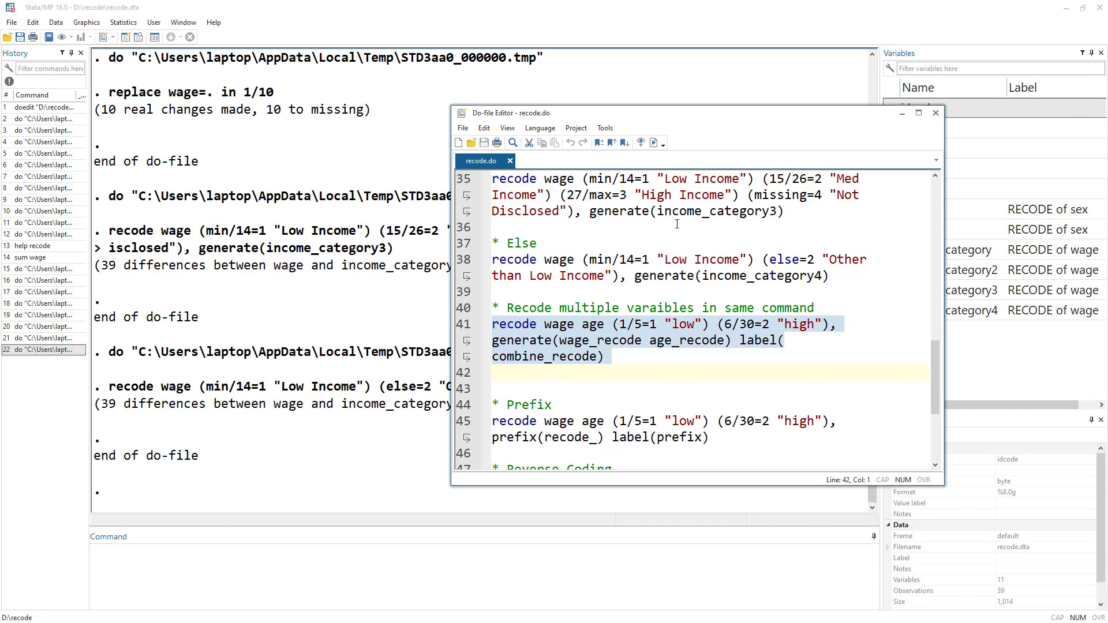
left_click(654, 142)
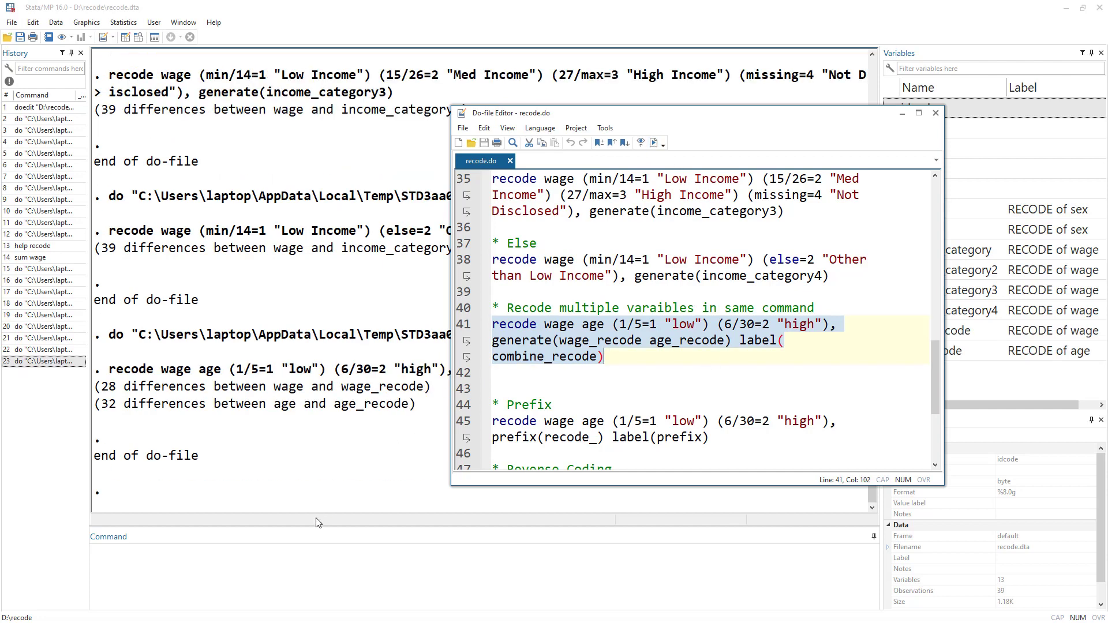
List the dataset's value labels with the label dir command.
left_click(312, 575)
type("l")
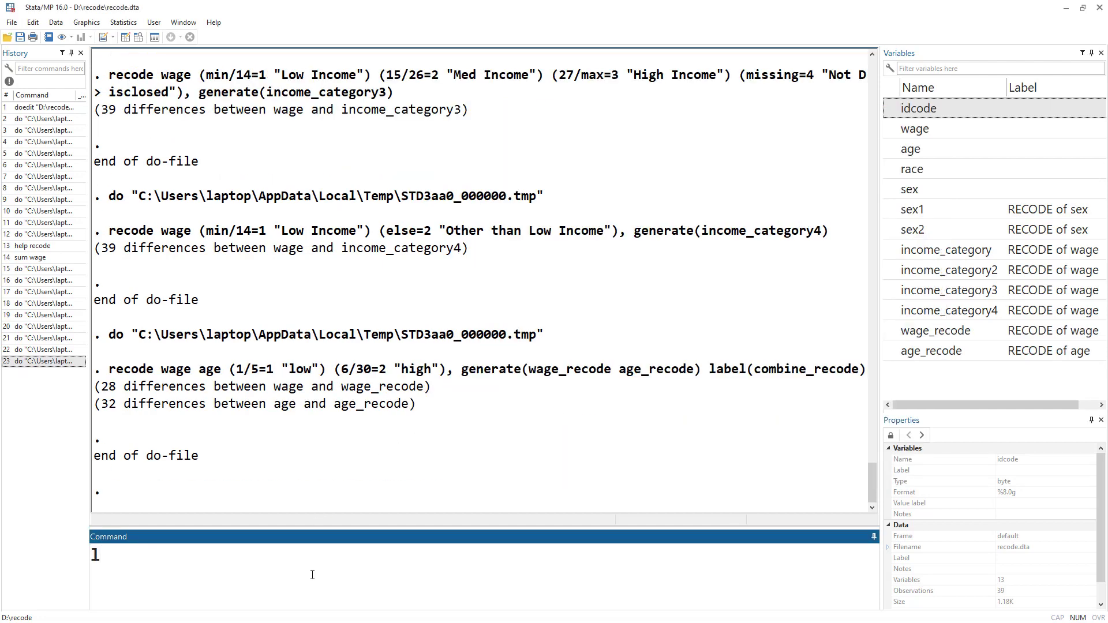
type("abel dir")
key("Return")
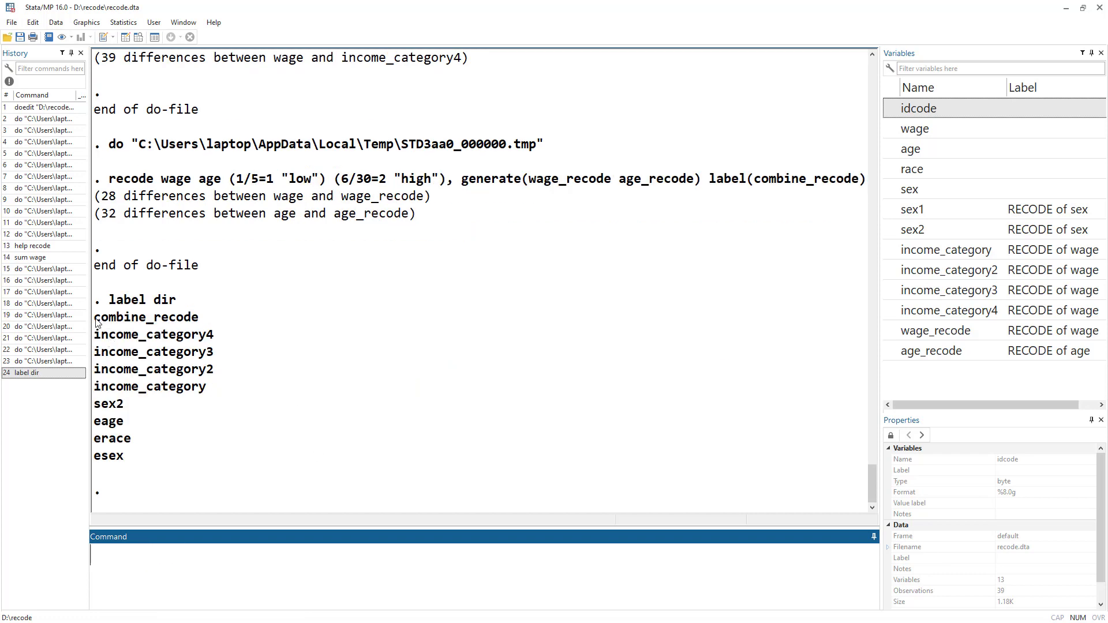
left_click_drag(95, 319, 199, 321)
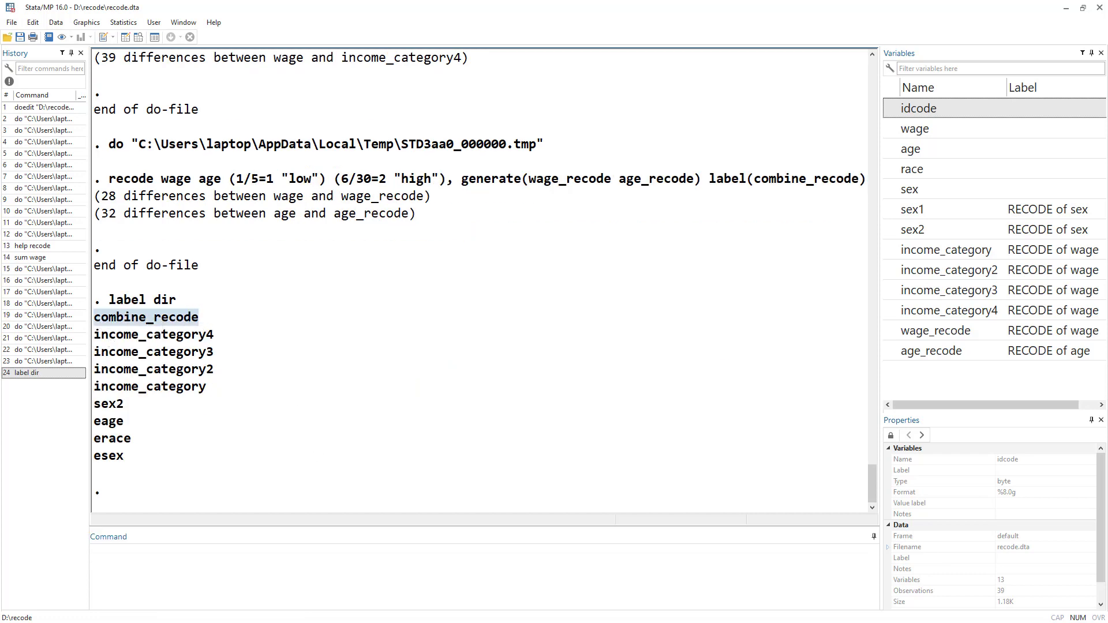
Run the recode wage age line using the prefix(recode_) and label(prefix) options.
key("alt+Tab")
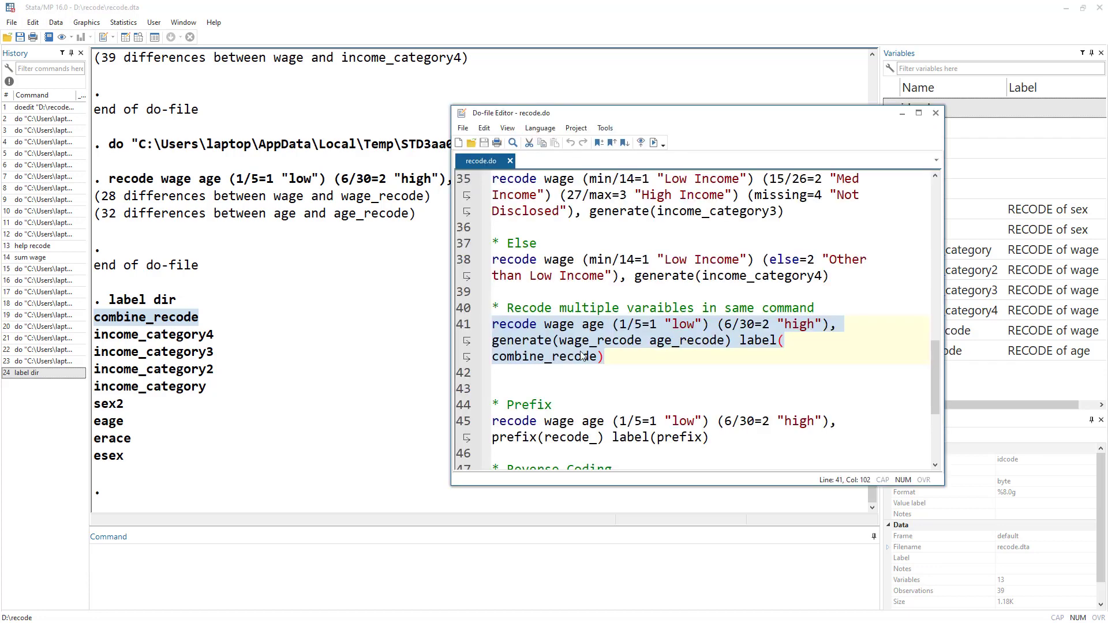
double_click(546, 360)
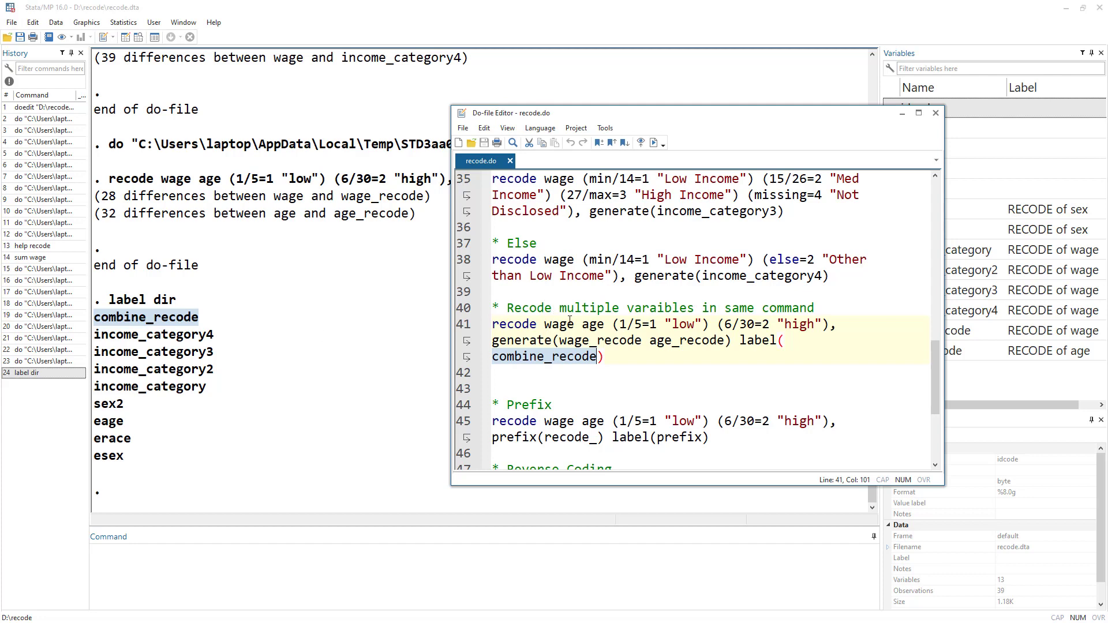
scroll(570, 320, "down", 1)
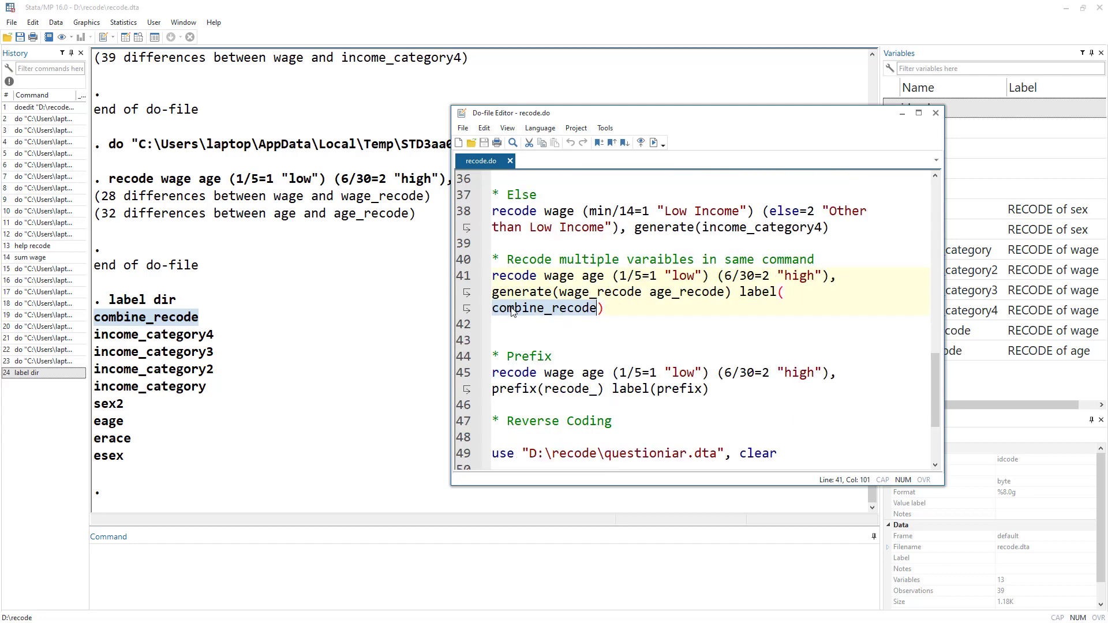
left_click(464, 287)
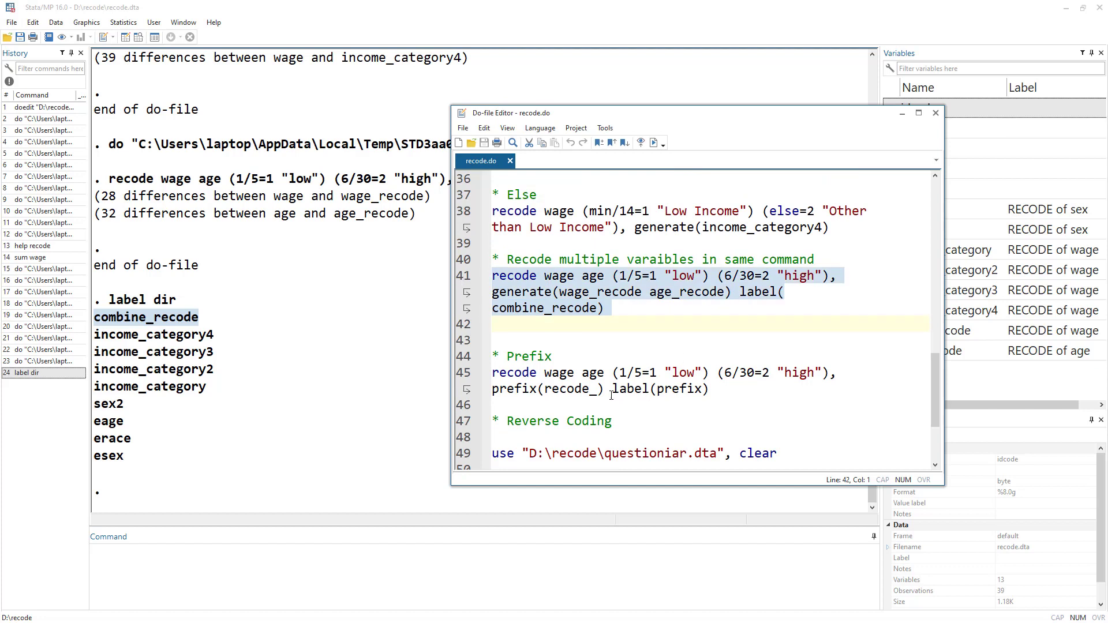
double_click(511, 391)
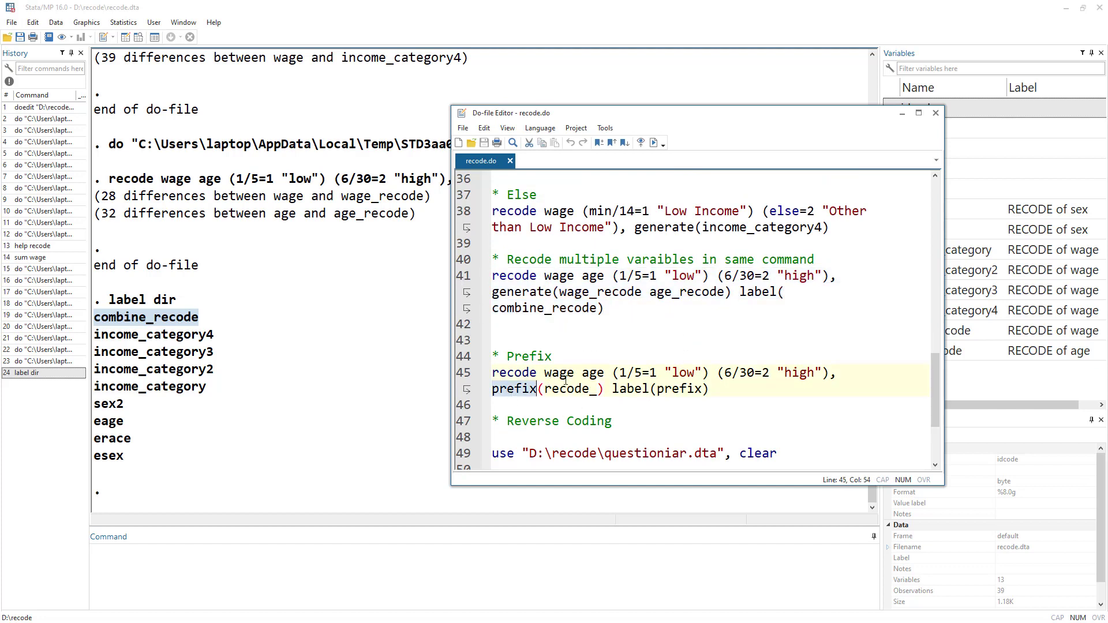
left_click_drag(550, 374, 603, 378)
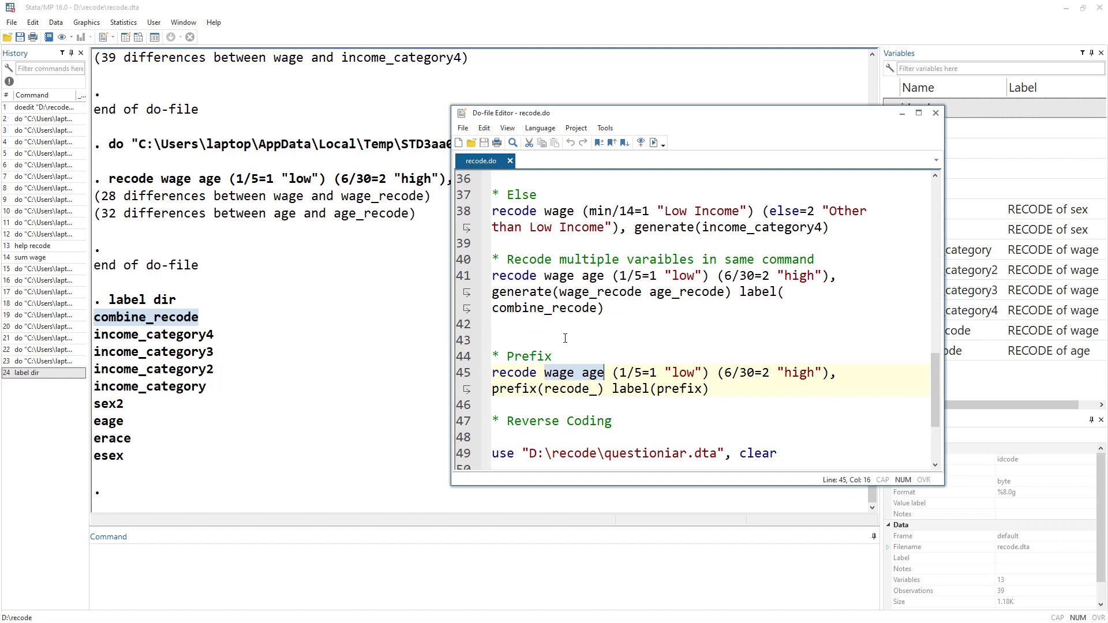
double_click(507, 392)
double_click(569, 389)
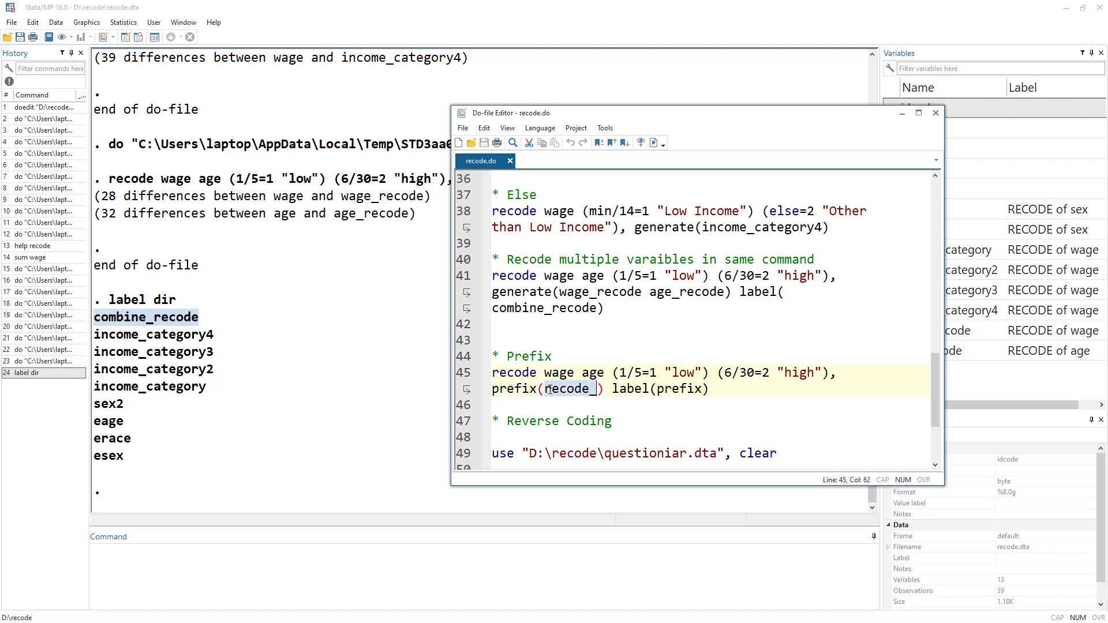
left_click(468, 377)
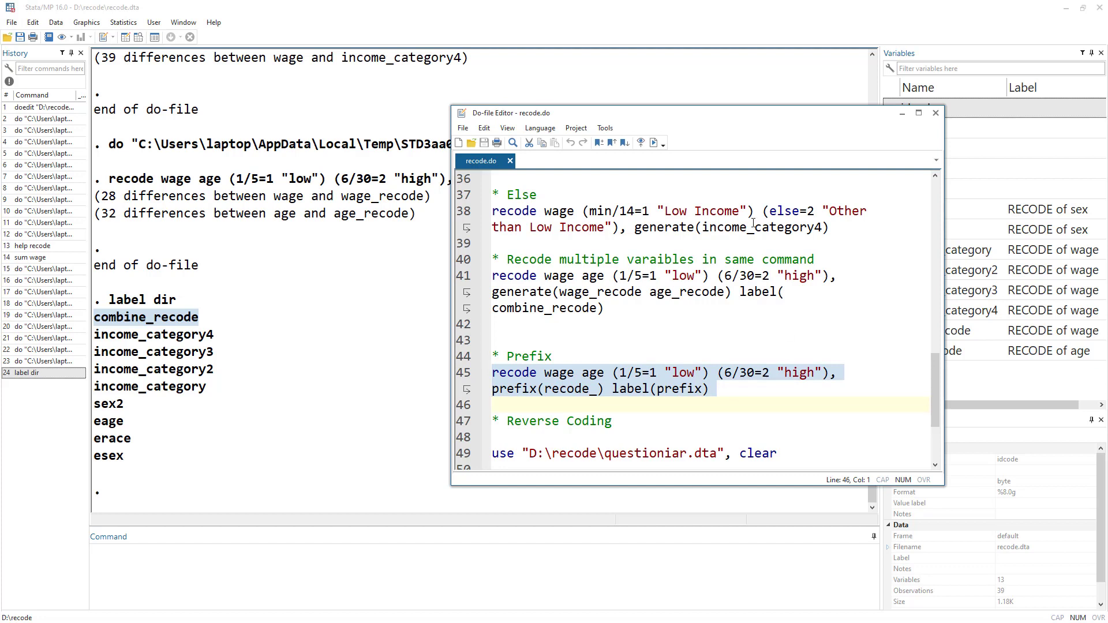
left_click(617, 391)
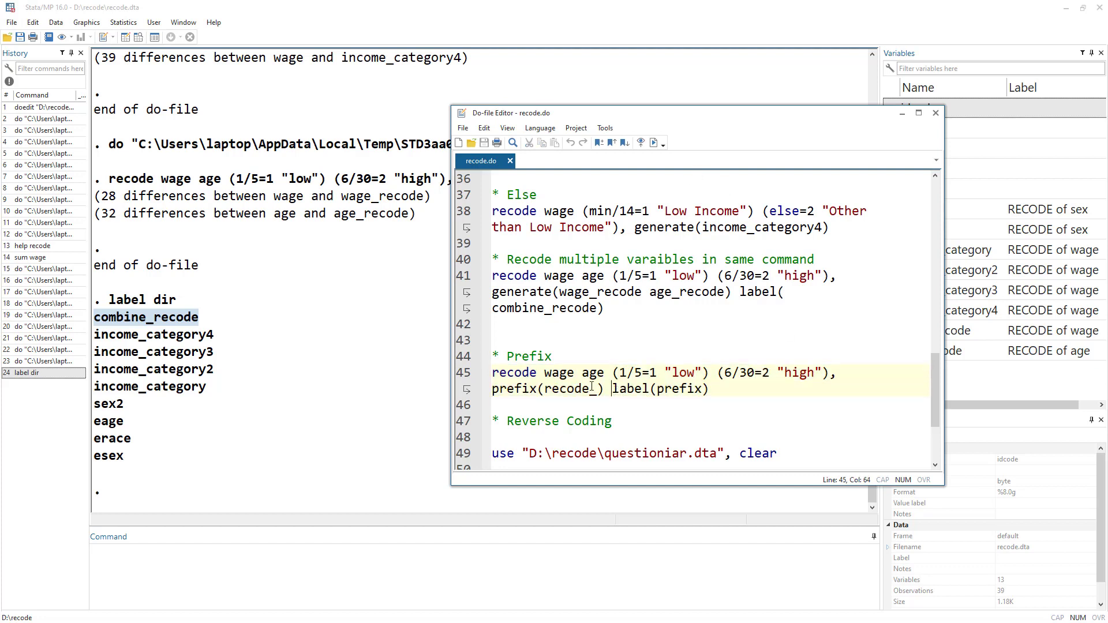
left_click_drag(548, 374, 712, 392)
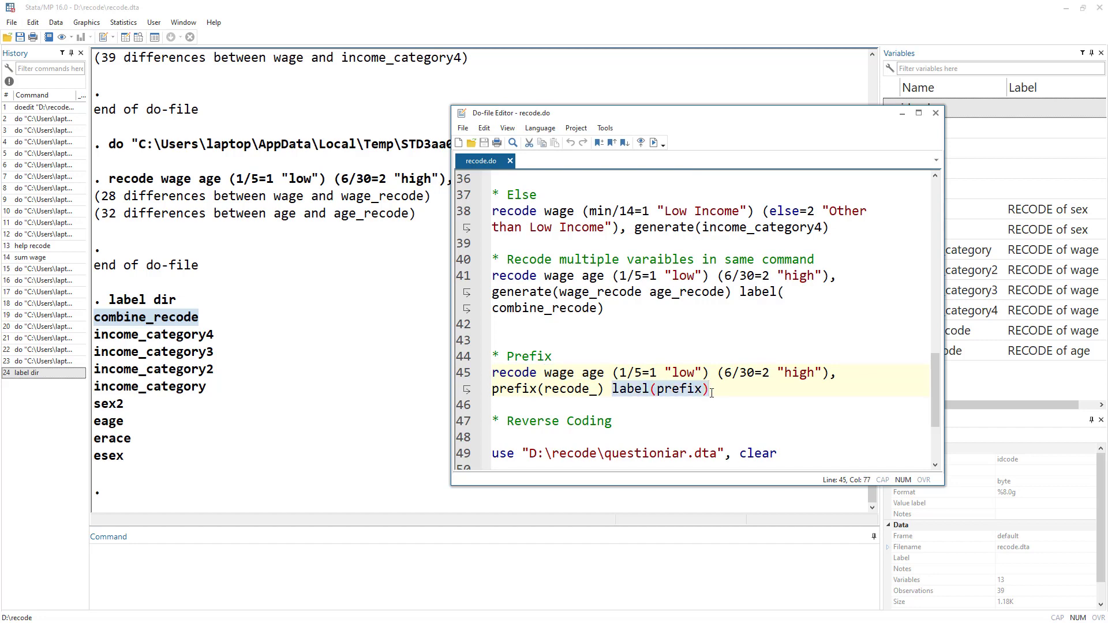
left_click(466, 374)
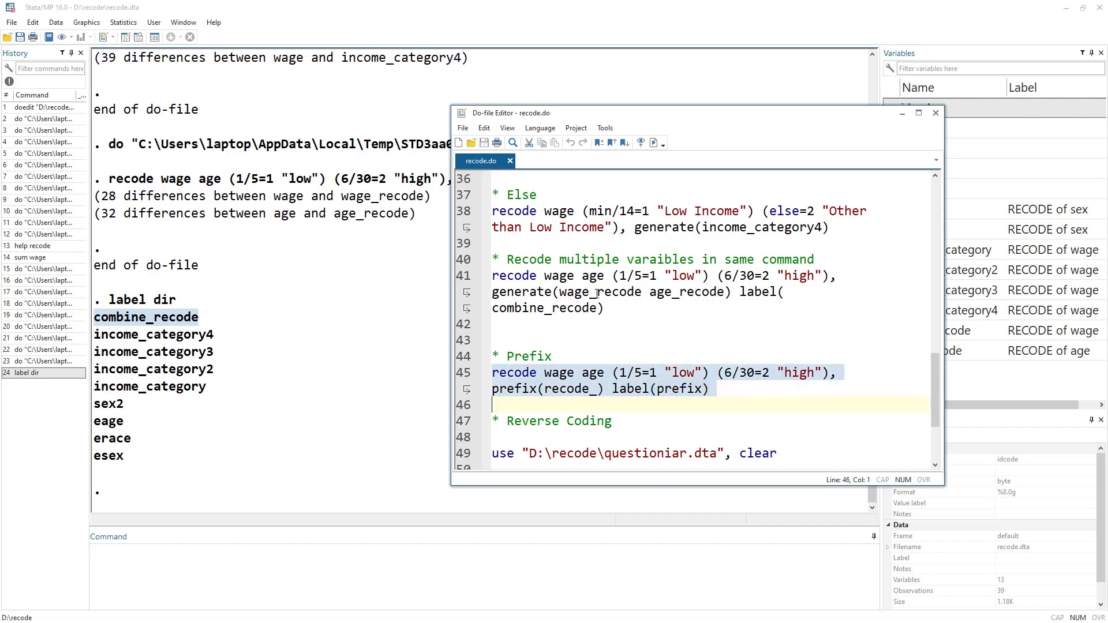
left_click(662, 148)
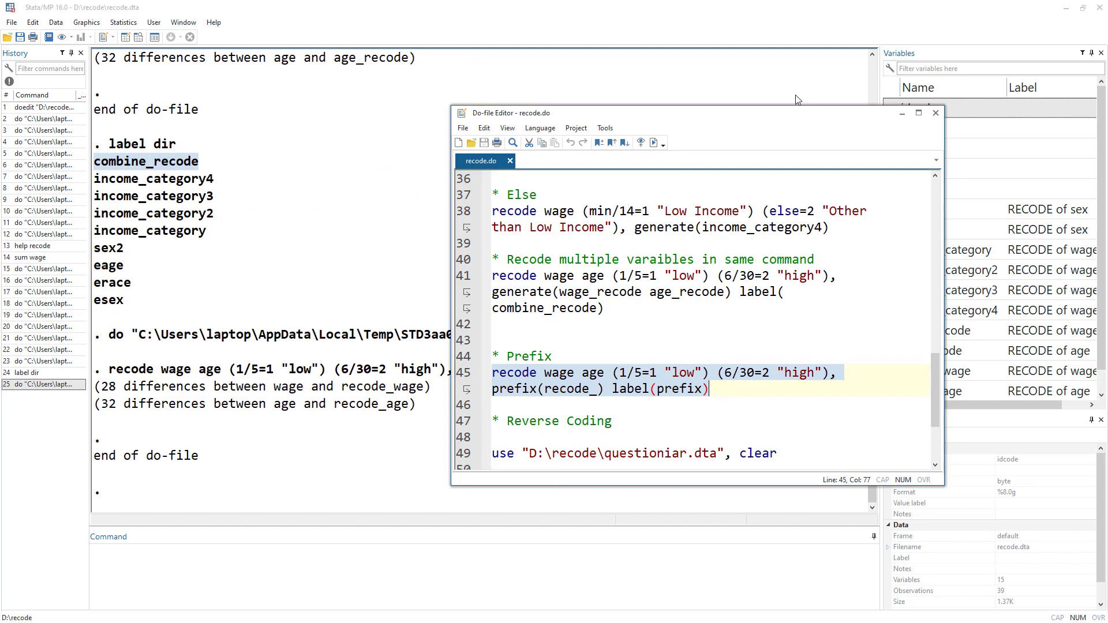
Open the Data Editor and examine the wage_recode, age_recode, recode_wage and recode_age columns.
left_click(127, 36)
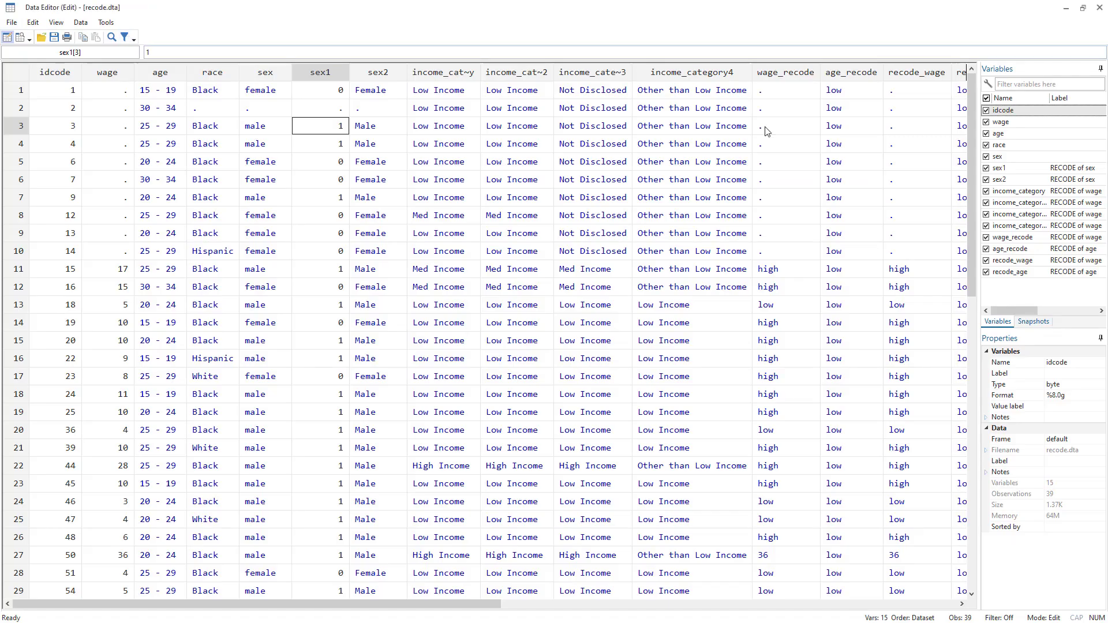
left_click_drag(477, 604, 653, 555)
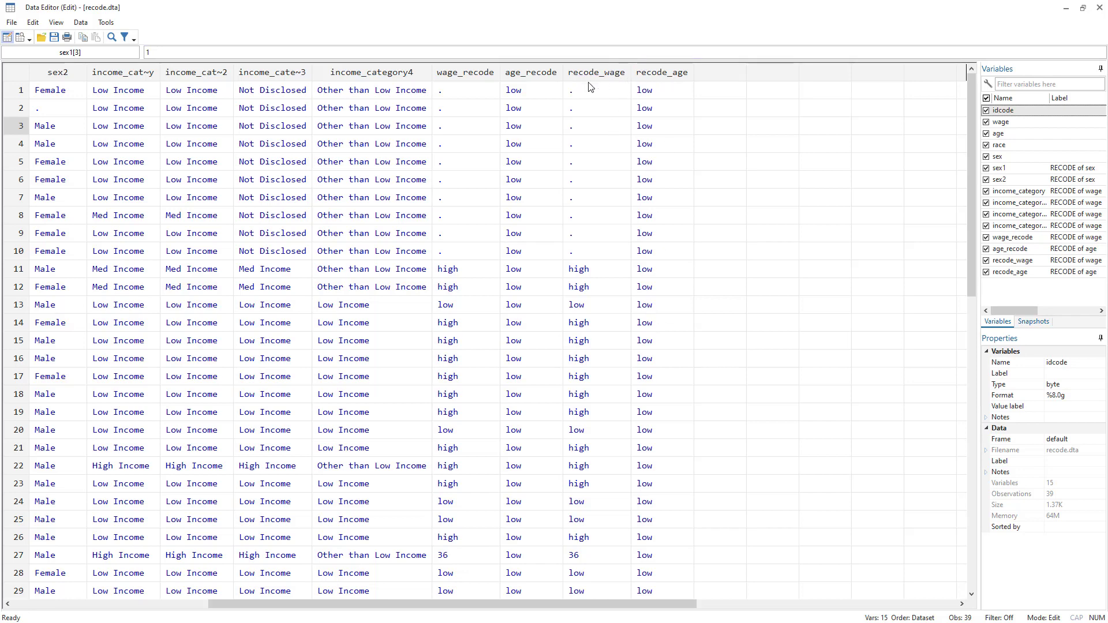
left_click(473, 75)
left_click(558, 75, "shift")
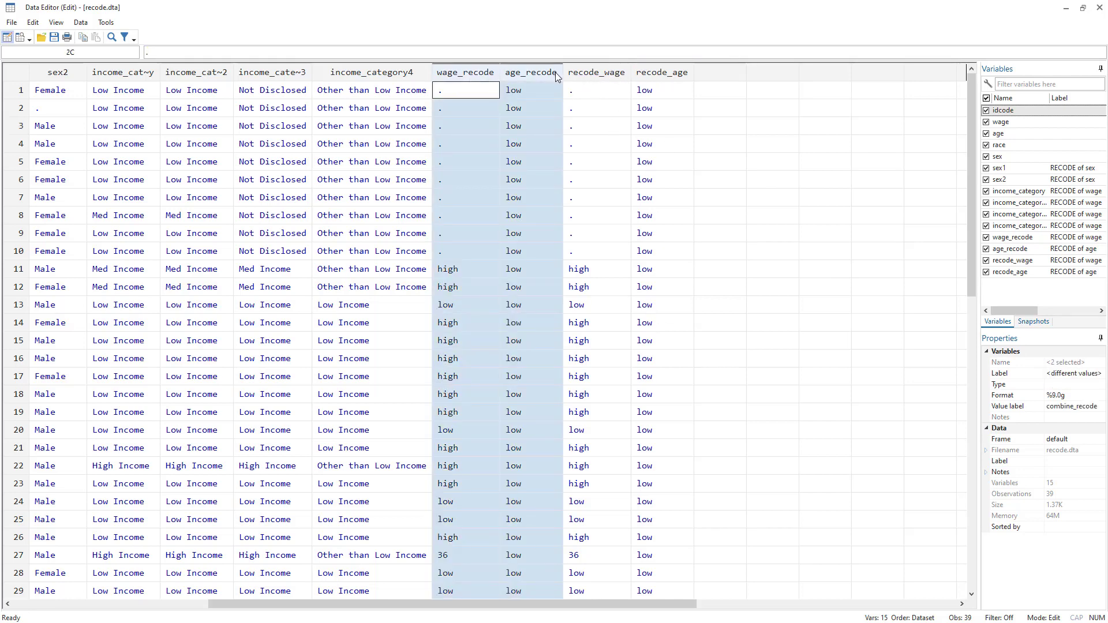
left_click(679, 75, "shift")
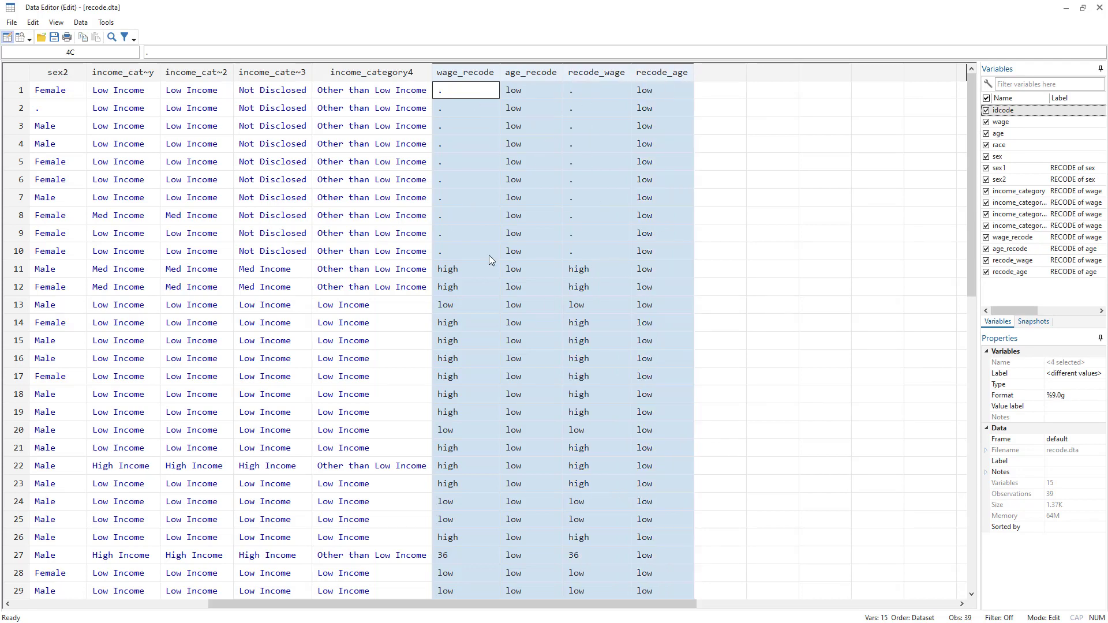
Load questioniar.dta by running the use line with the clear option from the do-file.
key("alt+Tab")
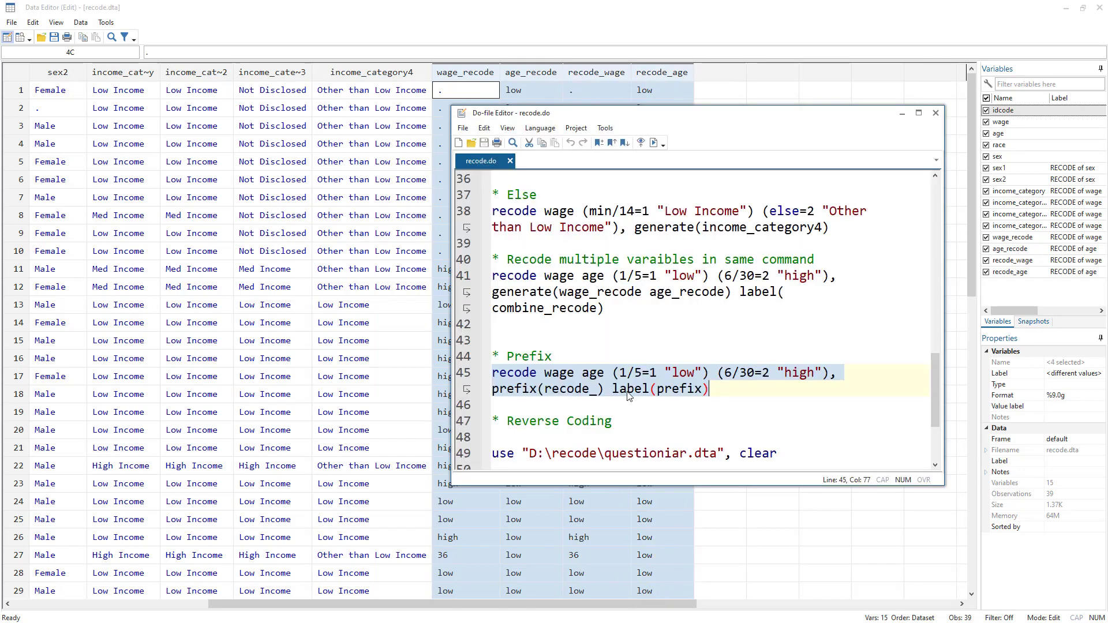
left_click(459, 378)
double_click(527, 390)
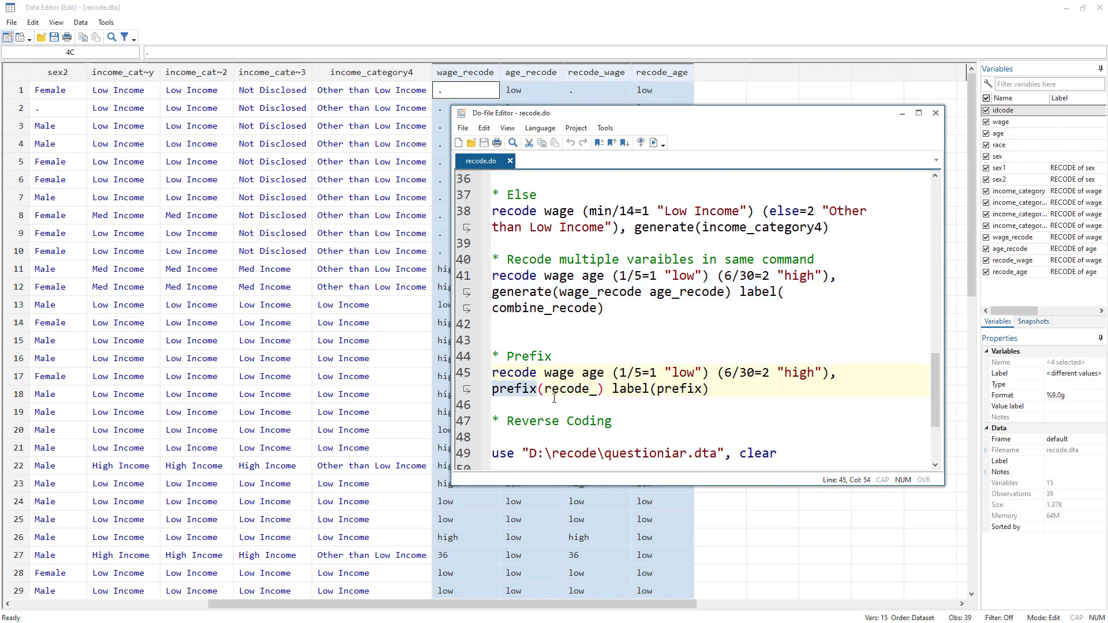
scroll(564, 392, "down", 3)
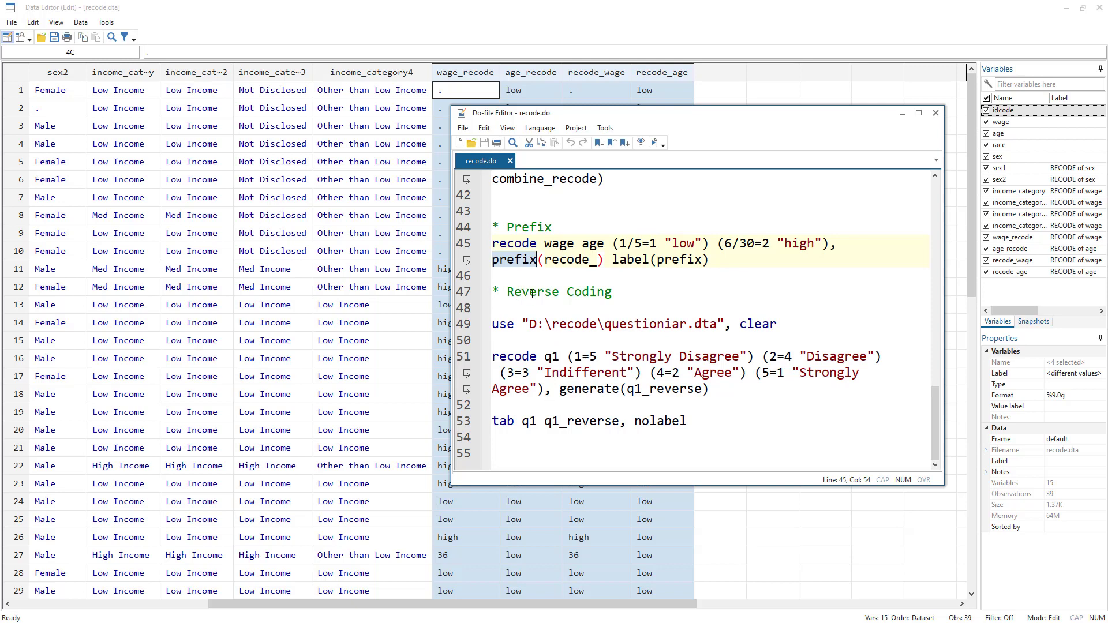
left_click(481, 328)
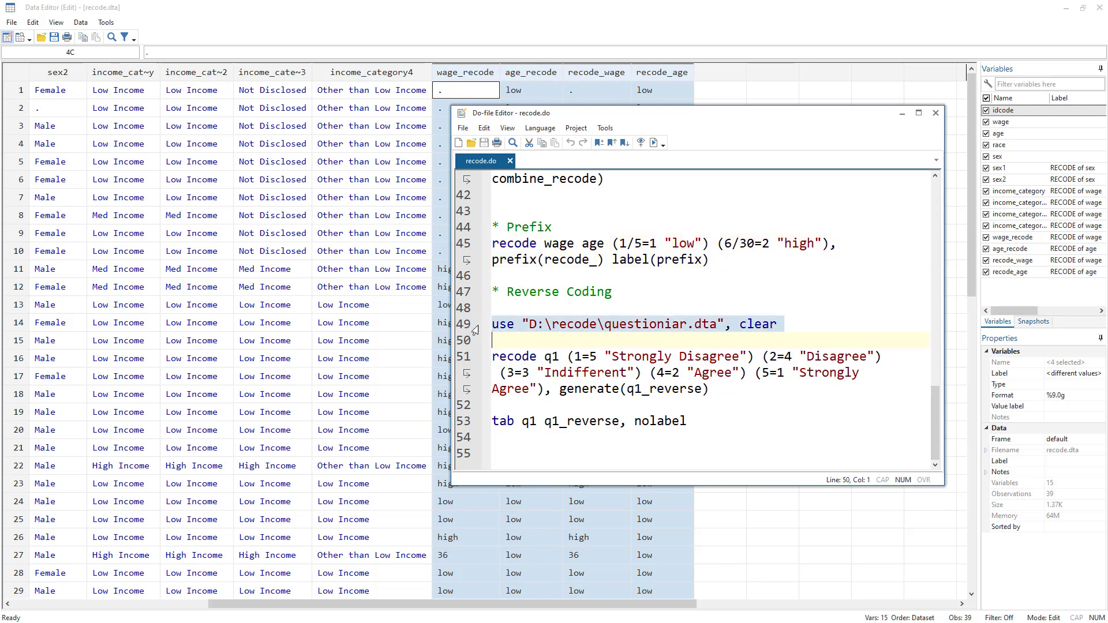
left_click(654, 143)
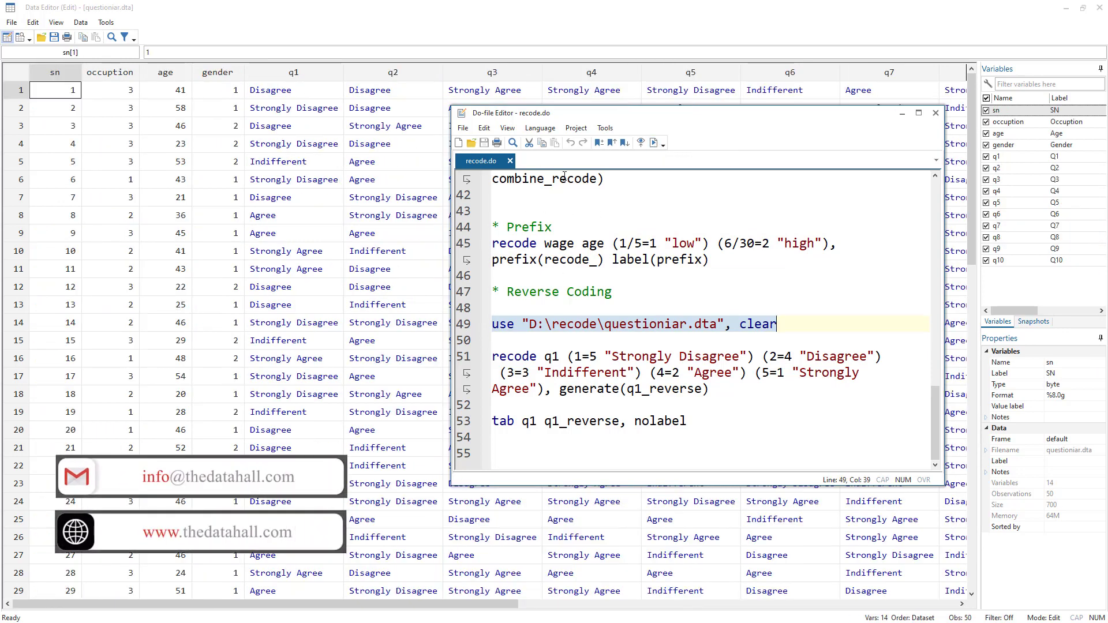
Compare the q1 answers in the Data Editor with the value mappings in the recode q1 line.
left_click_drag(593, 118, 563, 195)
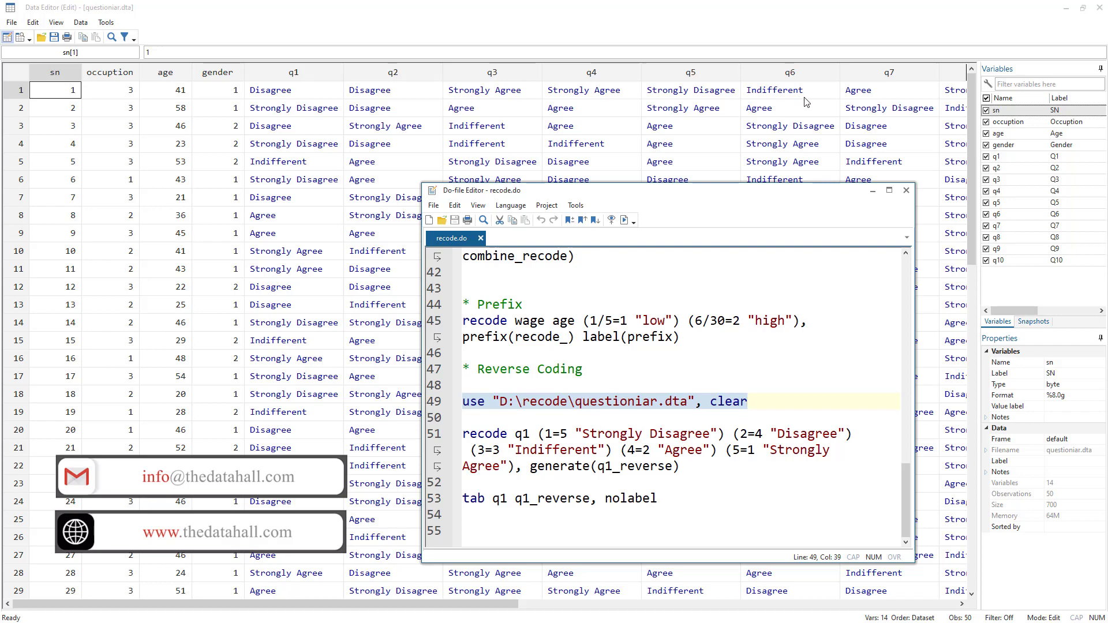
left_click(292, 90)
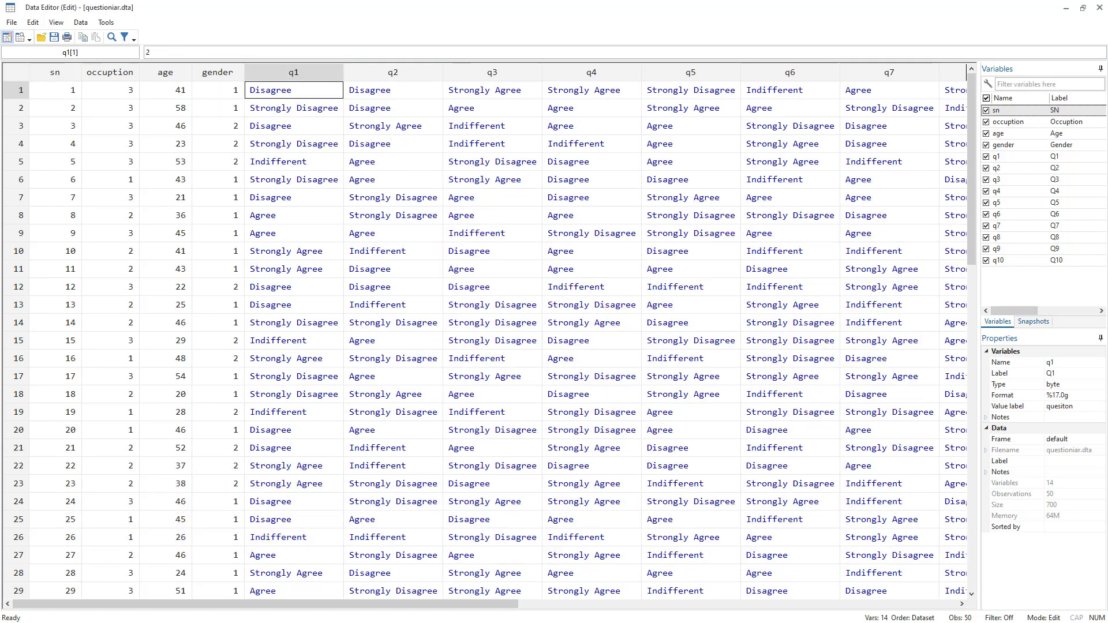
key("alt+Tab")
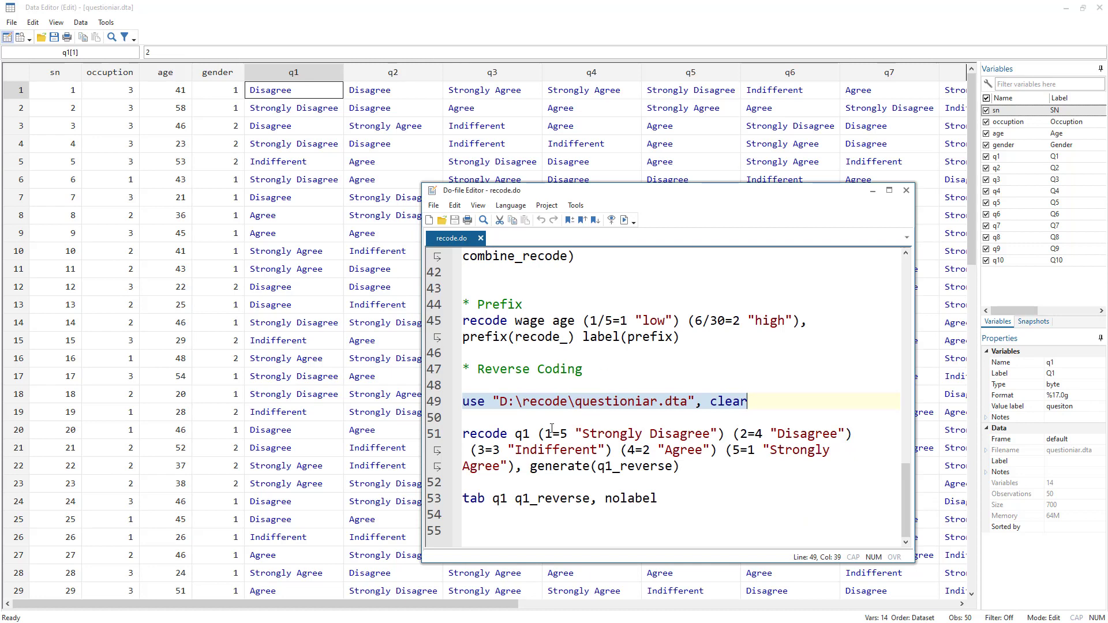
double_click(521, 434)
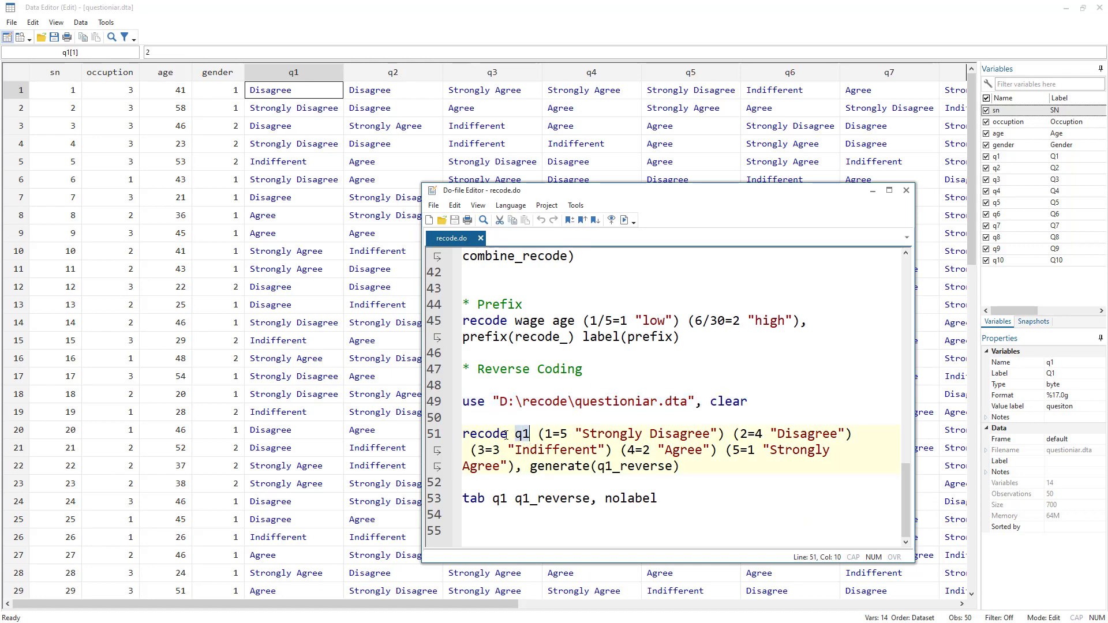
double_click(549, 437)
double_click(564, 436)
left_click(276, 251)
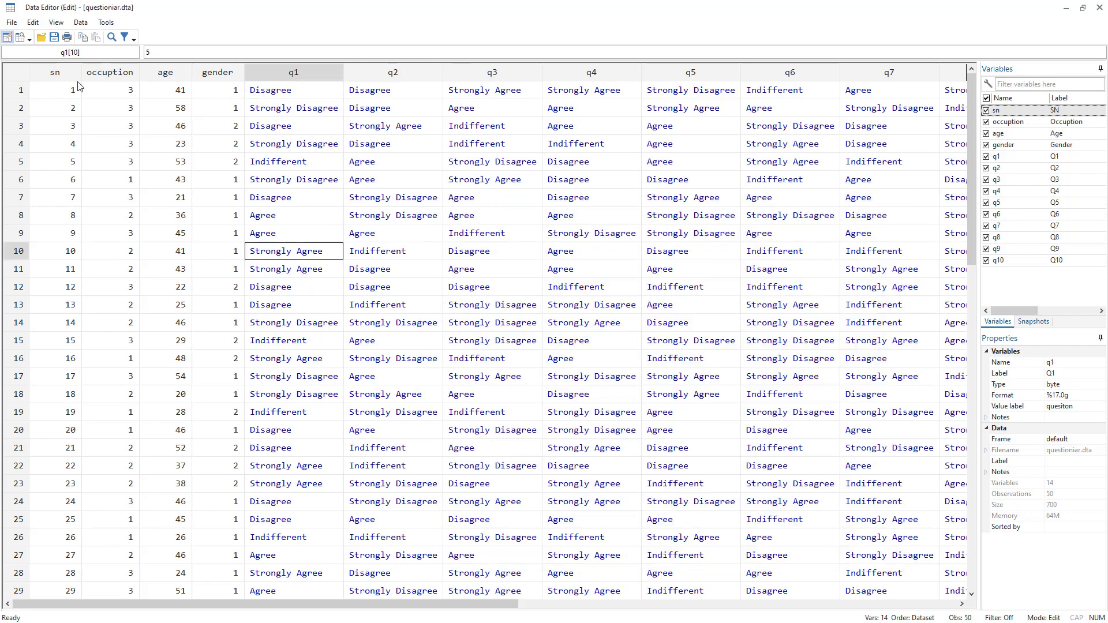
left_click(278, 110)
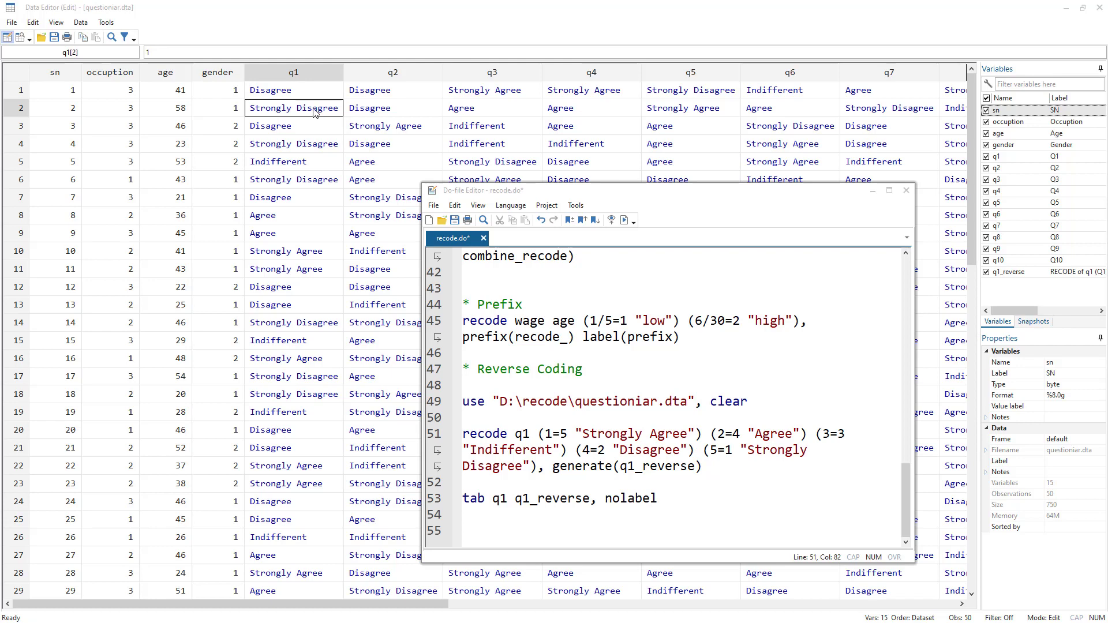
left_click(541, 431)
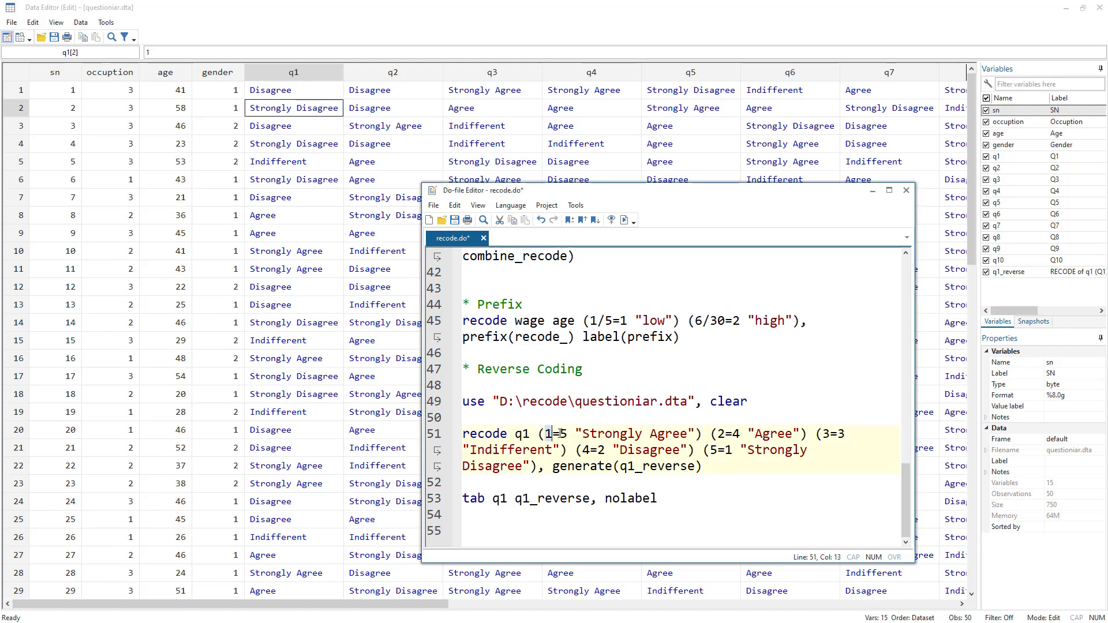
Try to run the recode q1 line that reverse-codes the answers into q1_reverse.
double_click(564, 433)
left_click_drag(574, 436, 695, 436)
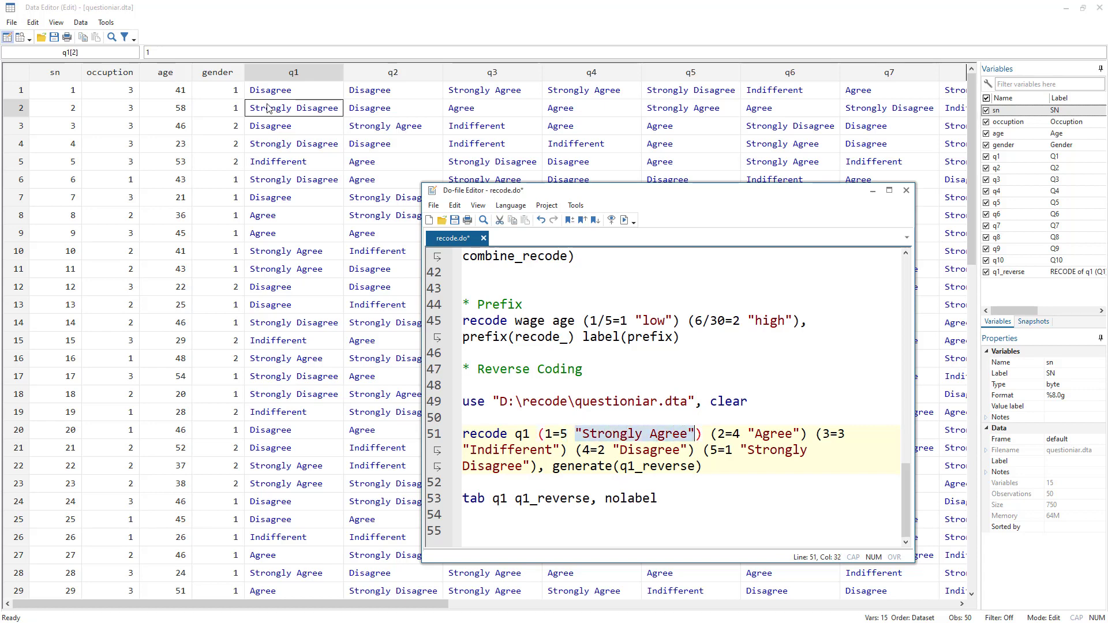
double_click(623, 467)
left_click(442, 446)
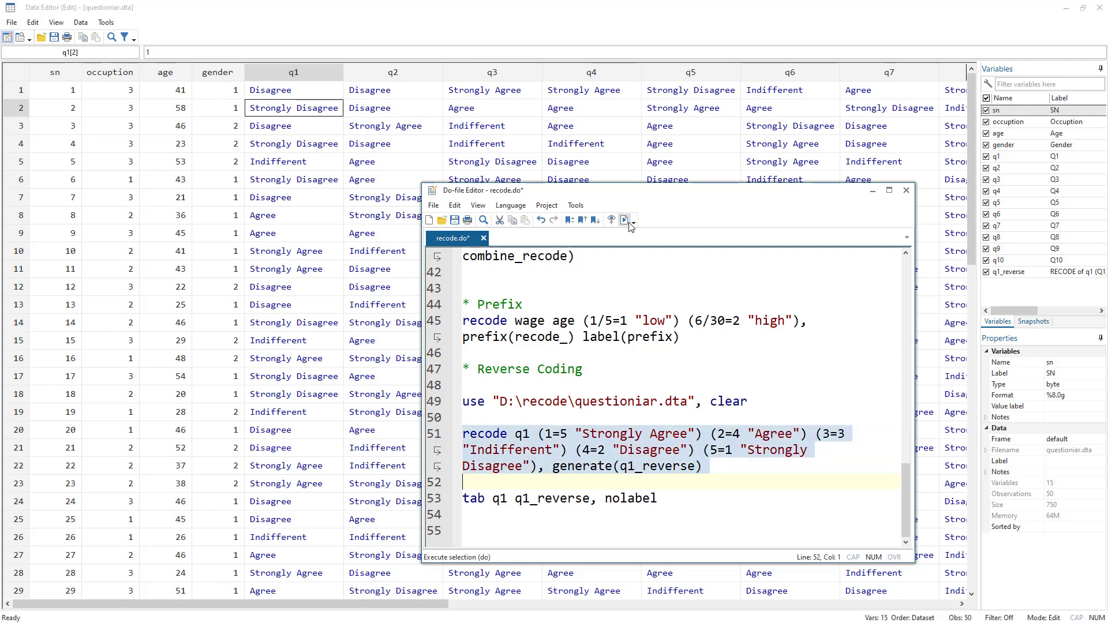
Hide variables q2 through q10 in the Data Editor so q1 sits next to q1_reverse.
left_click(1033, 134)
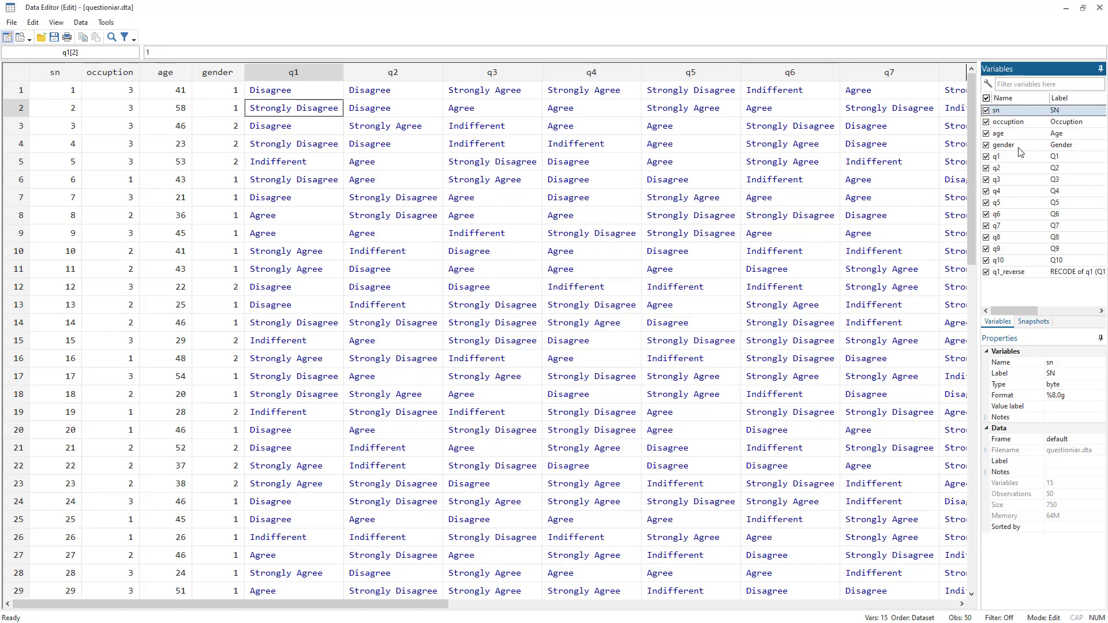
left_click(1005, 162)
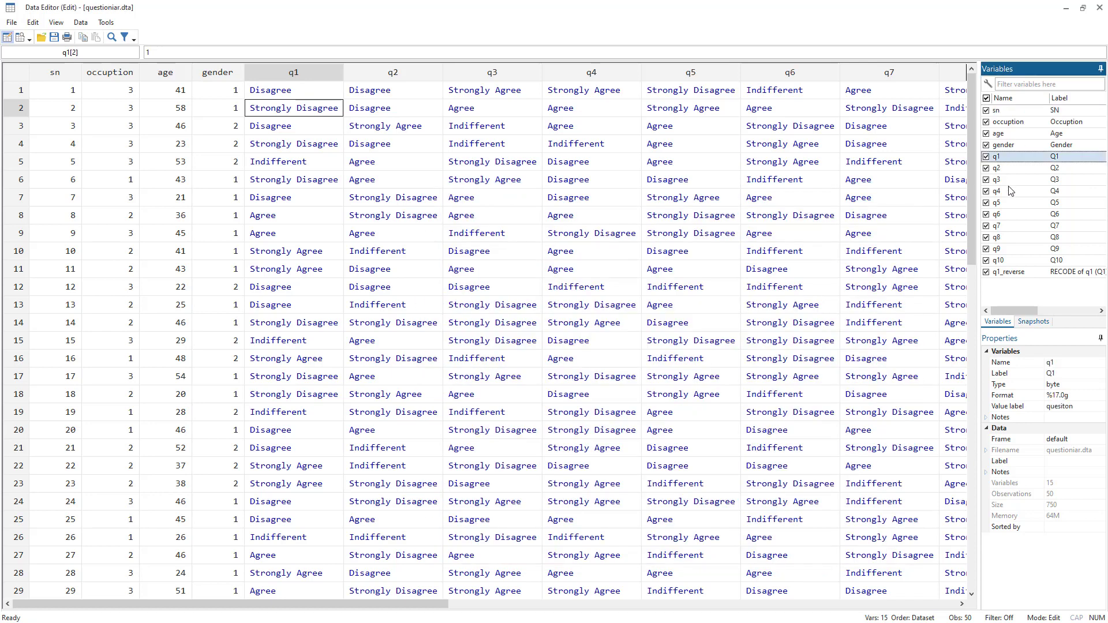
left_click(1001, 261, "shift")
left_click(987, 260)
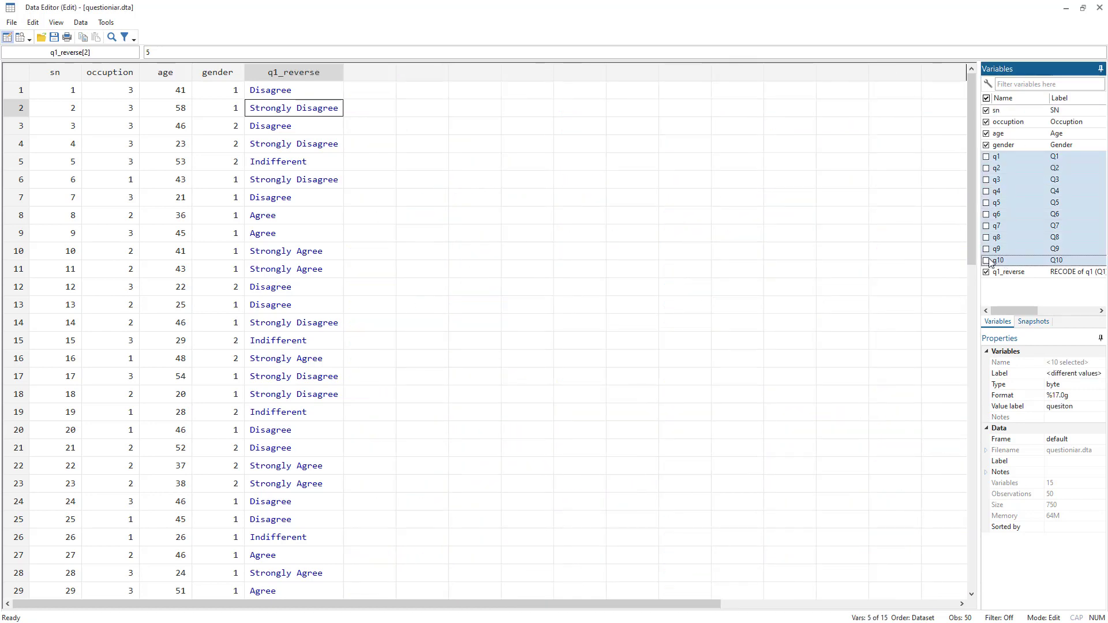
left_click(464, 184)
left_click(1021, 157)
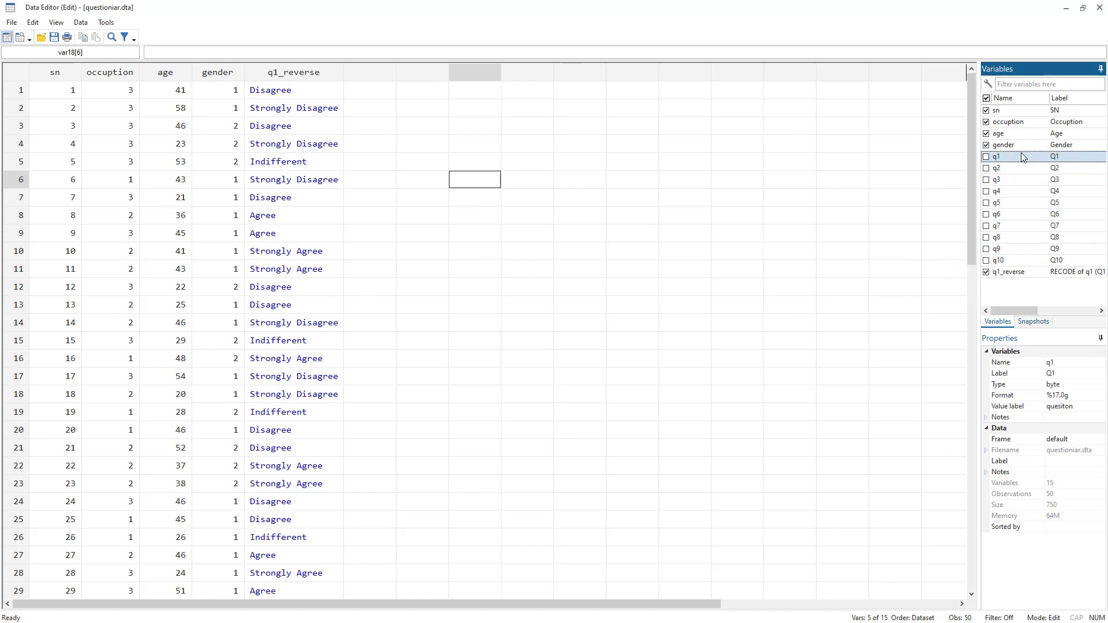
left_click(986, 157)
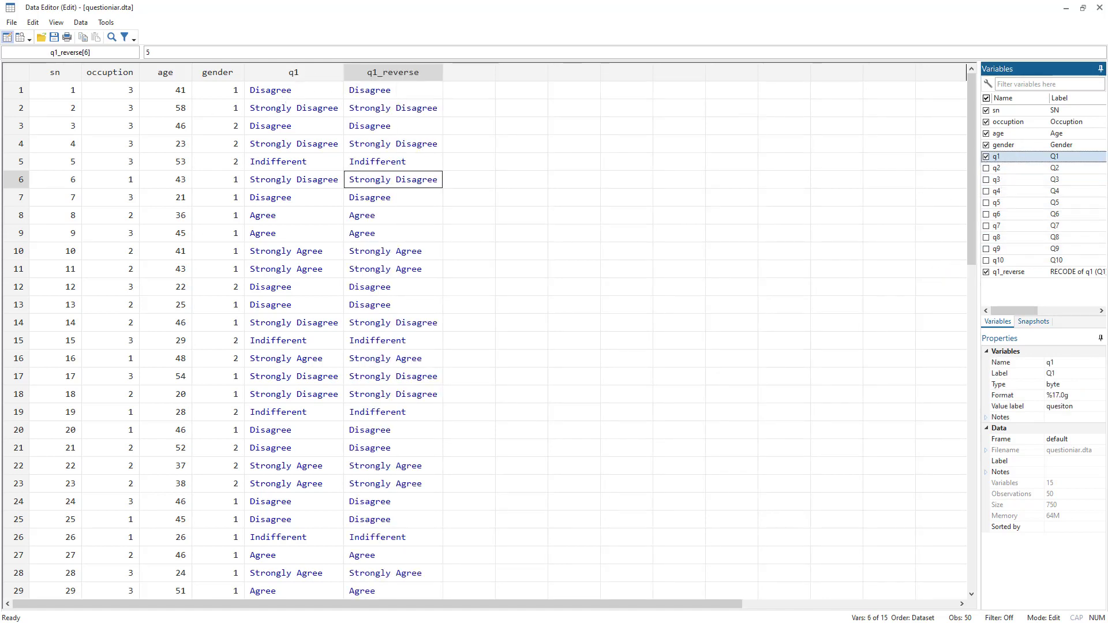
Drop the existing q1_reverse variable with a drop command.
key("alt+Tab")
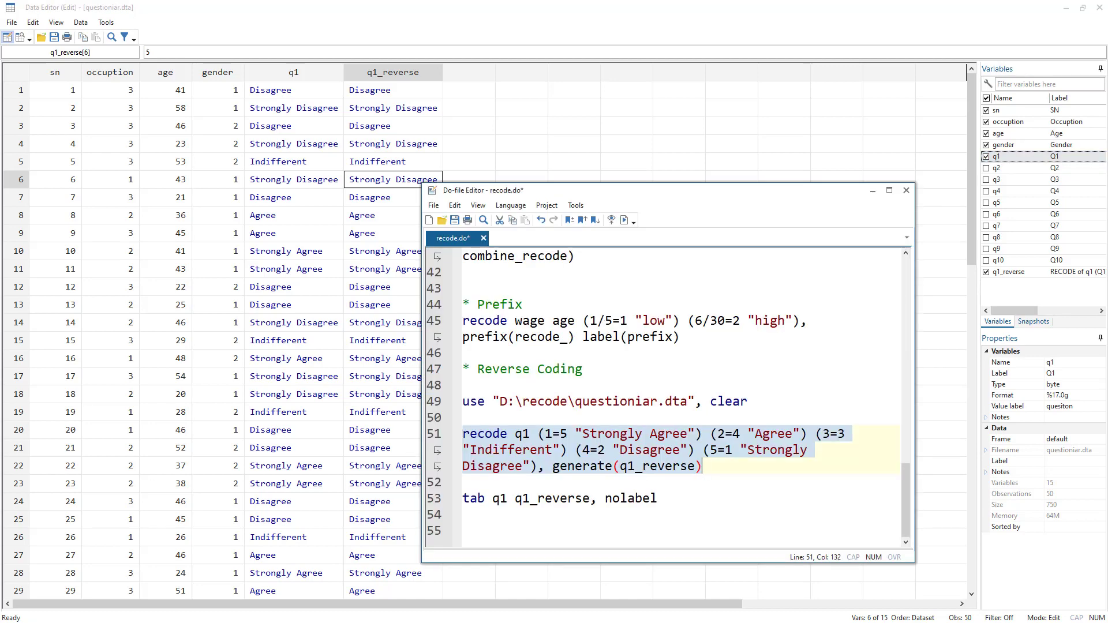
key("ctrl+d")
type("drop")
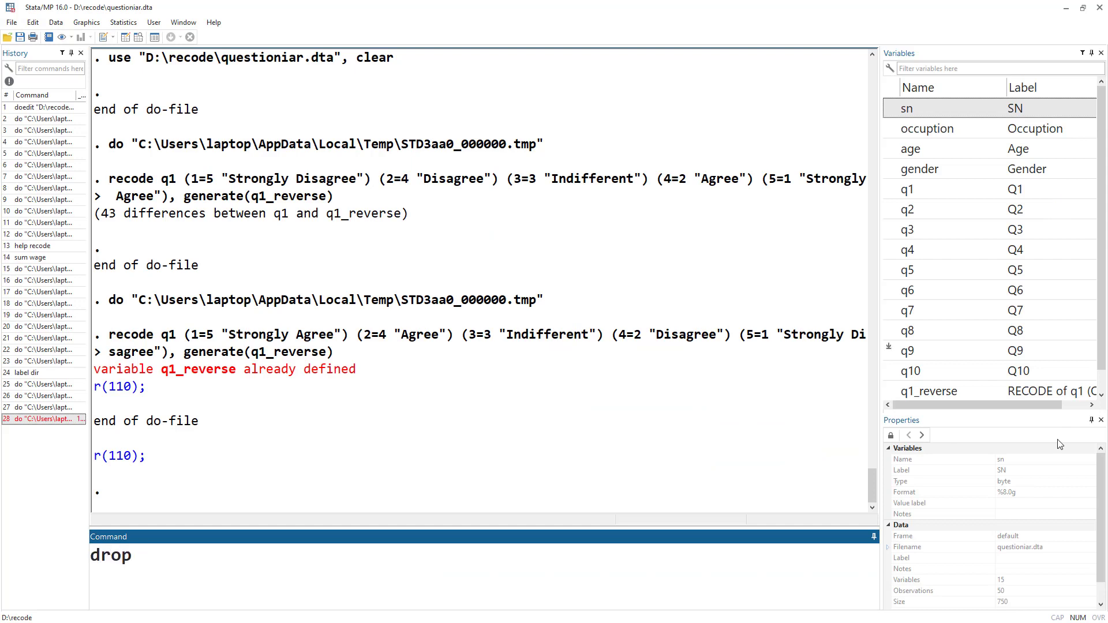
double_click(887, 390)
left_click(264, 560)
key("Return")
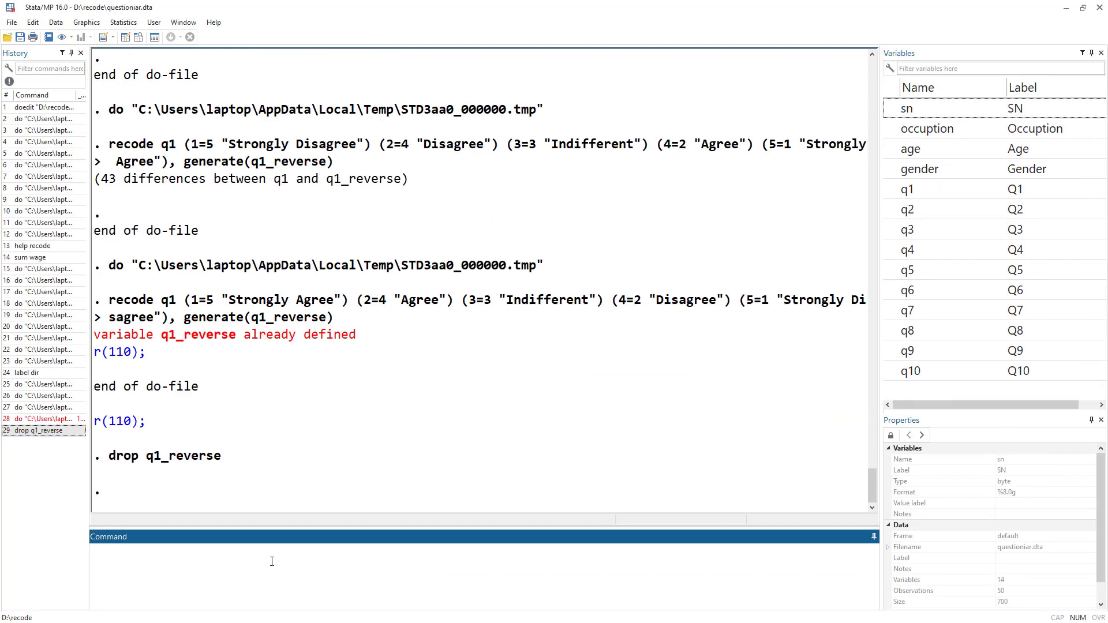
Rerun the recode q1 line from the do-file to generate q1_reverse.
key("alt+Tab")
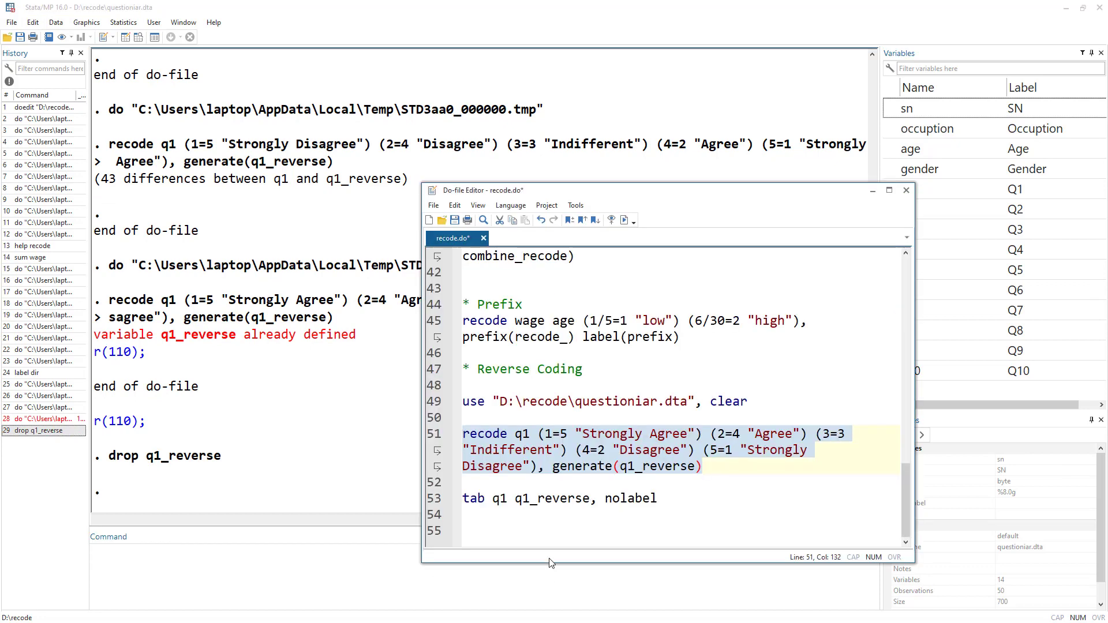
left_click(624, 220)
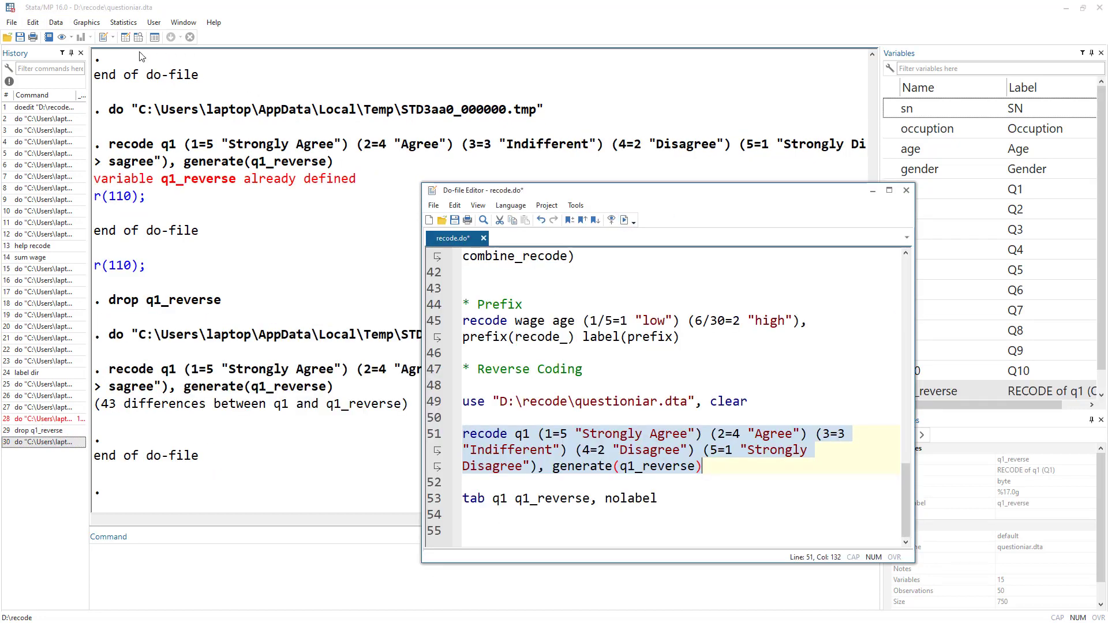
Open the Data Editor and compare the q1 values with the q1_reverse values row by row.
left_click(125, 37)
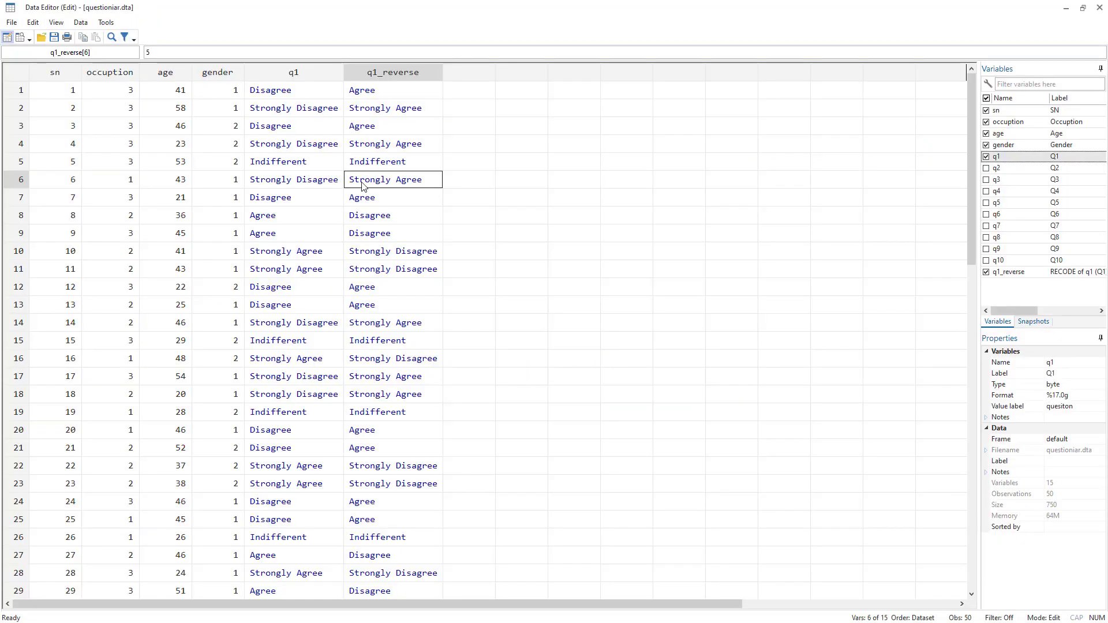
left_click(294, 74)
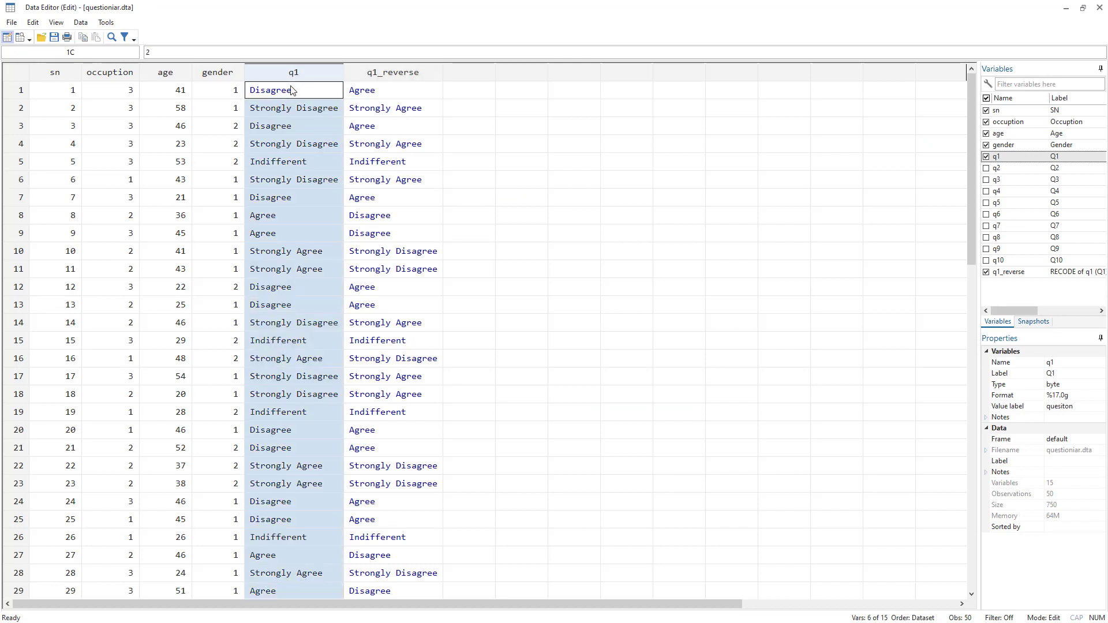
left_click(272, 94)
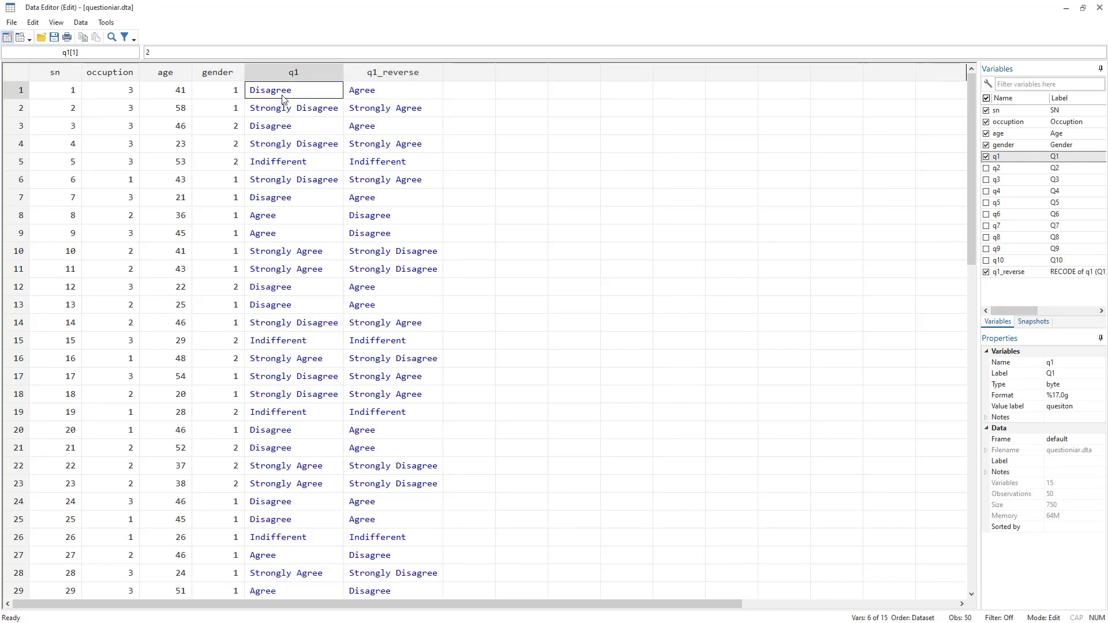
left_click(359, 94)
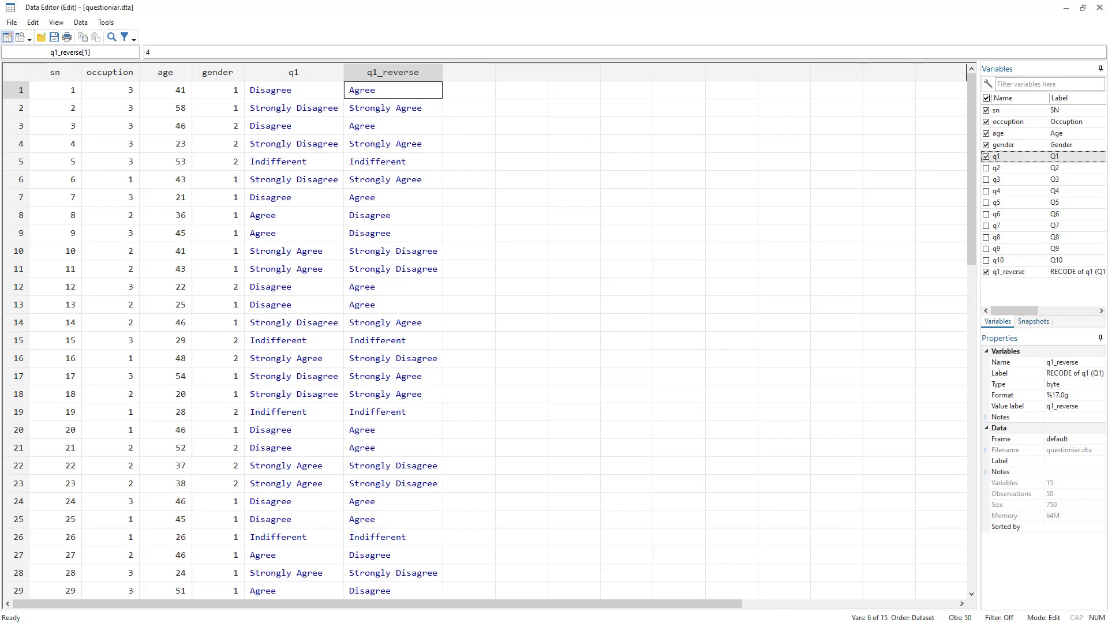
Run the tab q1 q1_reverse, nolabel line from the do-file.
key("alt+Tab")
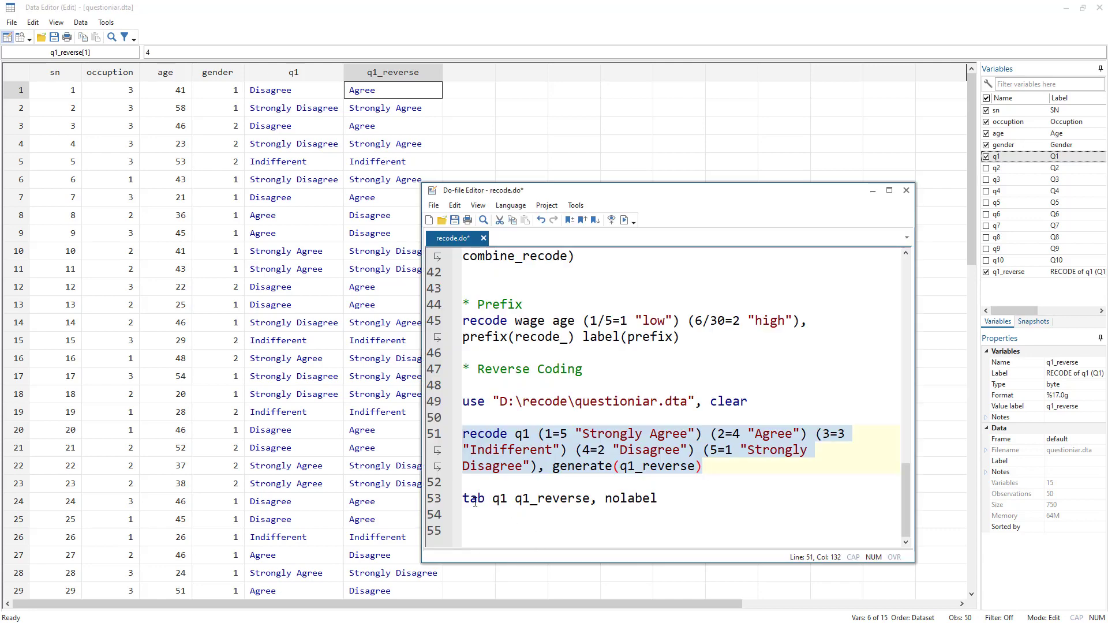
left_click(428, 505)
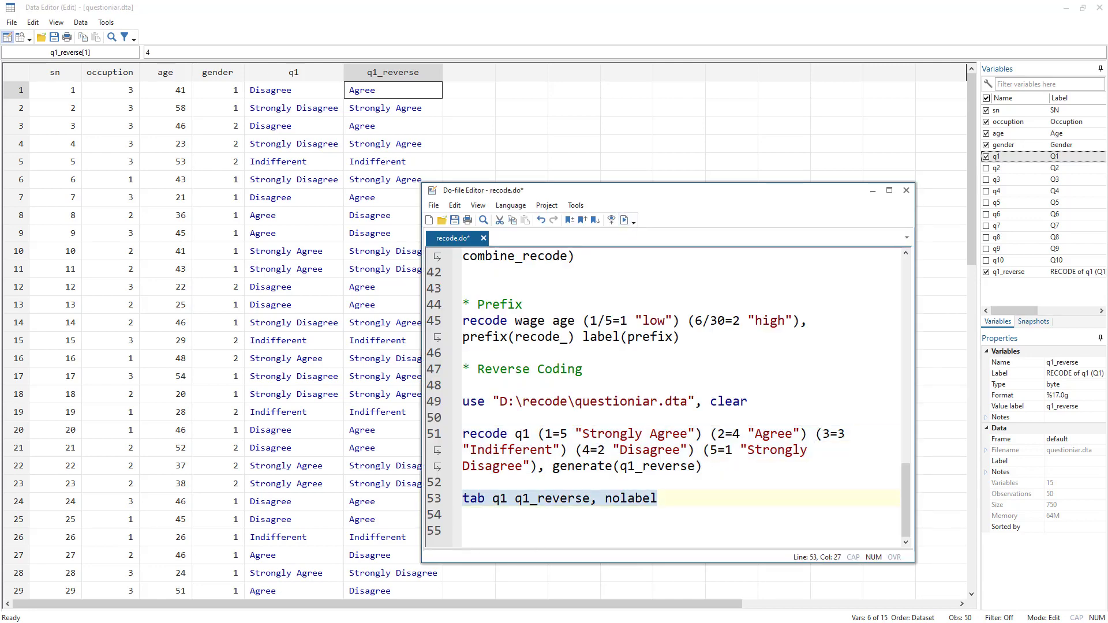
left_click(625, 221)
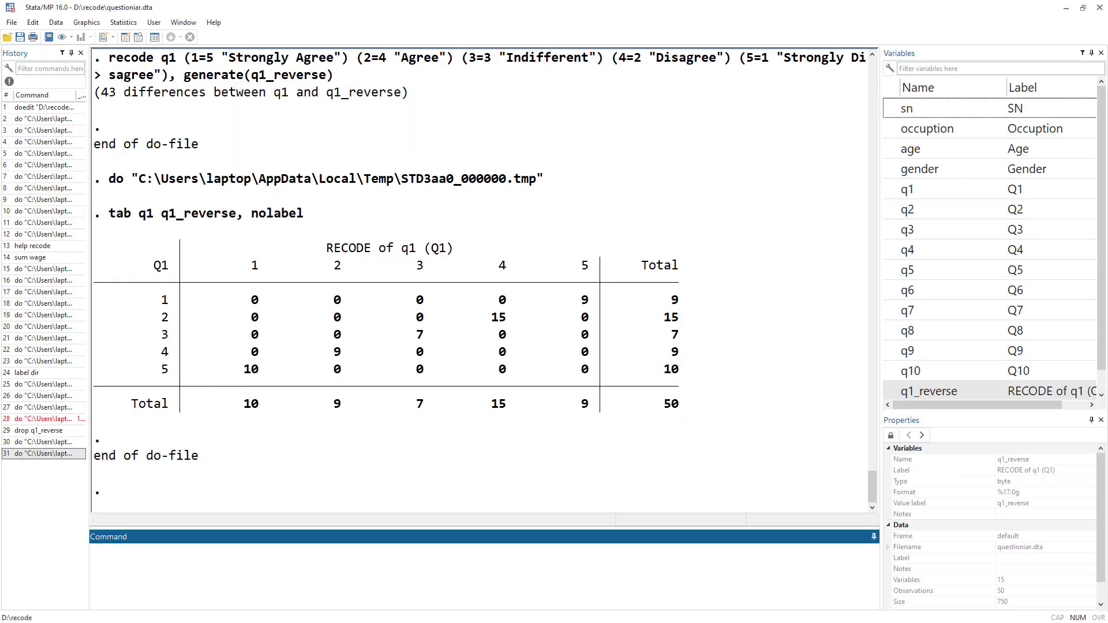